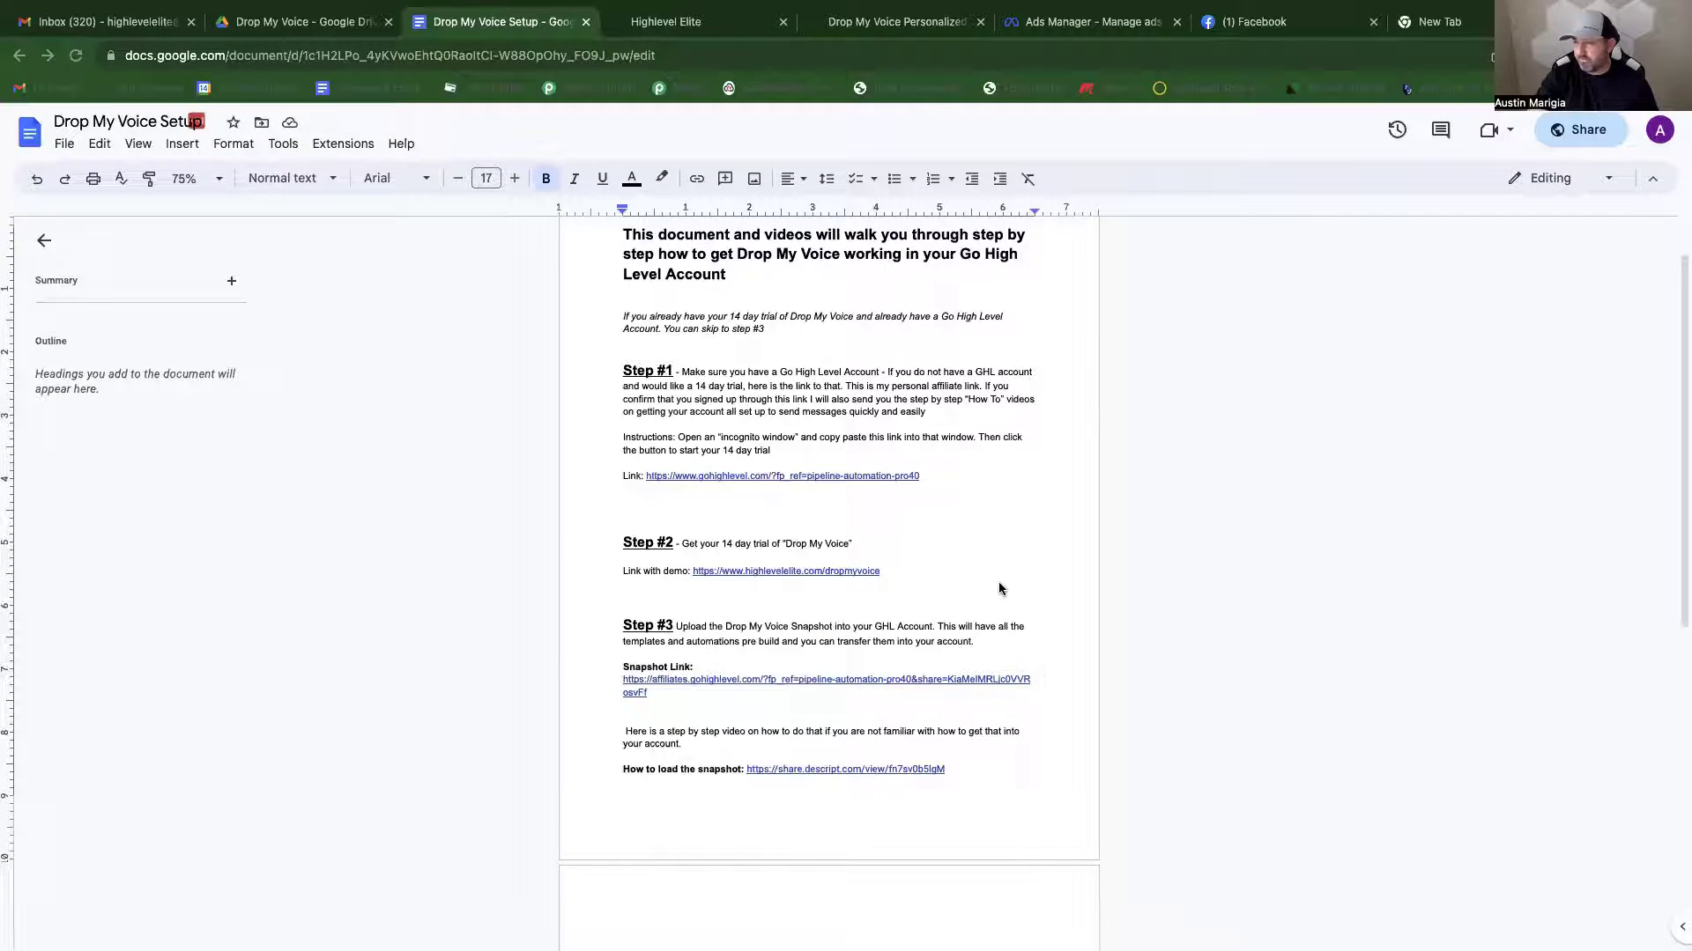
Read through the setup document's numbered steps, from the Go High Level account to training and scheduling a call.
{"action": "scroll", "coordinate": [1013, 616], "scroll_direction": "down", "scroll_amount": 1}
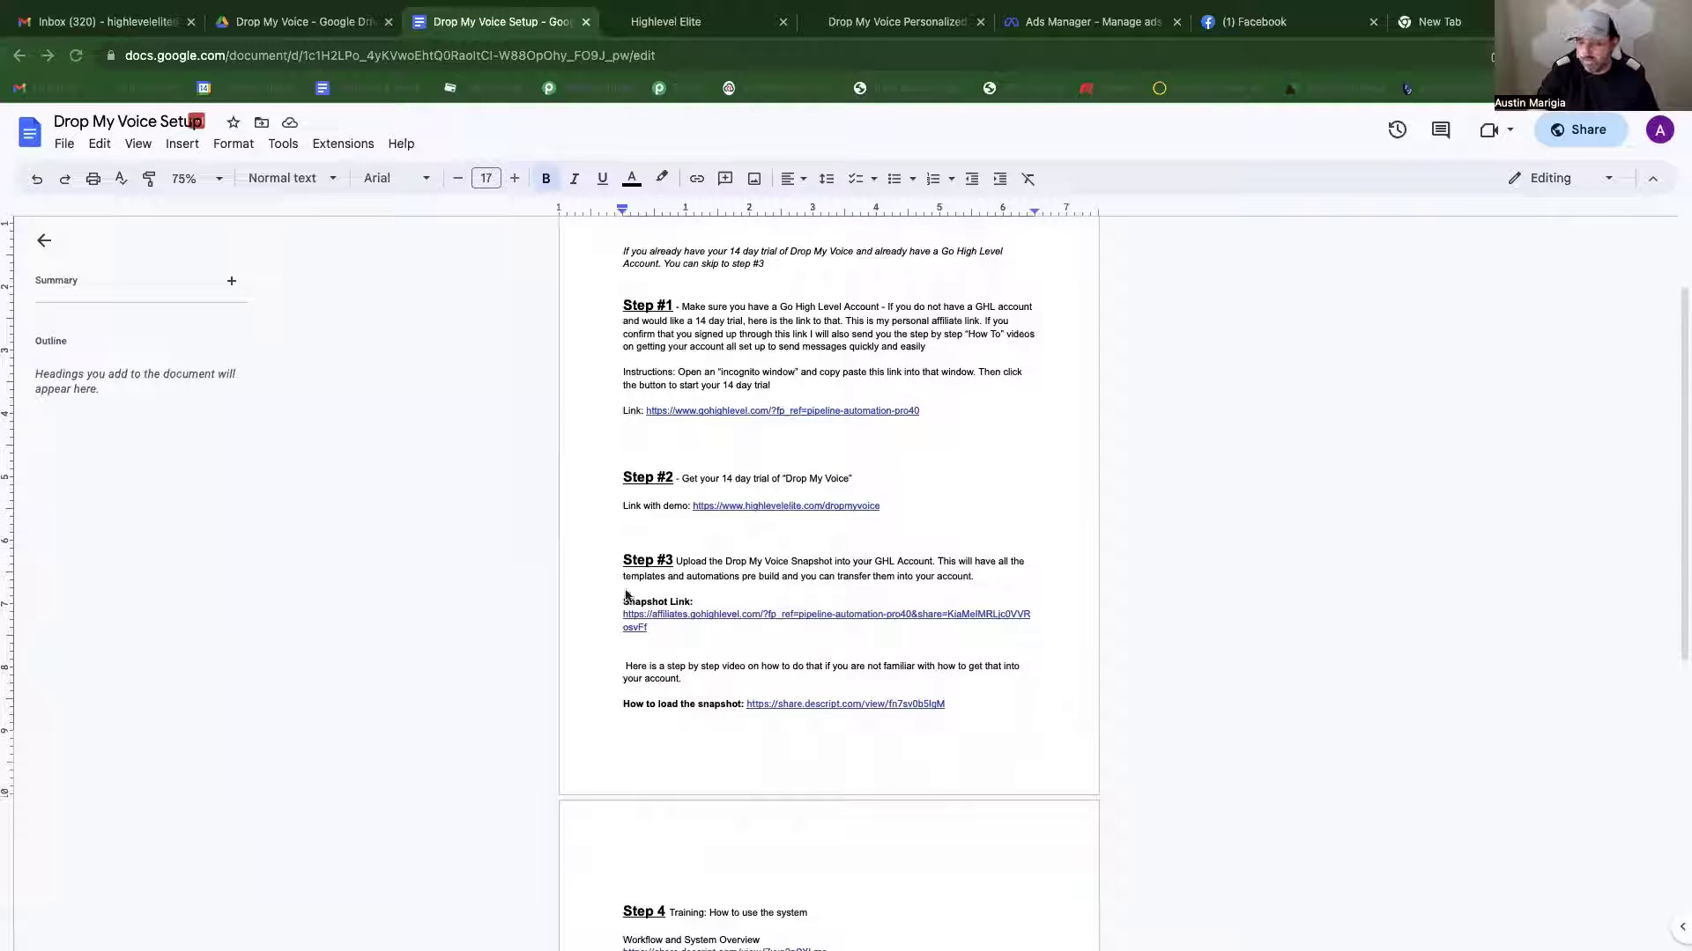
{"action": "scroll", "coordinate": [713, 688], "scroll_direction": "down", "scroll_amount": 4}
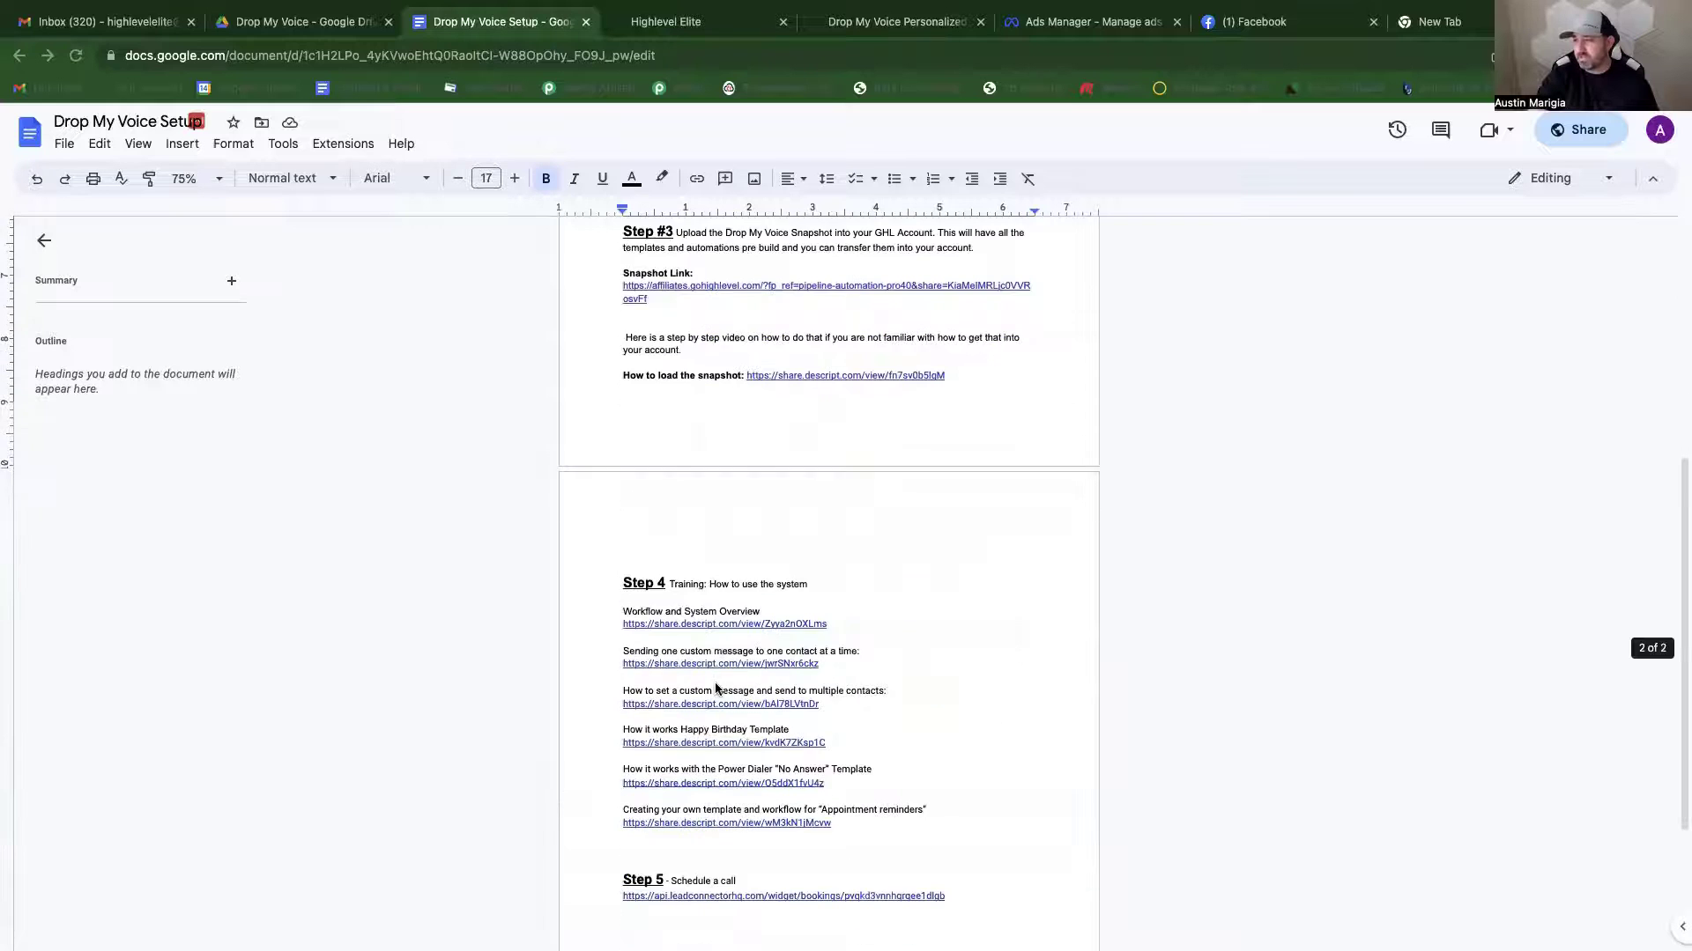
{"action": "scroll", "coordinate": [716, 689], "scroll_direction": "down", "scroll_amount": 1}
{"action": "scroll", "coordinate": [804, 775], "scroll_direction": "up", "scroll_amount": 7}
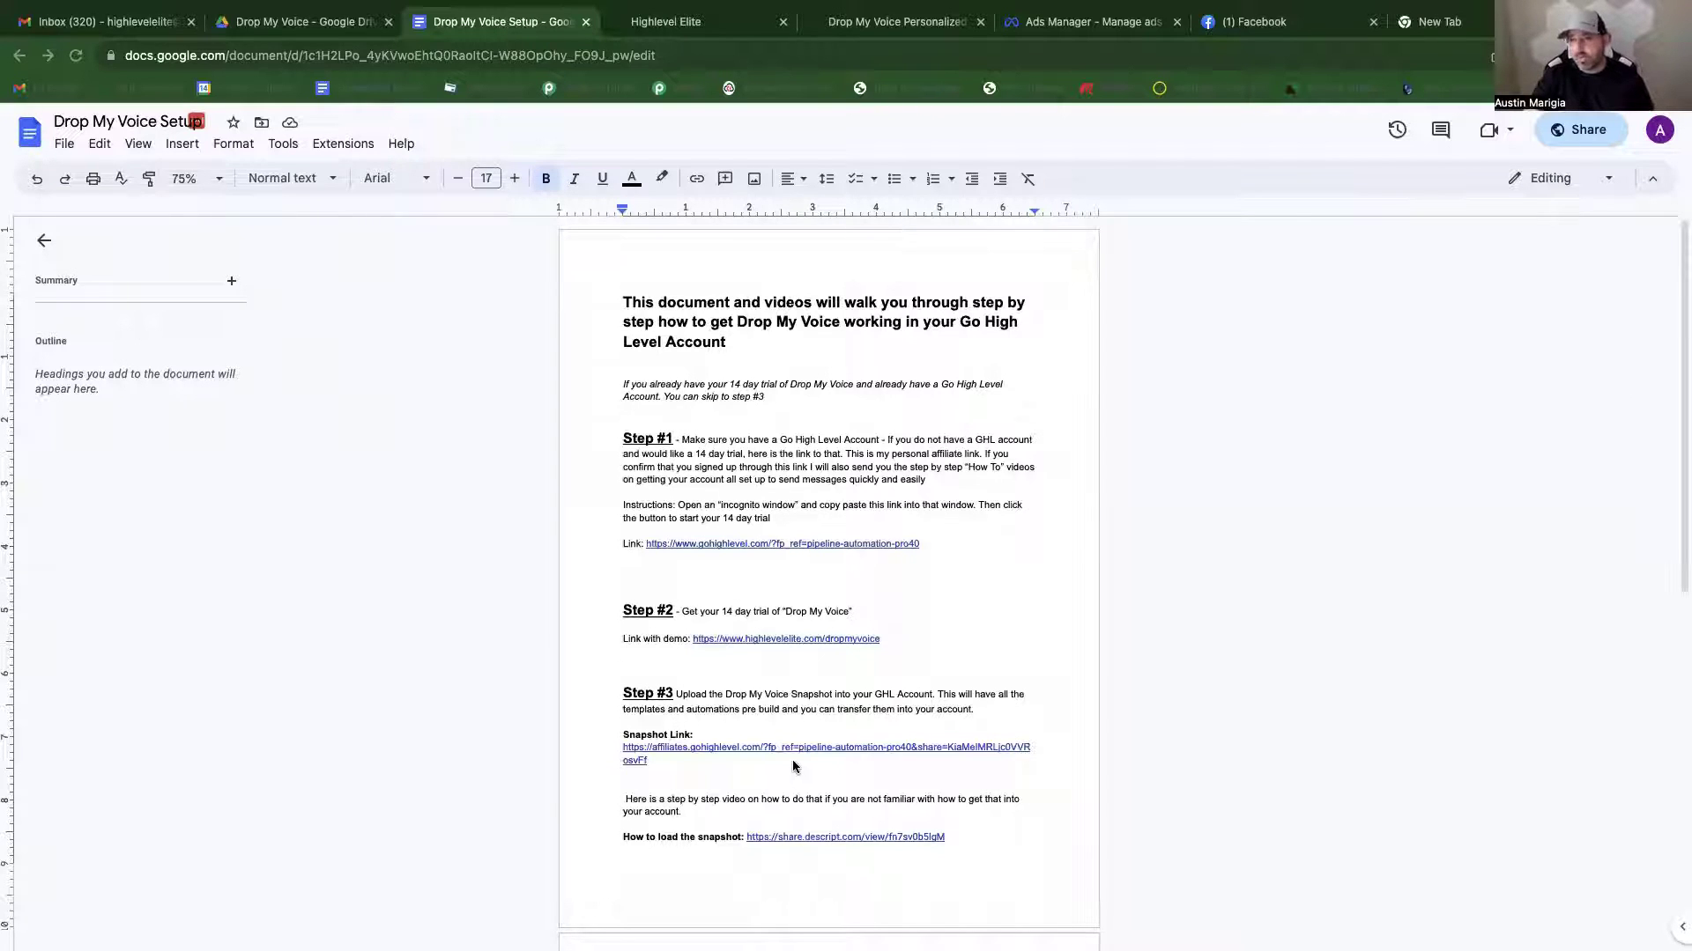
{"action": "scroll", "coordinate": [670, 800], "scroll_direction": "down", "scroll_amount": 1}
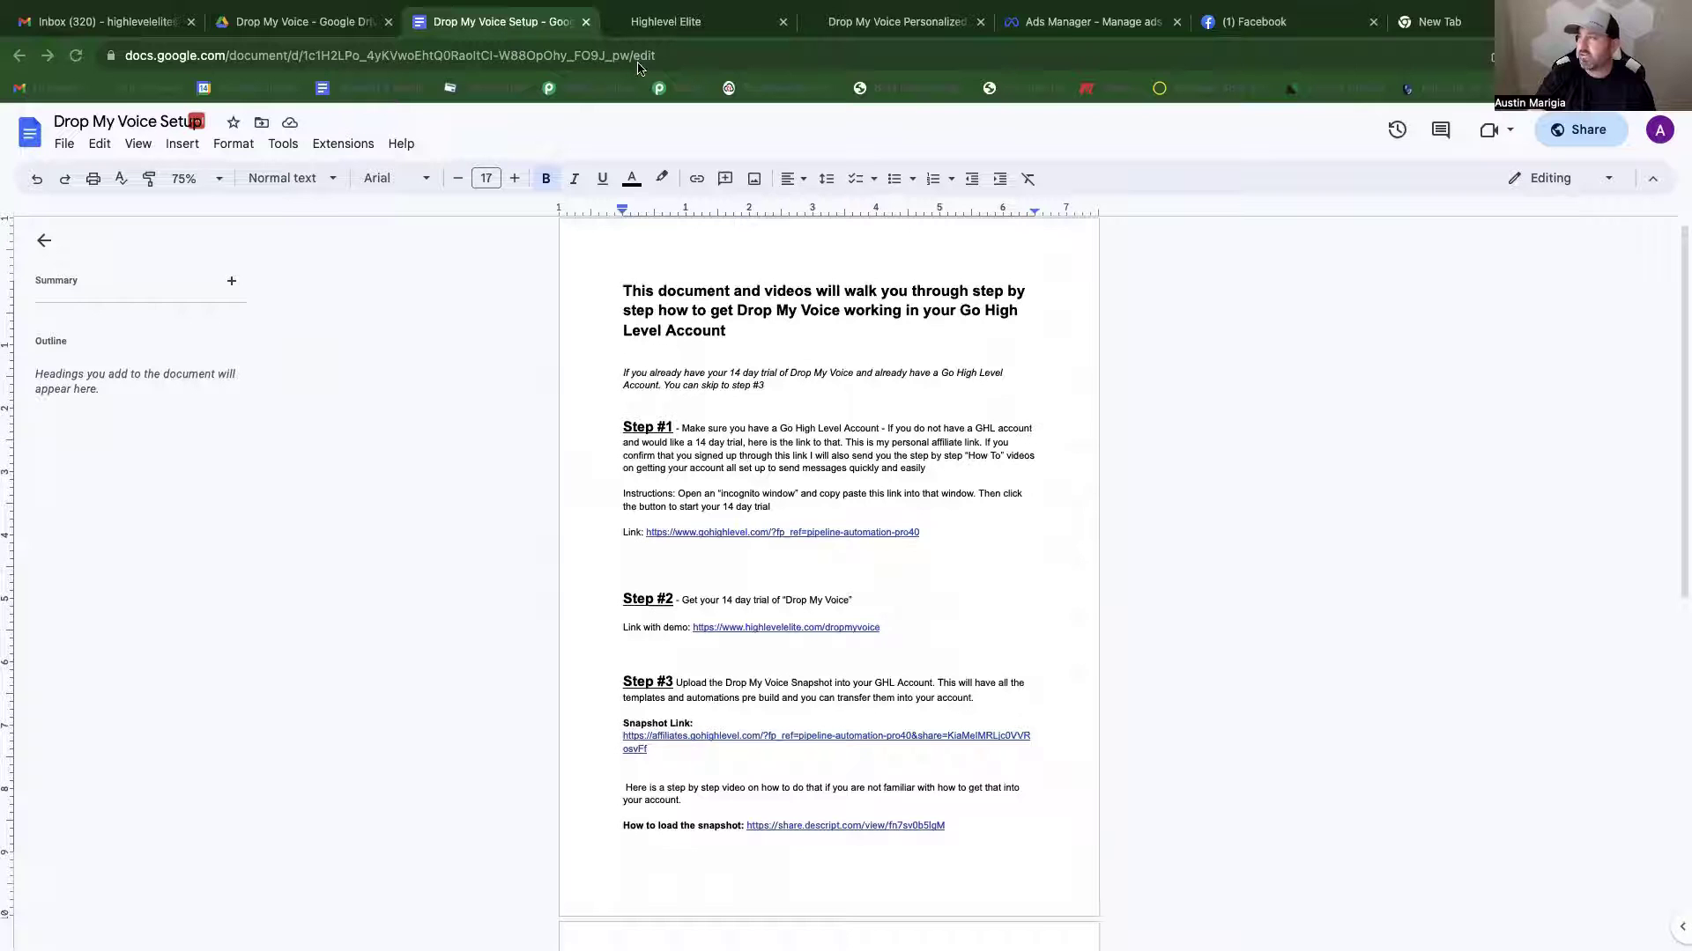
Switch to the HighLevel account and view the workflows in the DMV Ringless VoiceMails folder.
{"action": "left_click", "coordinate": [680, 25]}
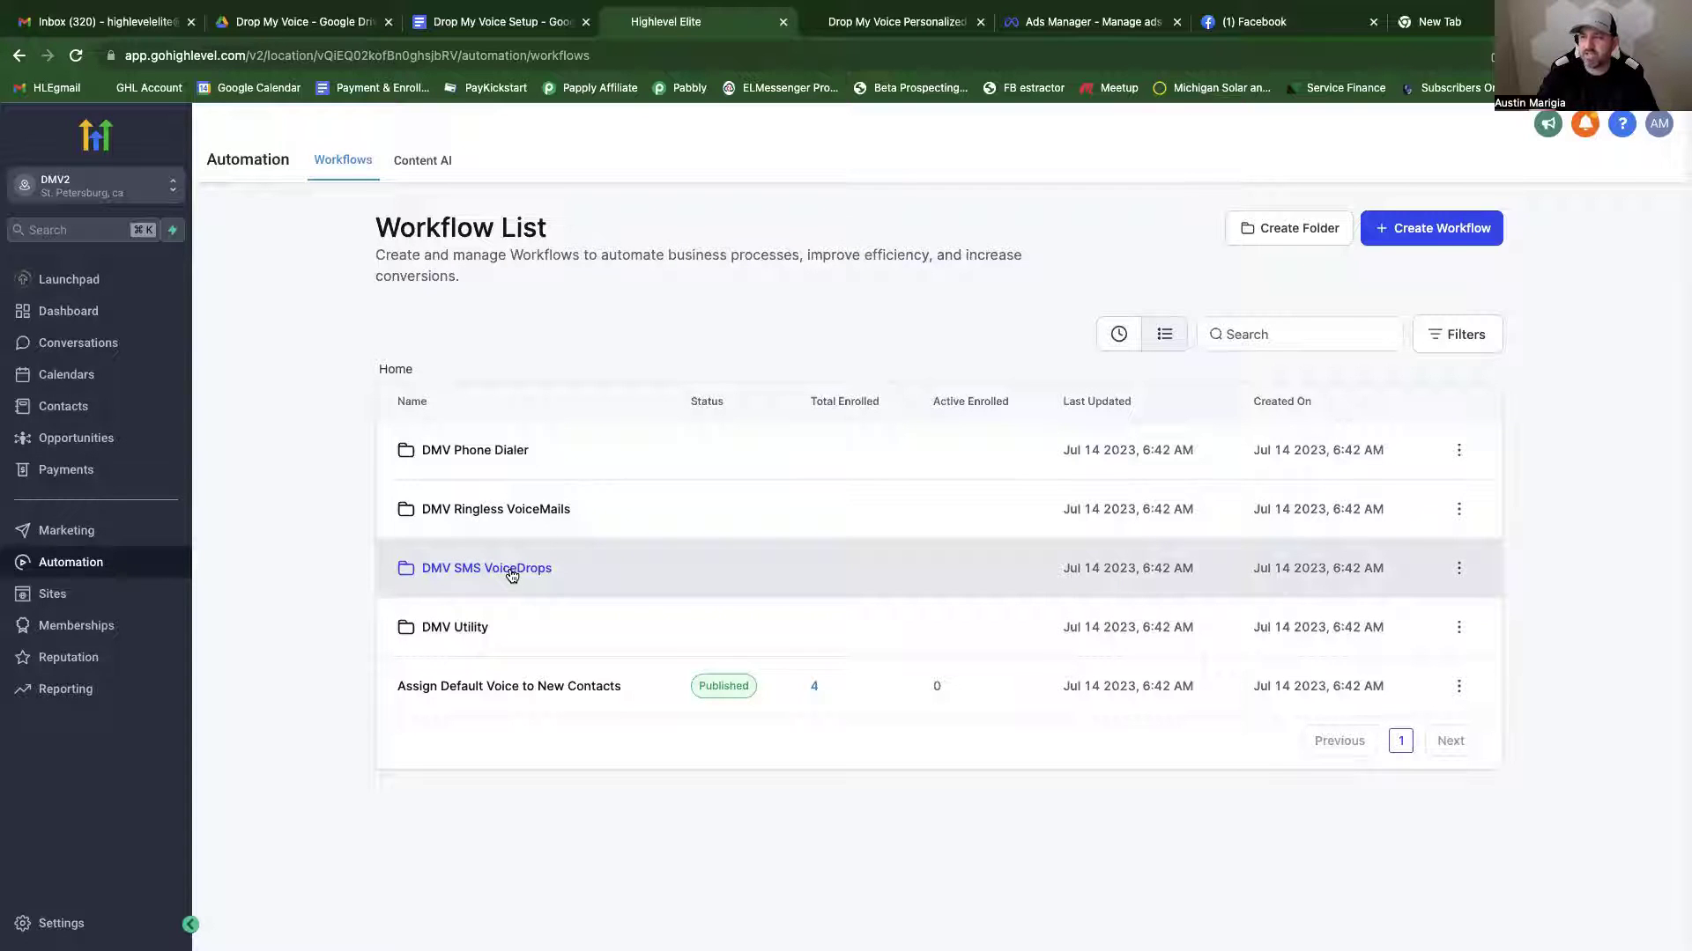
{"action": "left_click", "coordinate": [485, 511]}
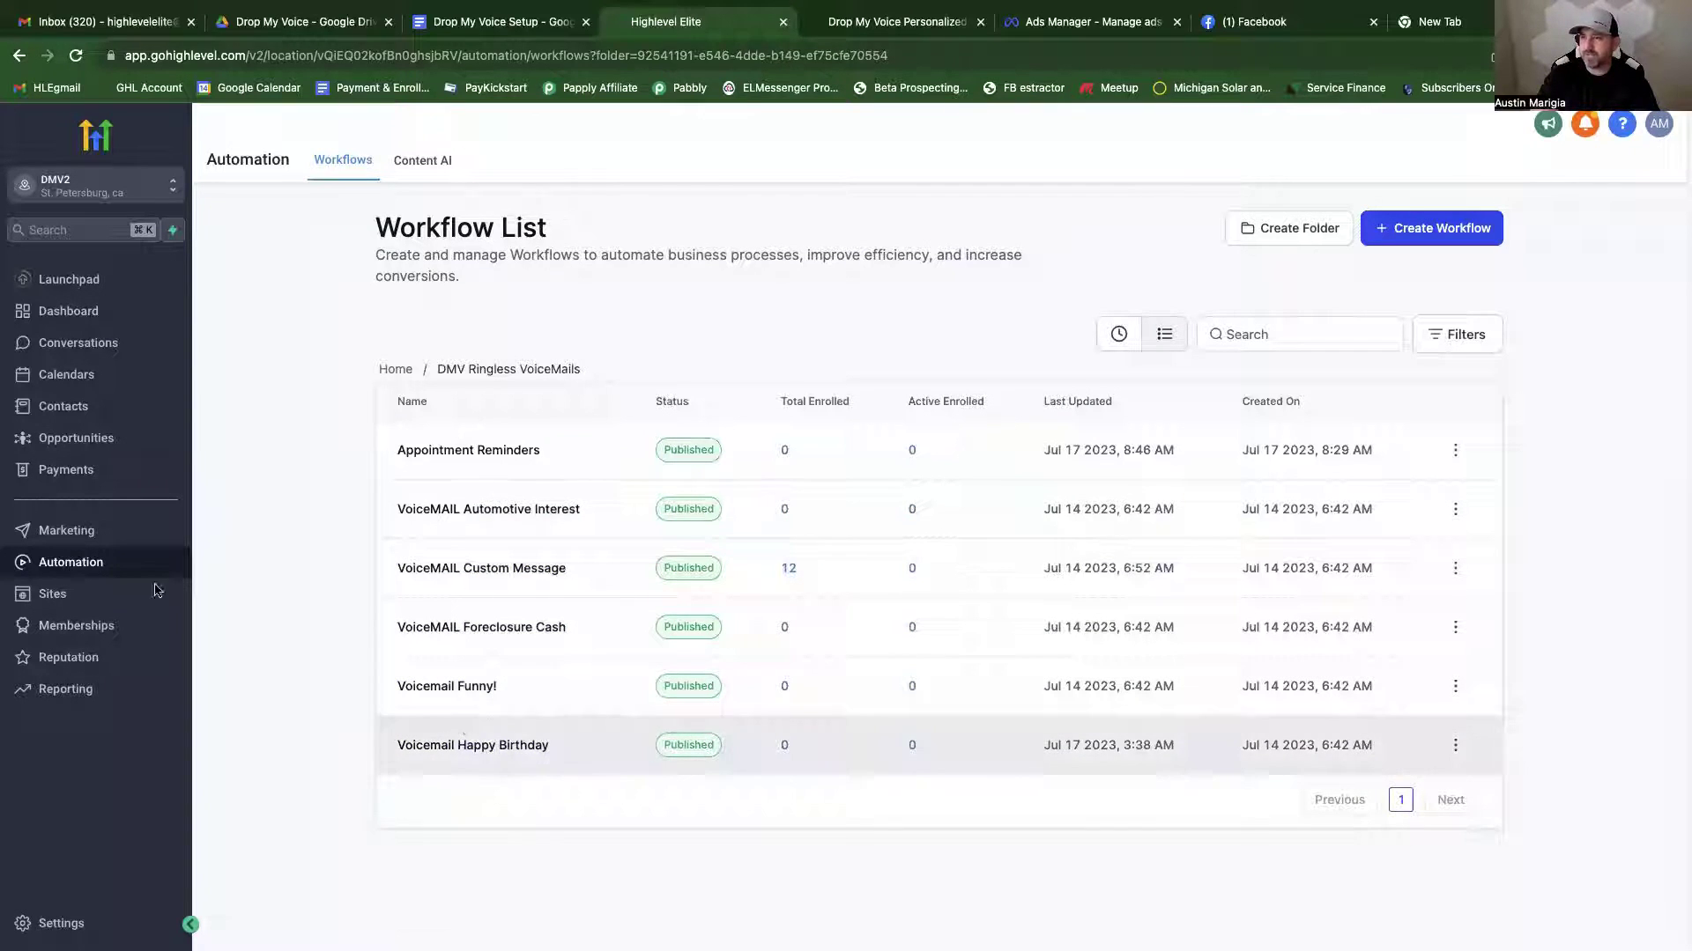
Open the Happy Birthday email template in the VoiceDrops folder and highlight the contact first name placeholder in its message.
{"action": "left_click", "coordinate": [63, 542]}
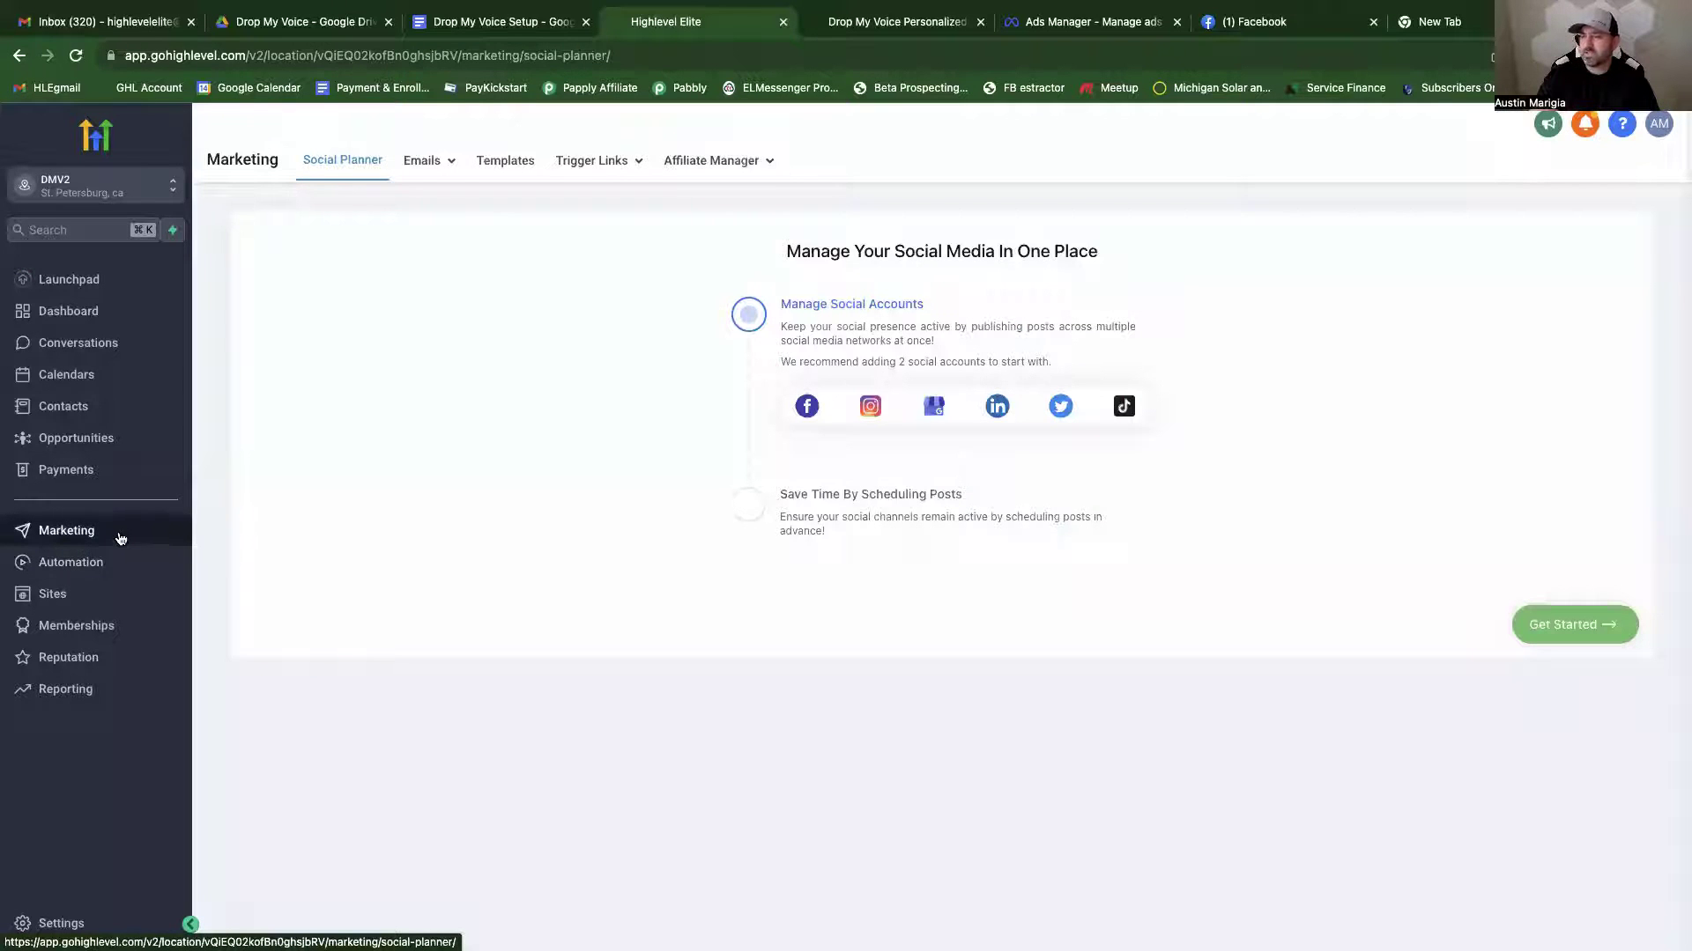
{"action": "mouse_move", "coordinate": [436, 164]}
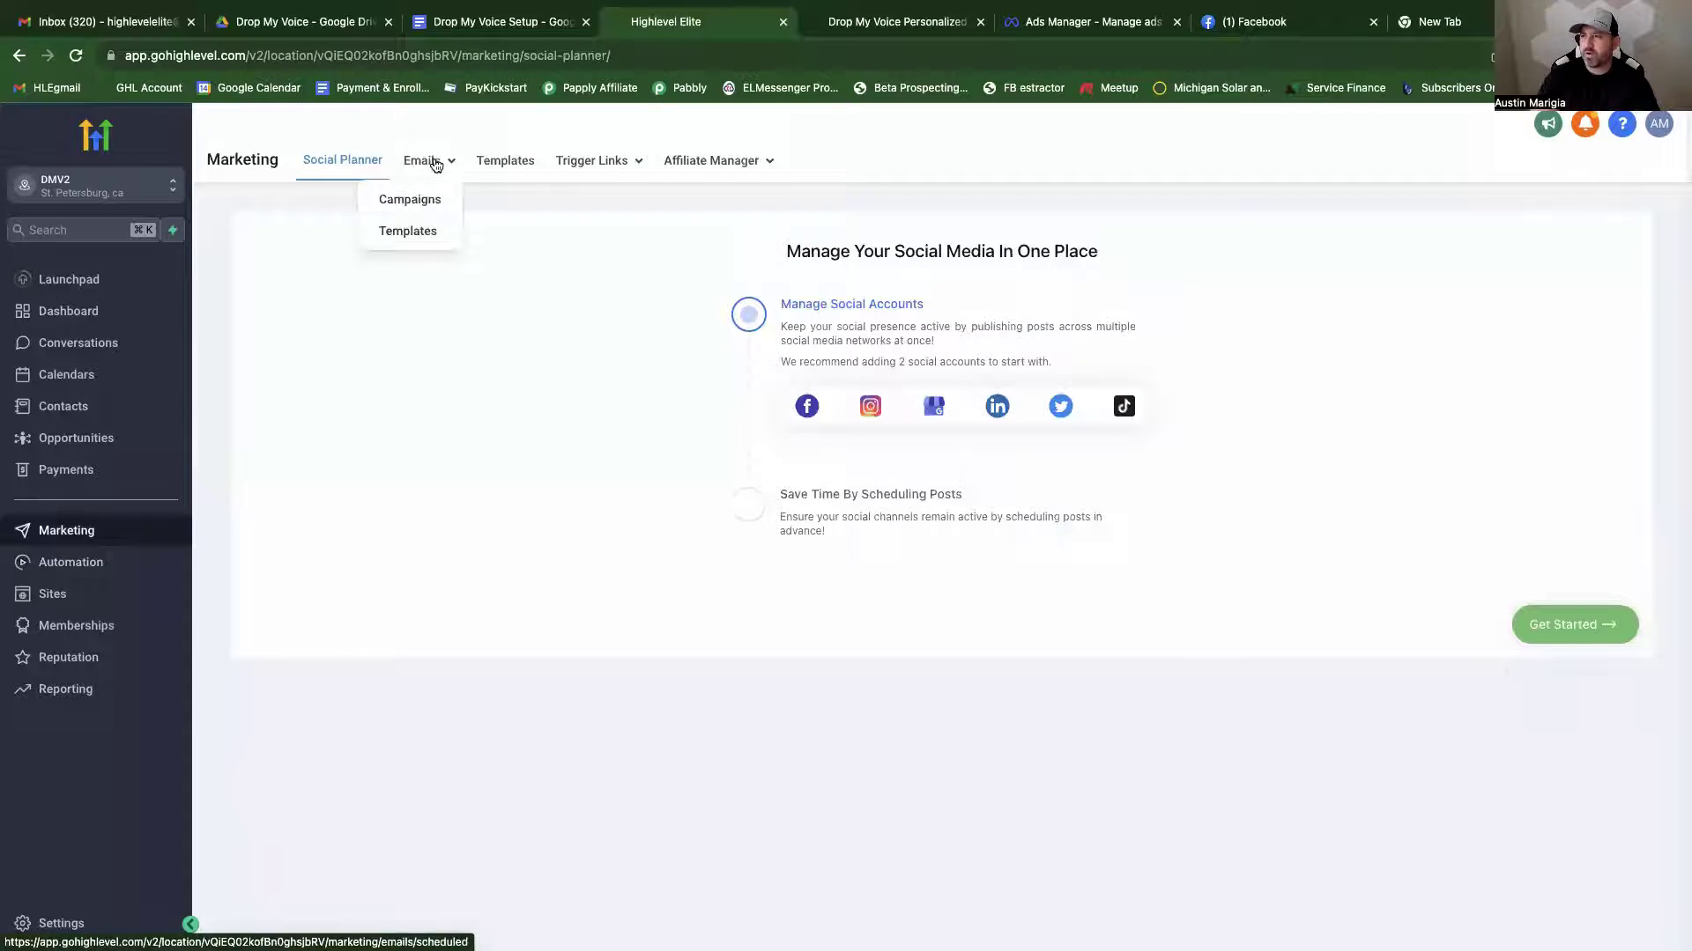
{"action": "left_click", "coordinate": [426, 236]}
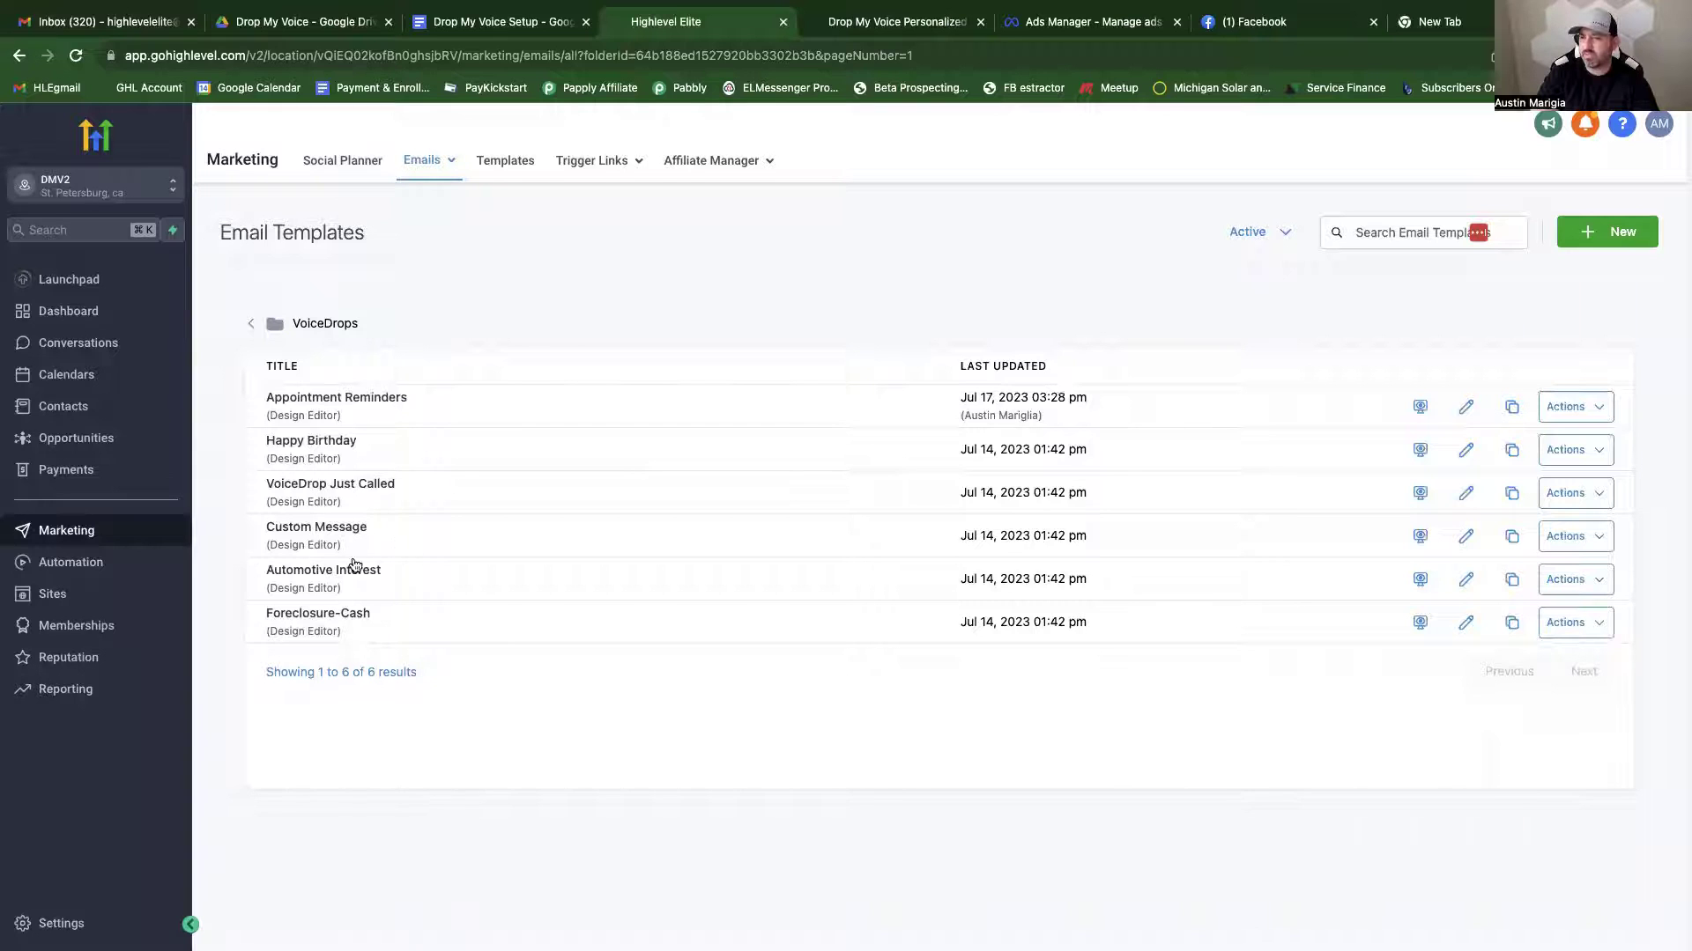
{"action": "left_click", "coordinate": [325, 444]}
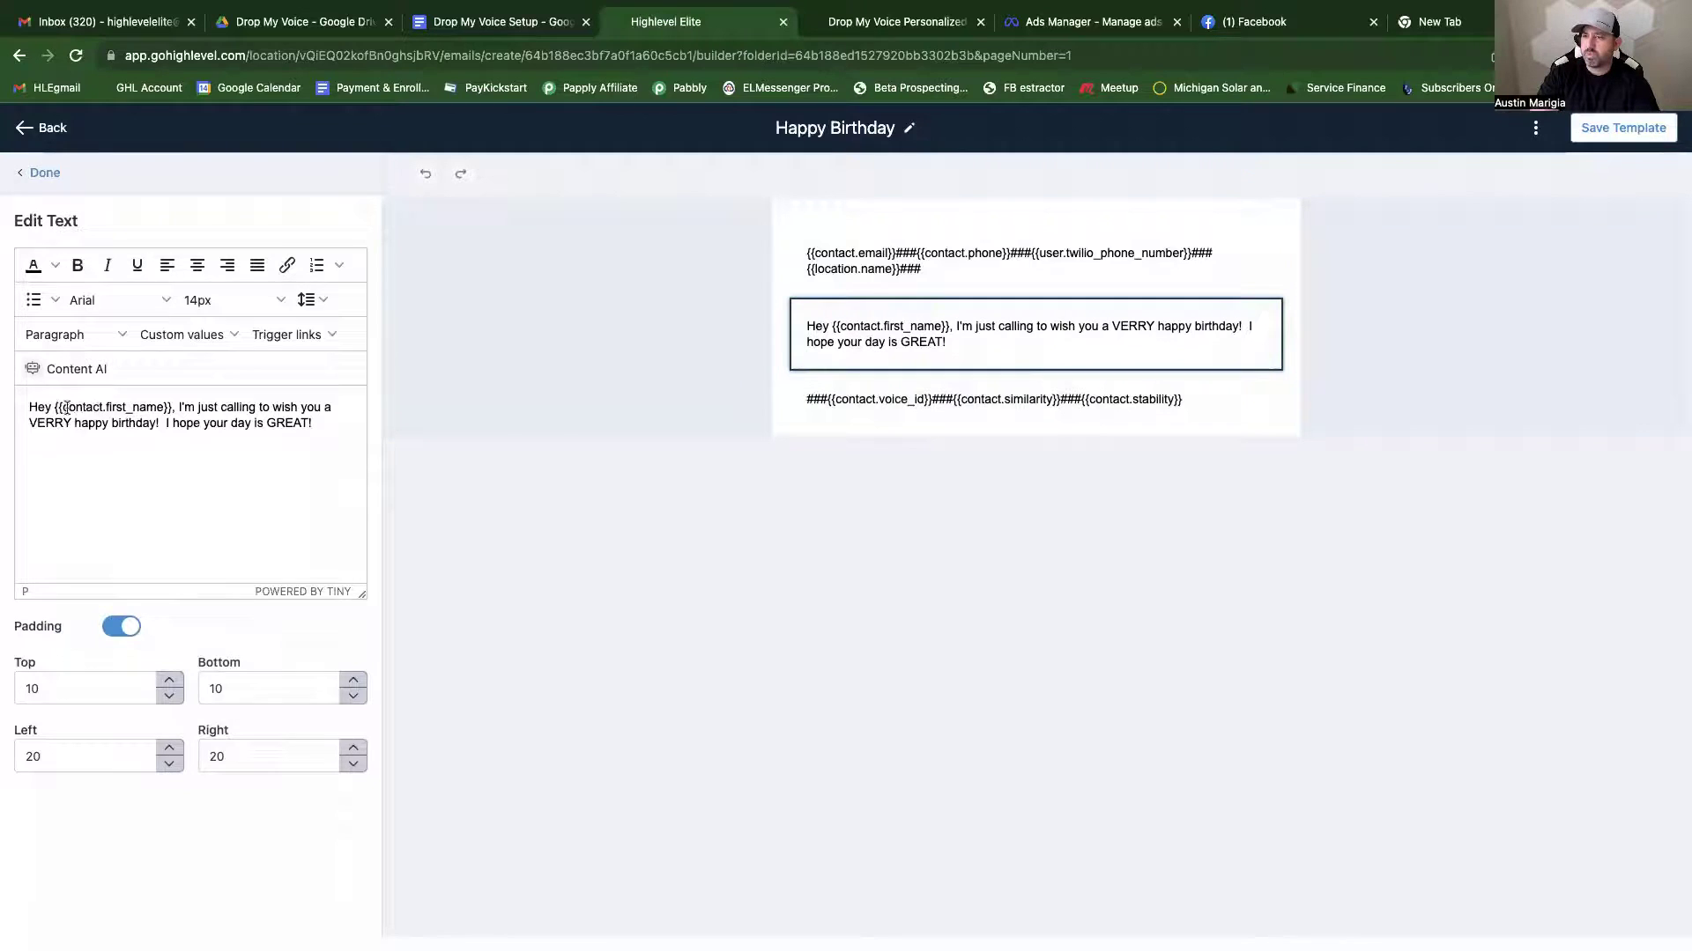
{"action": "left_click_drag", "start_coordinate": [54, 407], "coordinate": [176, 408]}
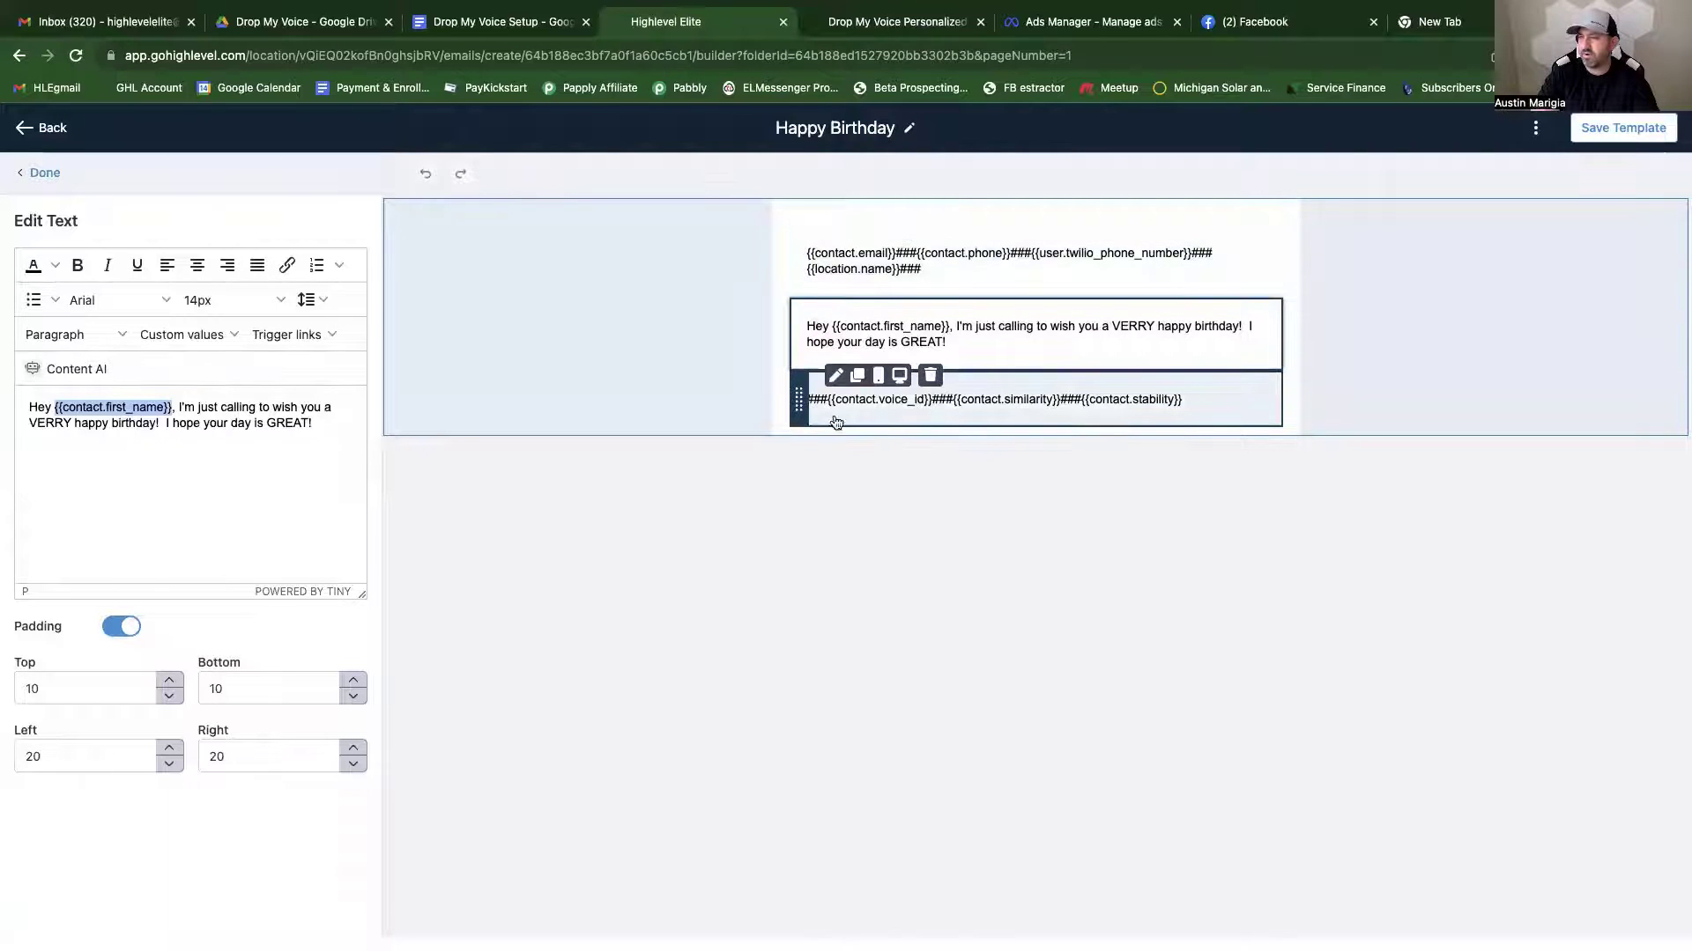
Leave the Happy Birthday text and examine the message block in the Appointment Reminders email template.
{"action": "left_click", "coordinate": [42, 173]}
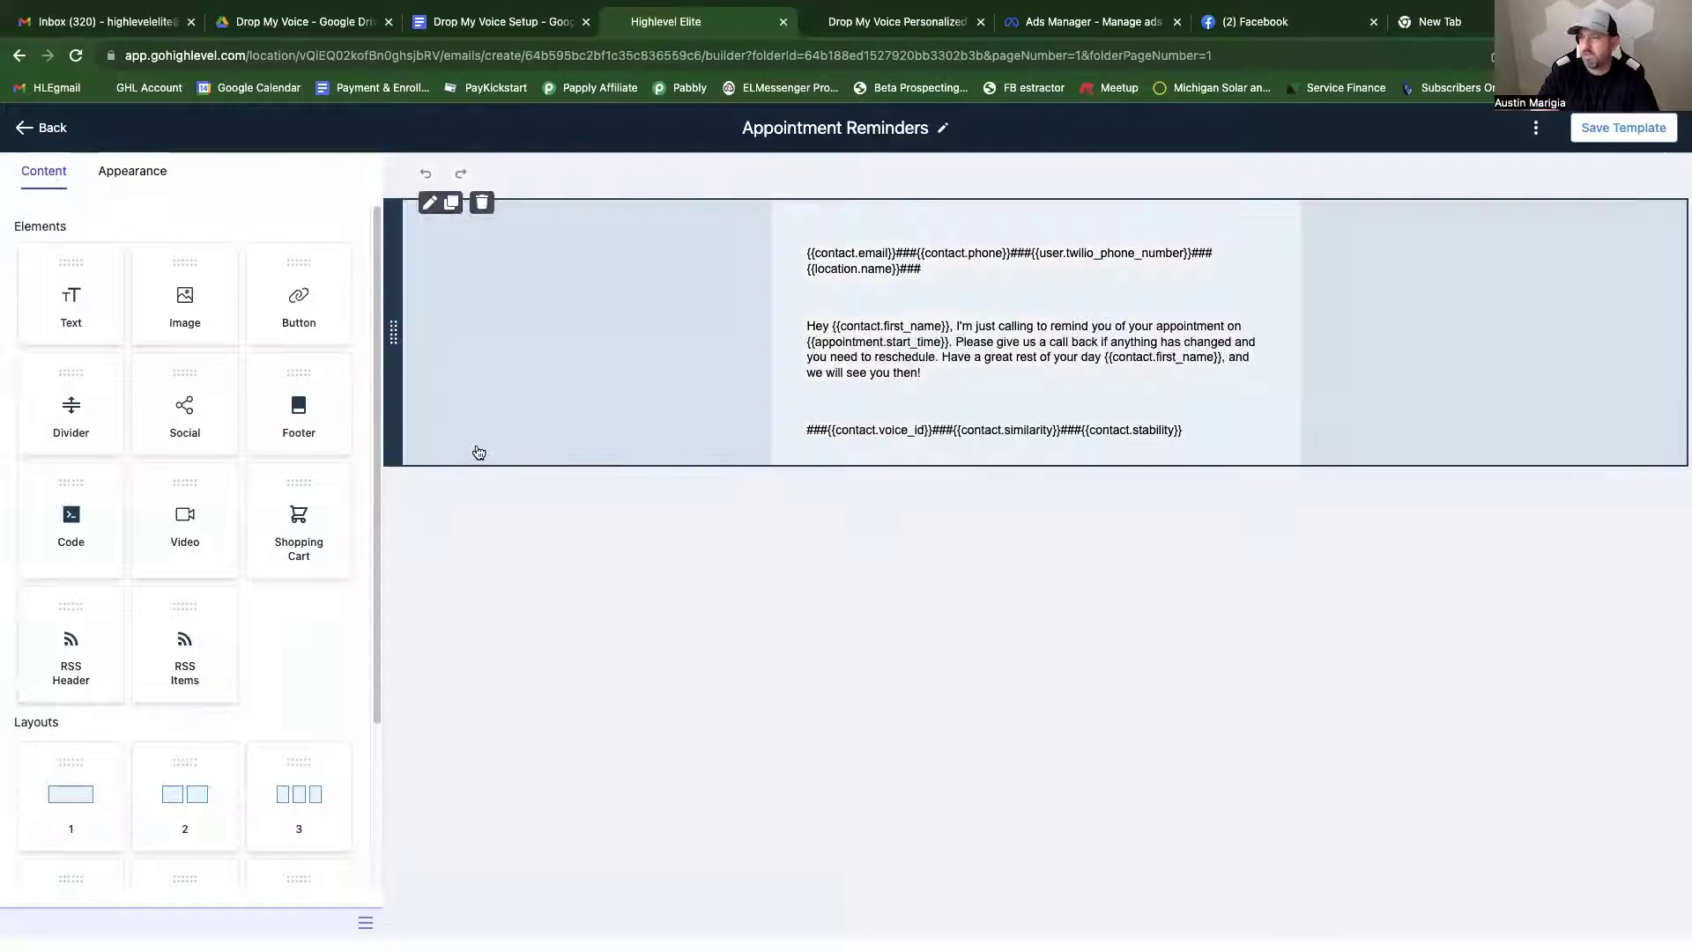
{"action": "left_click", "coordinate": [949, 350]}
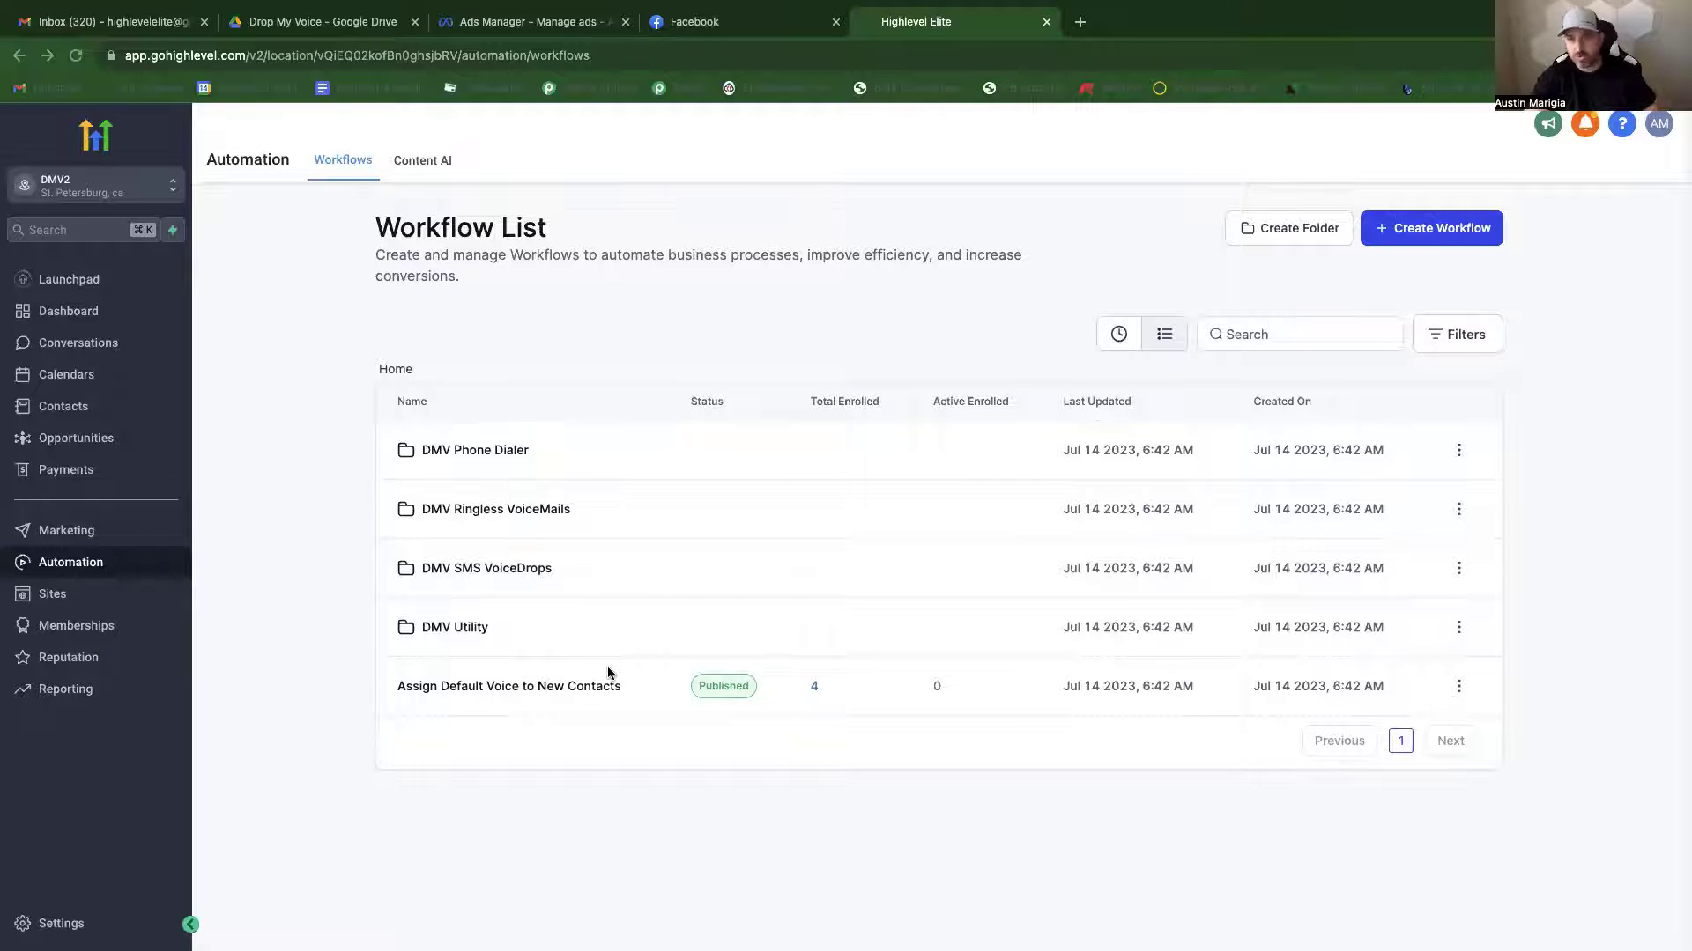
Review the trigger and No Answer Send Voicemail action of the Dialer voicedrop workflow in the DMV Phone Dialer folder, and return to the workflow list.
{"action": "left_click", "coordinate": [484, 452]}
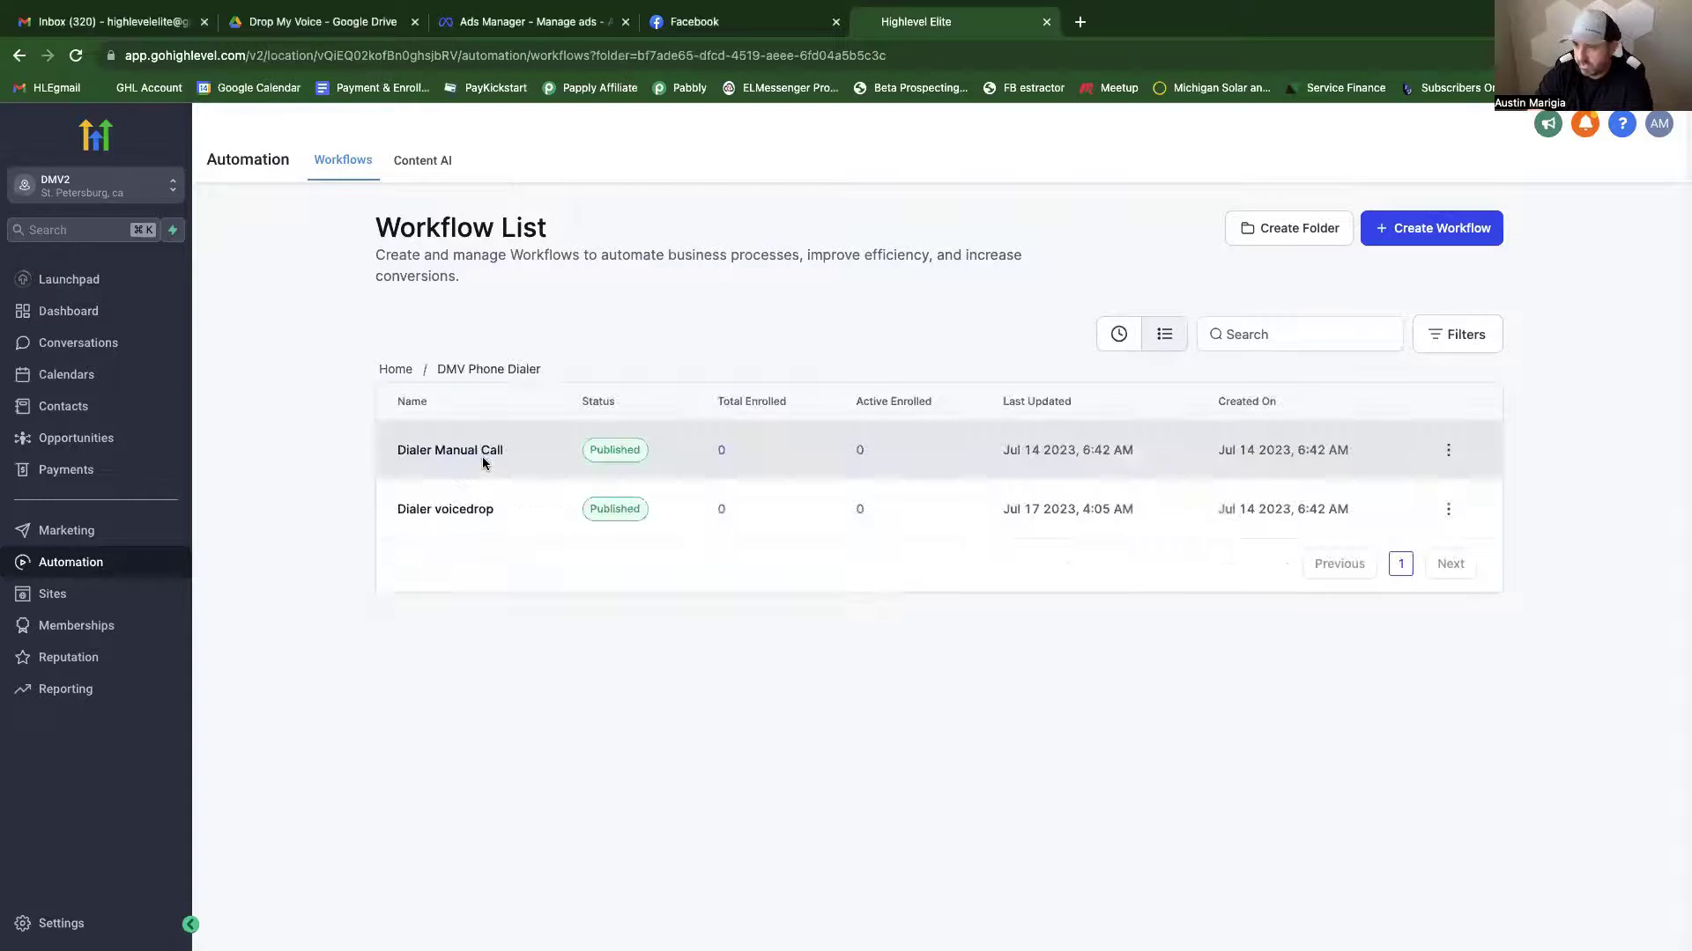
{"action": "left_click", "coordinate": [451, 511]}
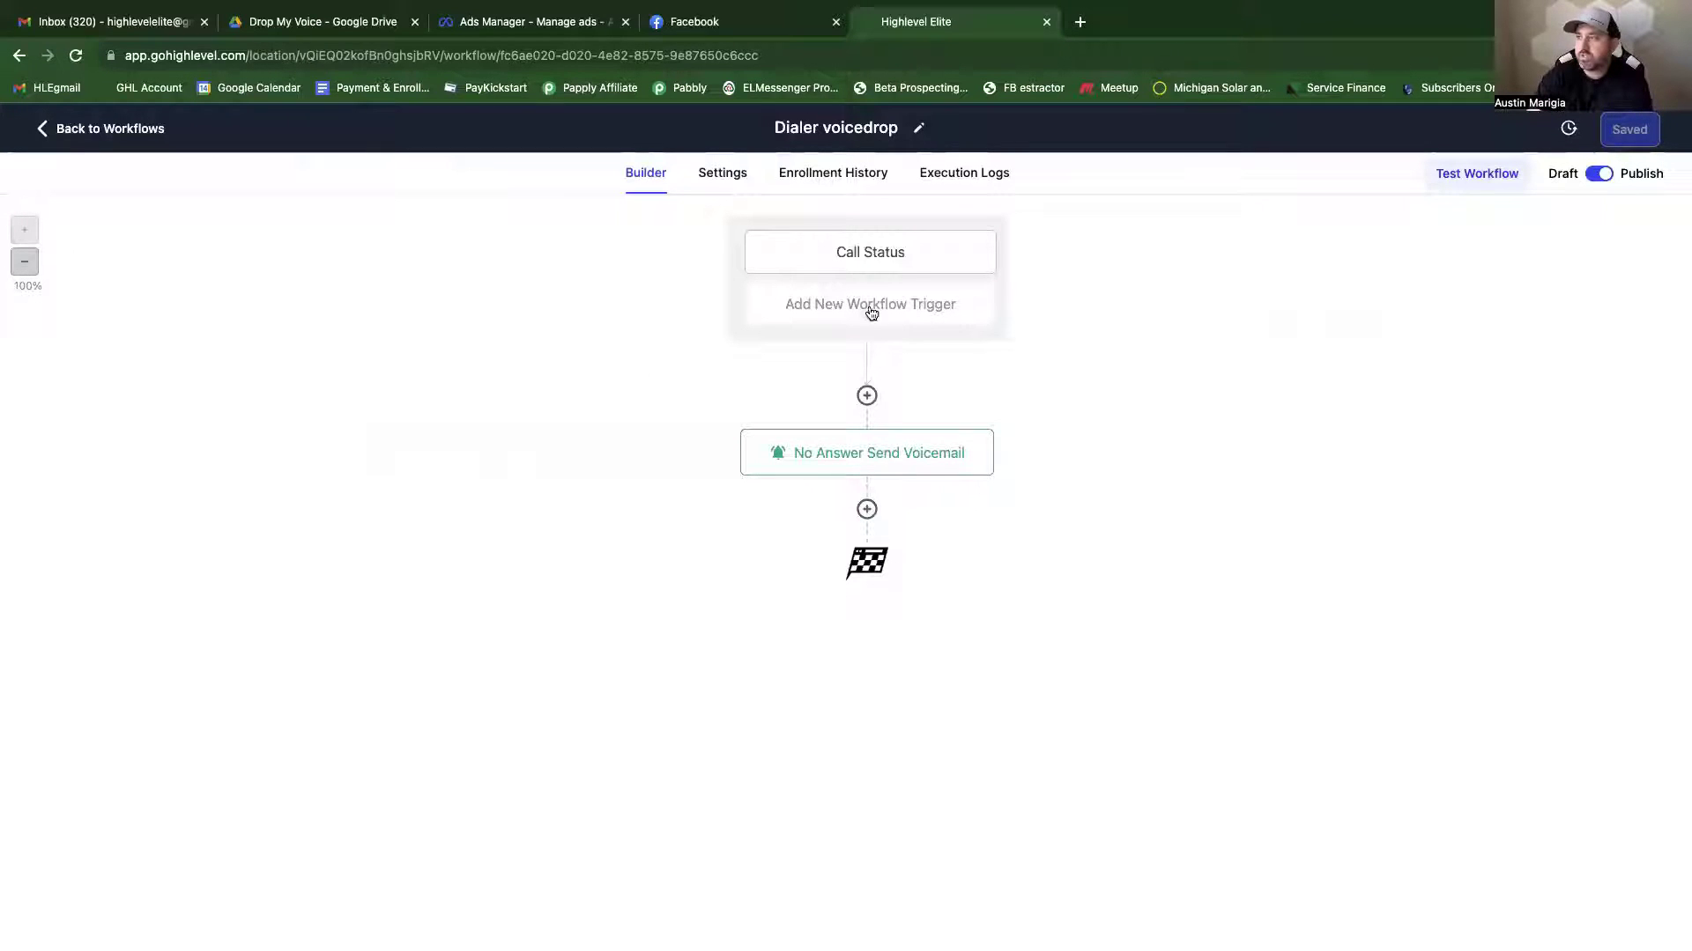
{"action": "left_click", "coordinate": [894, 269]}
{"action": "left_click", "coordinate": [894, 459]}
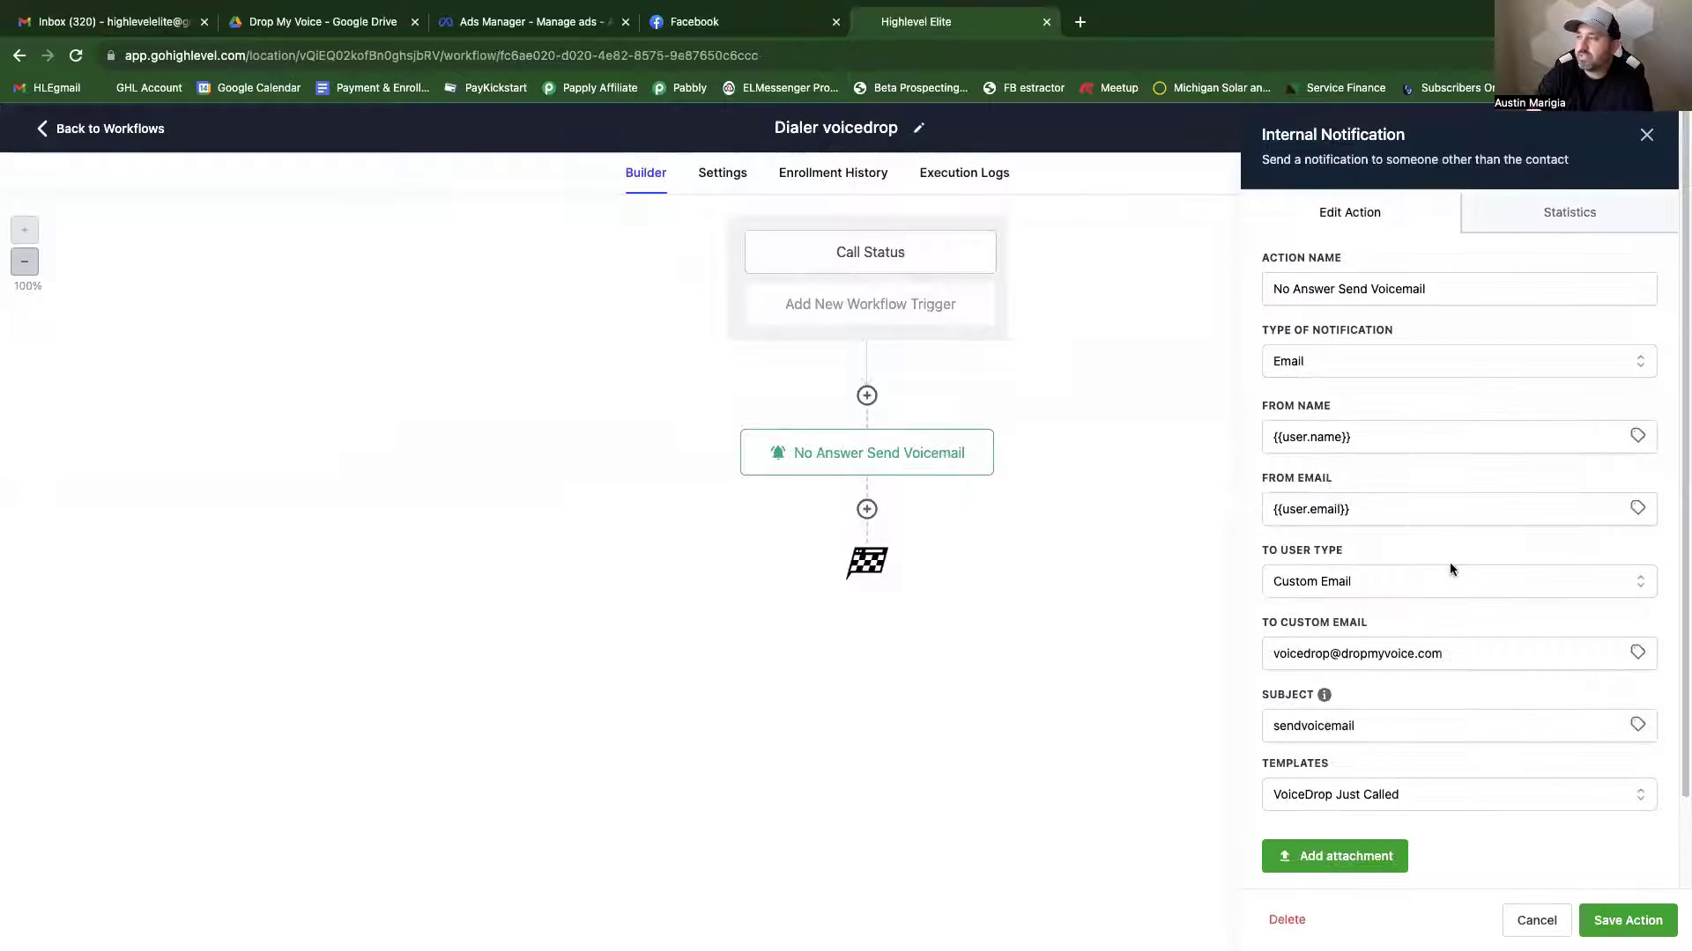
{"action": "scroll", "coordinate": [1451, 562], "scroll_direction": "down", "scroll_amount": 2}
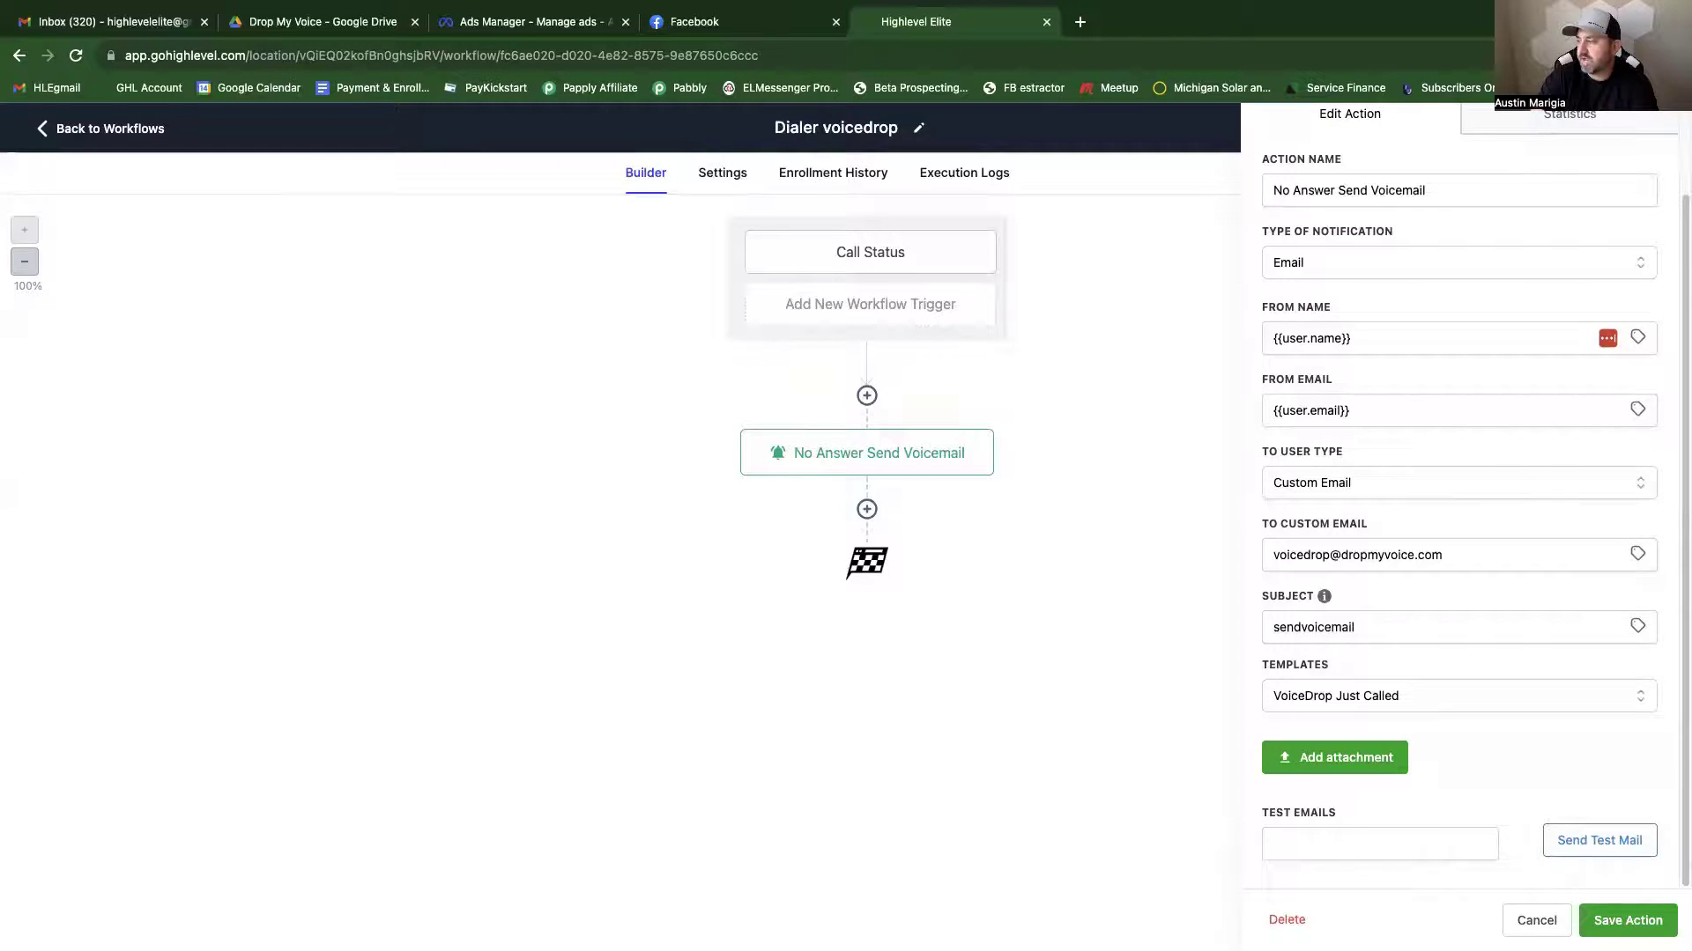
{"action": "left_click", "coordinate": [487, 170]}
{"action": "left_click", "coordinate": [163, 123]}
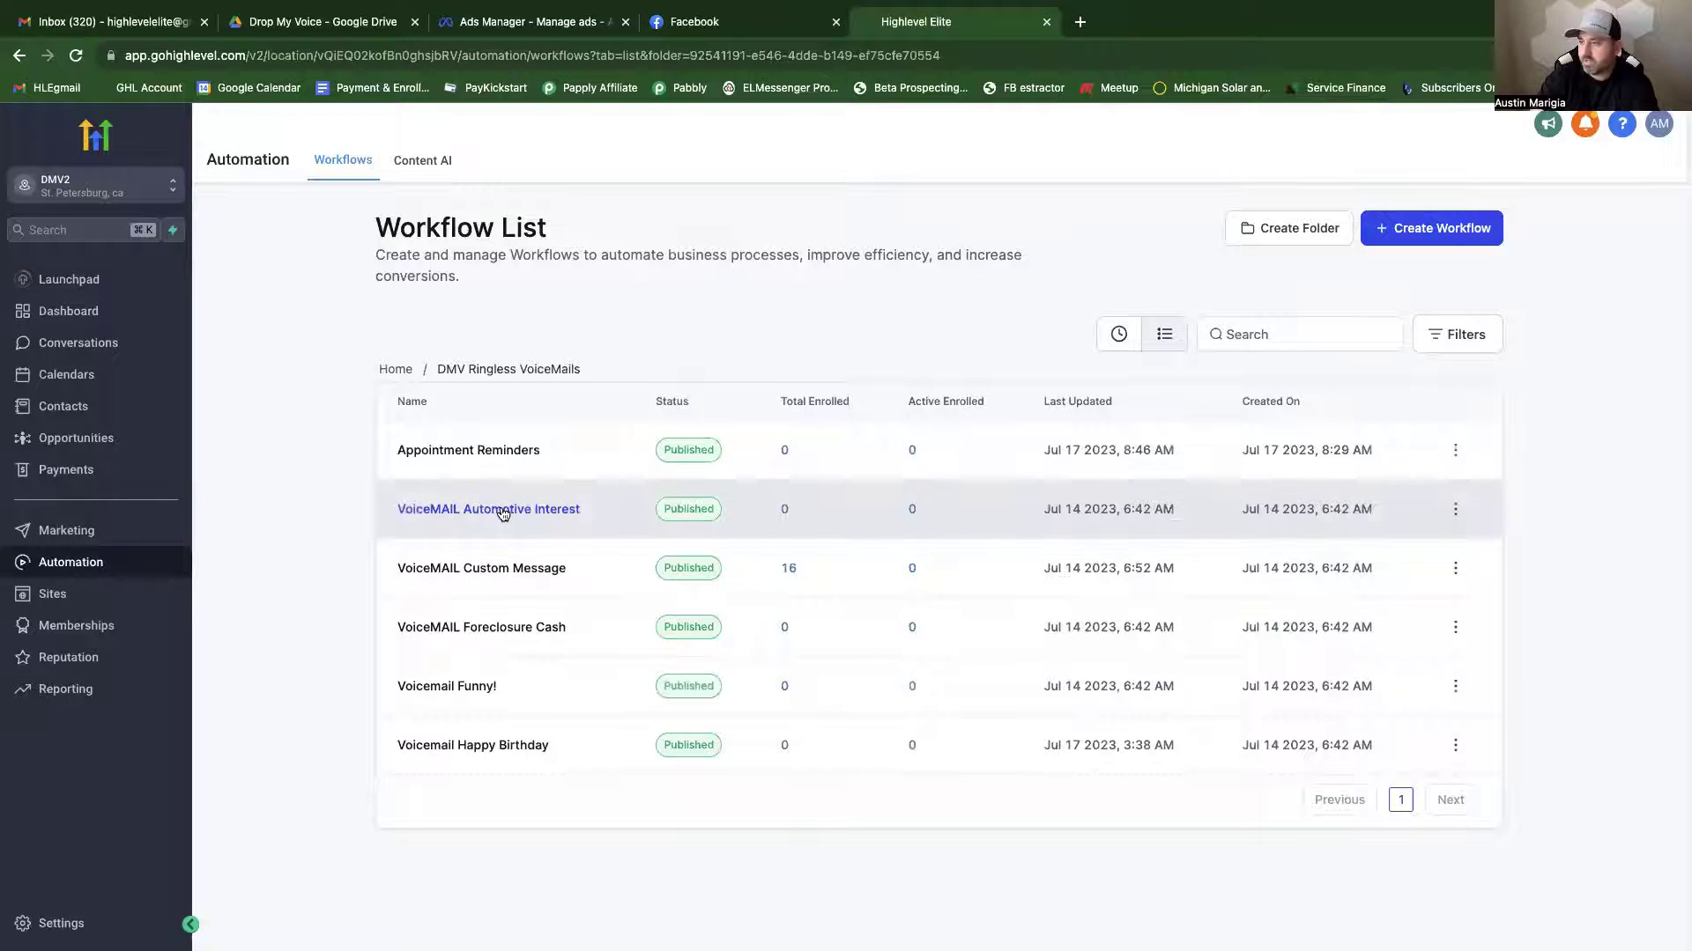
Open the Voicemail Happy Birthday workflow and review its Birthday Reminder trigger and Internal Notification settings.
{"action": "left_click", "coordinate": [527, 511]}
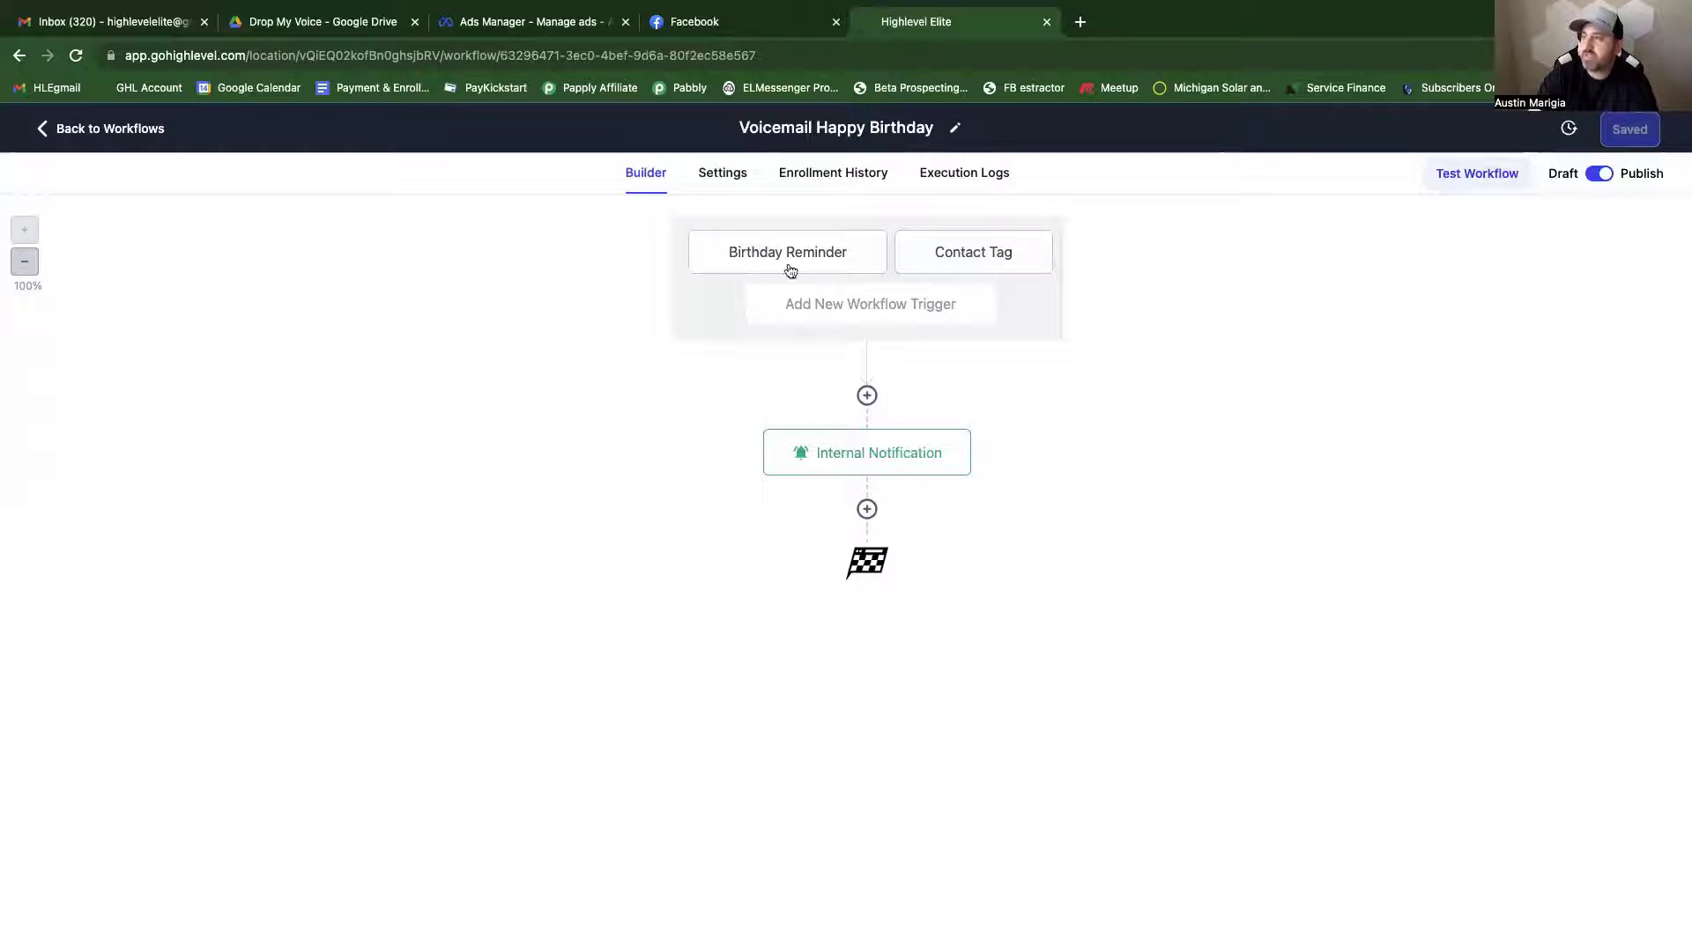
{"action": "left_click", "coordinate": [826, 263]}
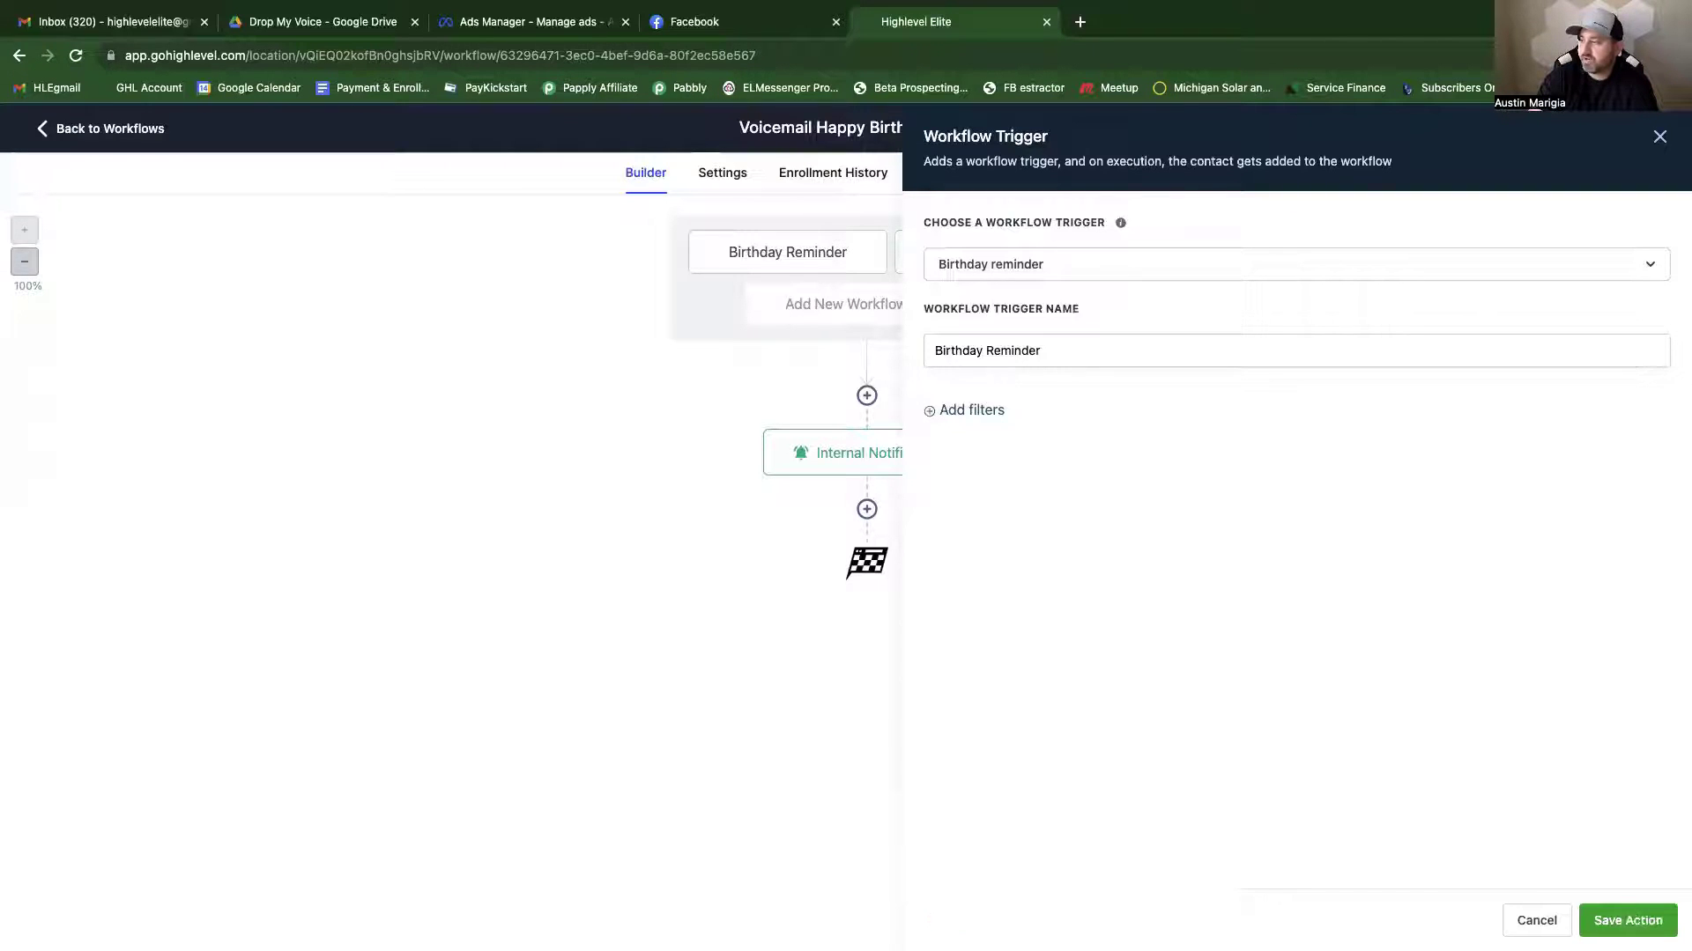
{"action": "left_click", "coordinate": [886, 454]}
{"action": "scroll", "coordinate": [1464, 438], "scroll_direction": "down", "scroll_amount": 2}
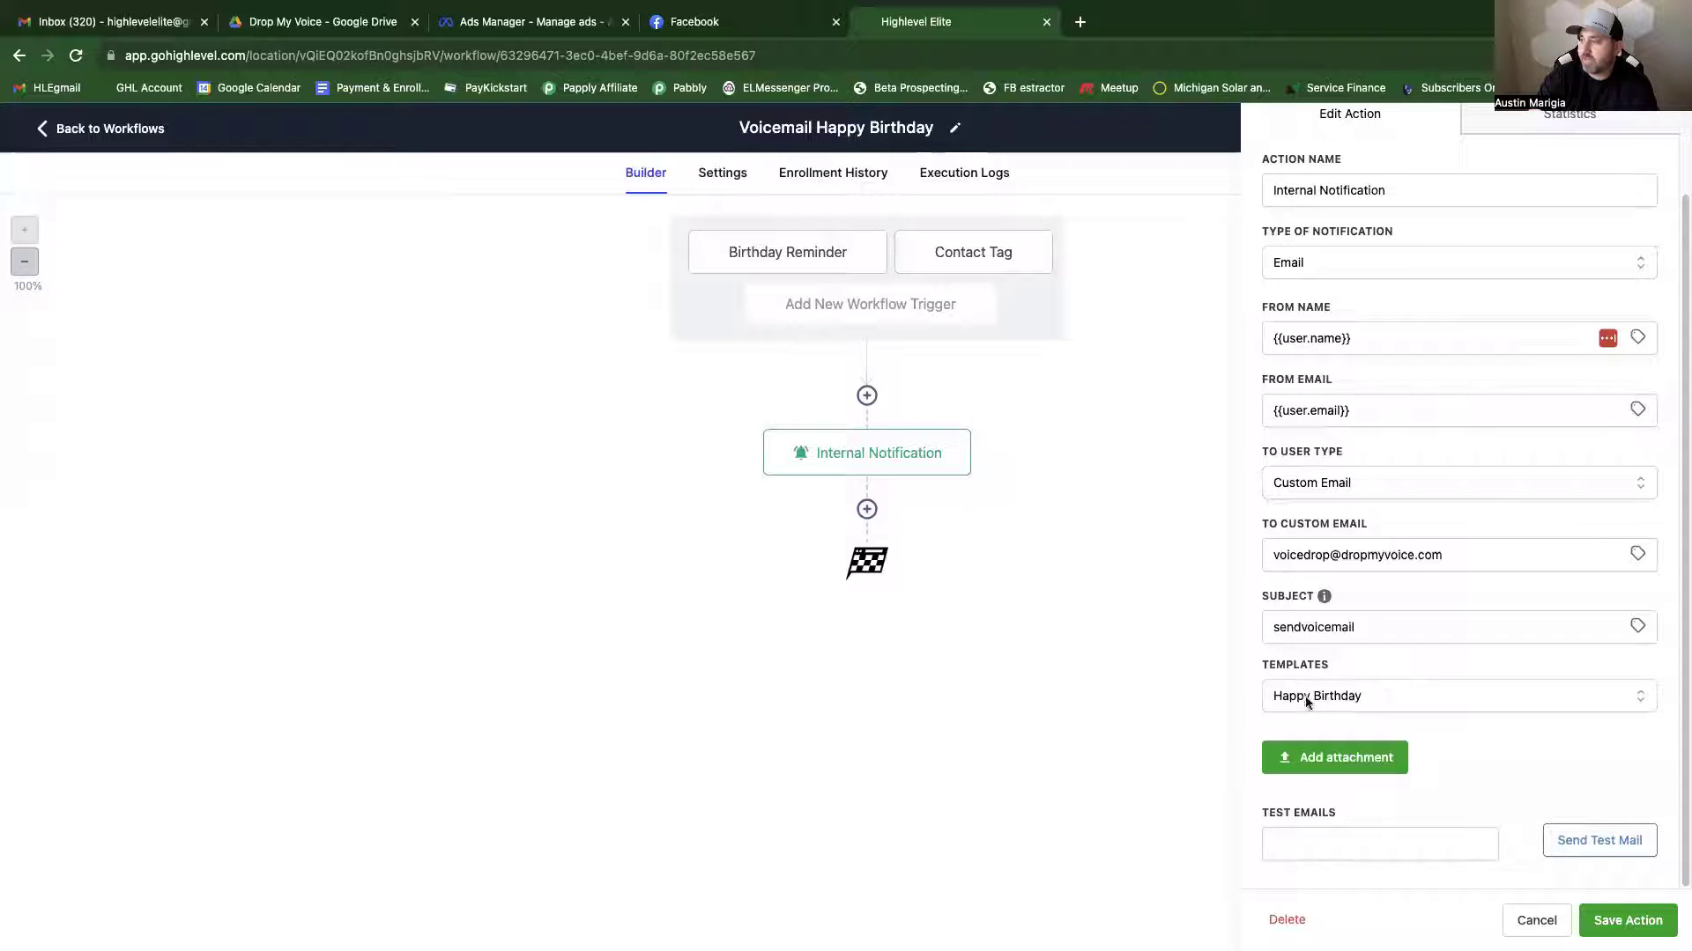
{"action": "scroll", "coordinate": [1446, 702], "scroll_direction": "up", "scroll_amount": 2}
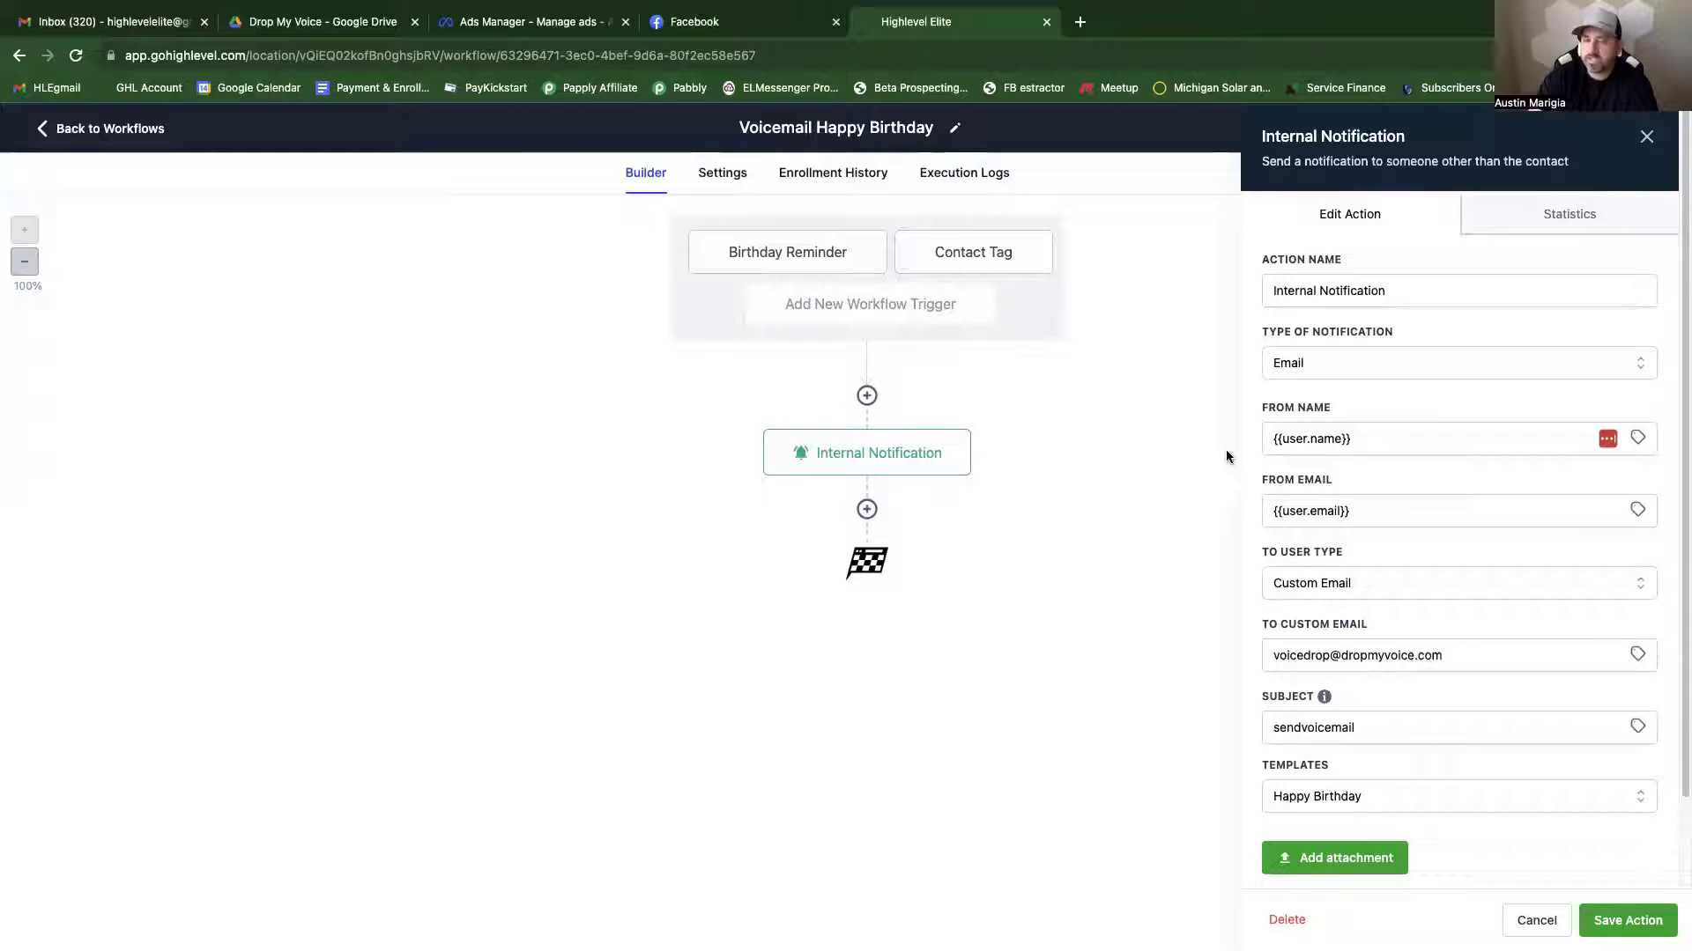
Look at the filter options for the Contact Tag trigger and close it without saving.
{"action": "left_click", "coordinate": [1014, 264]}
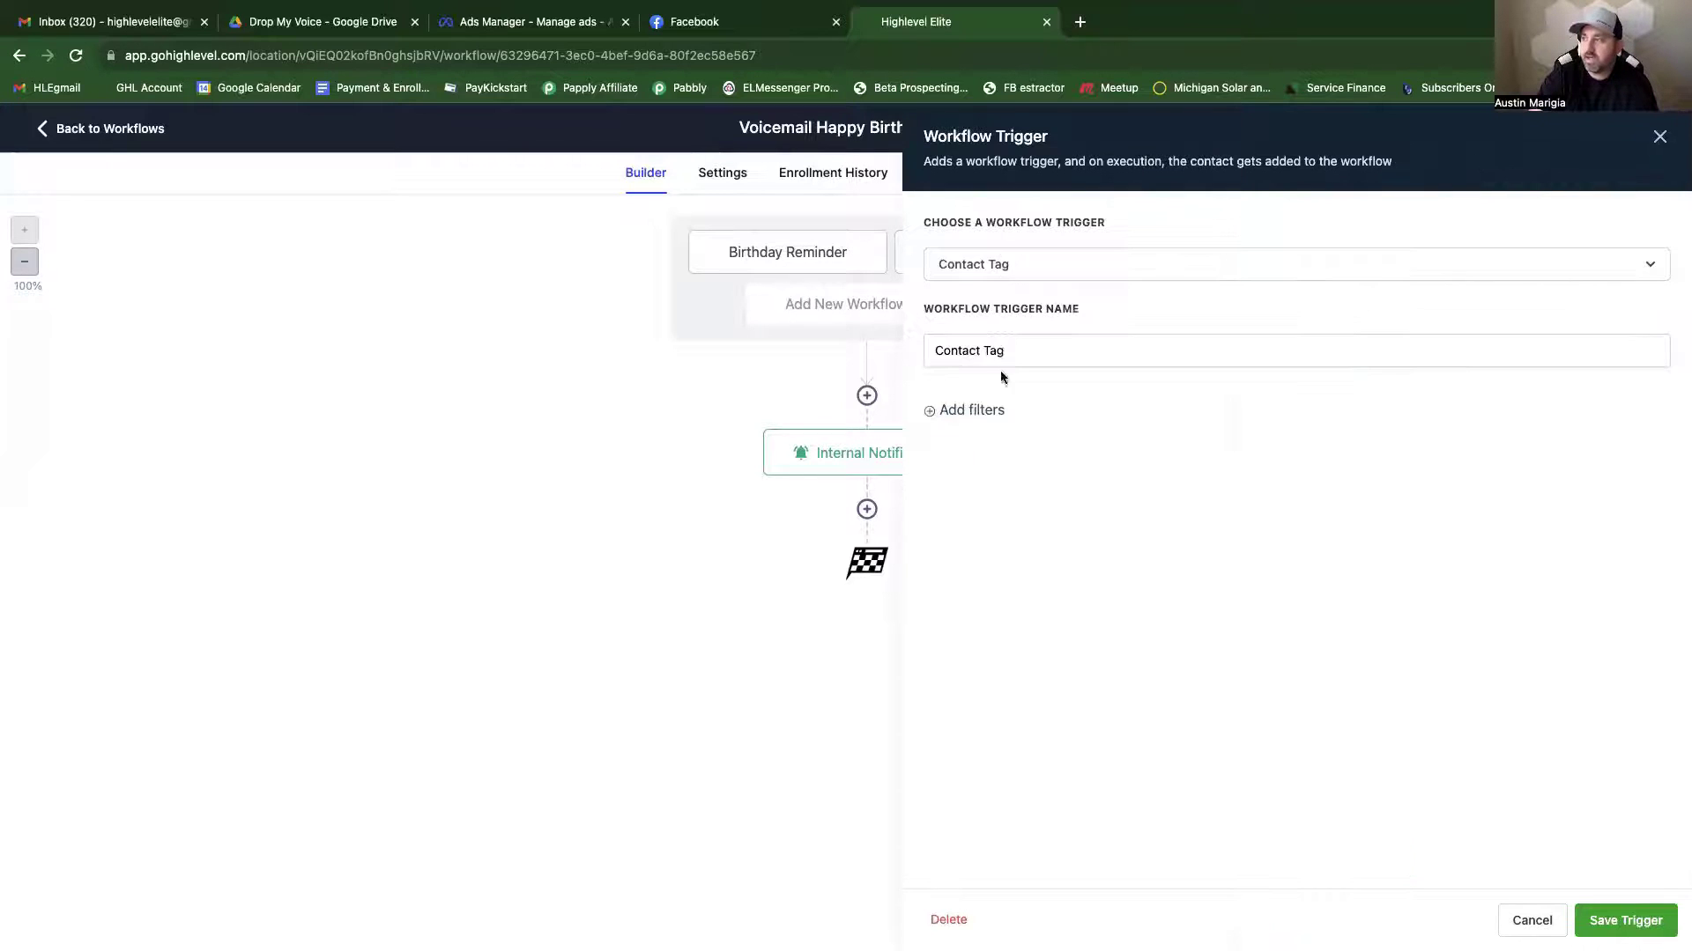
{"action": "left_click", "coordinate": [985, 428]}
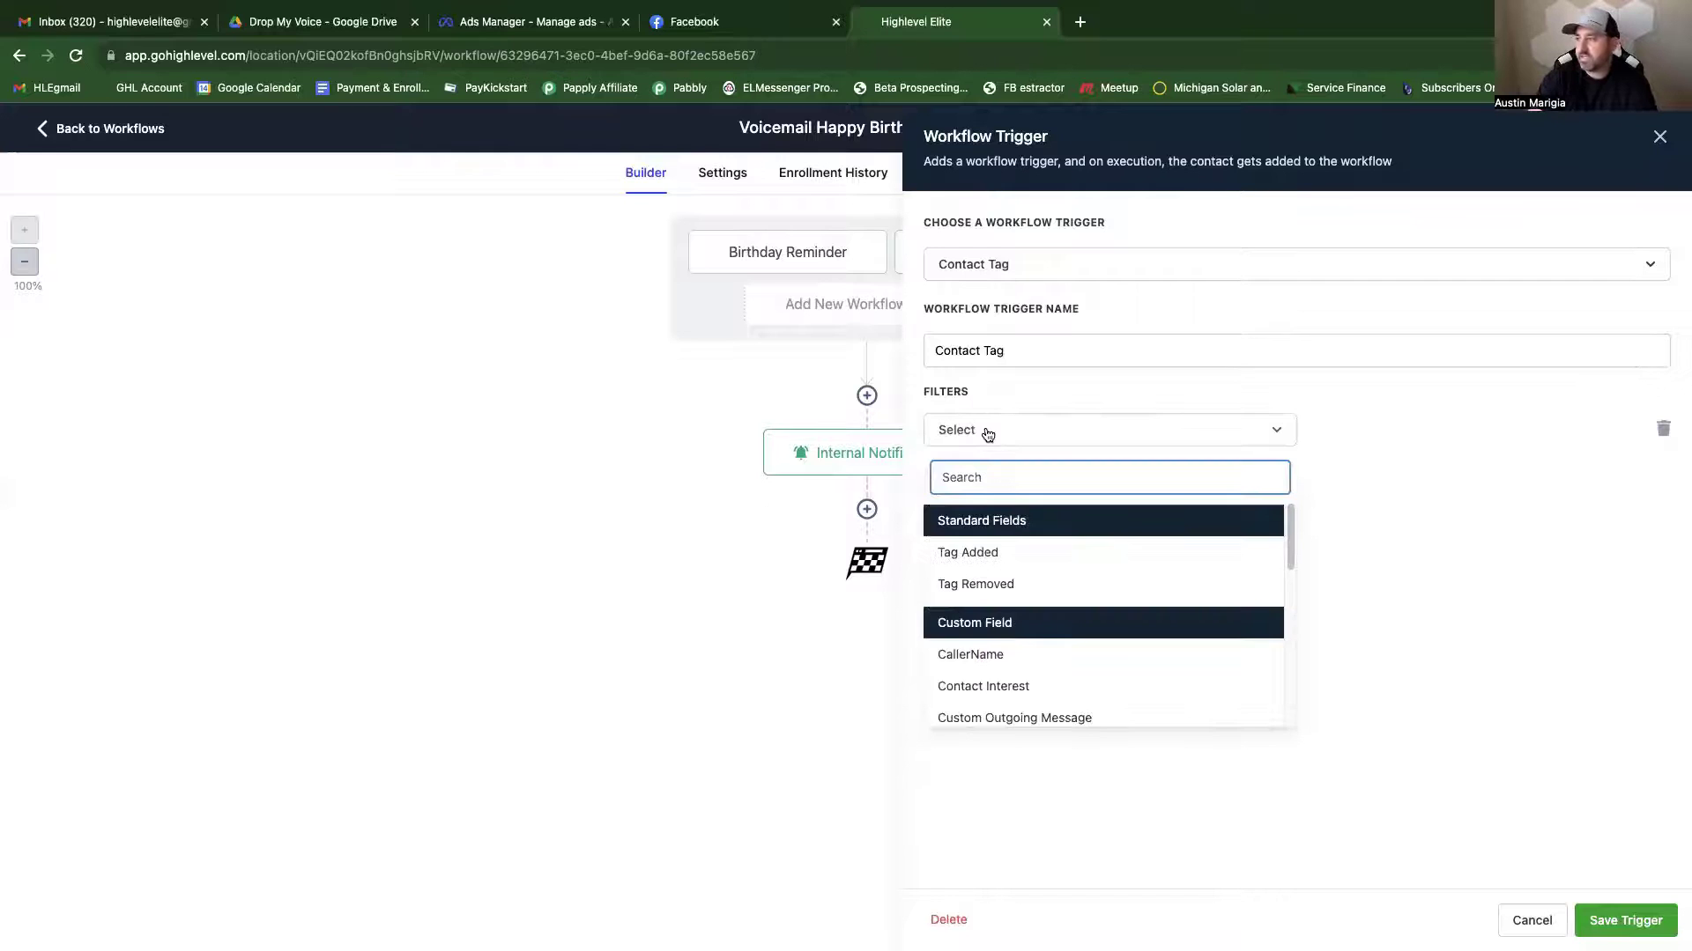
{"action": "left_click", "coordinate": [1360, 425]}
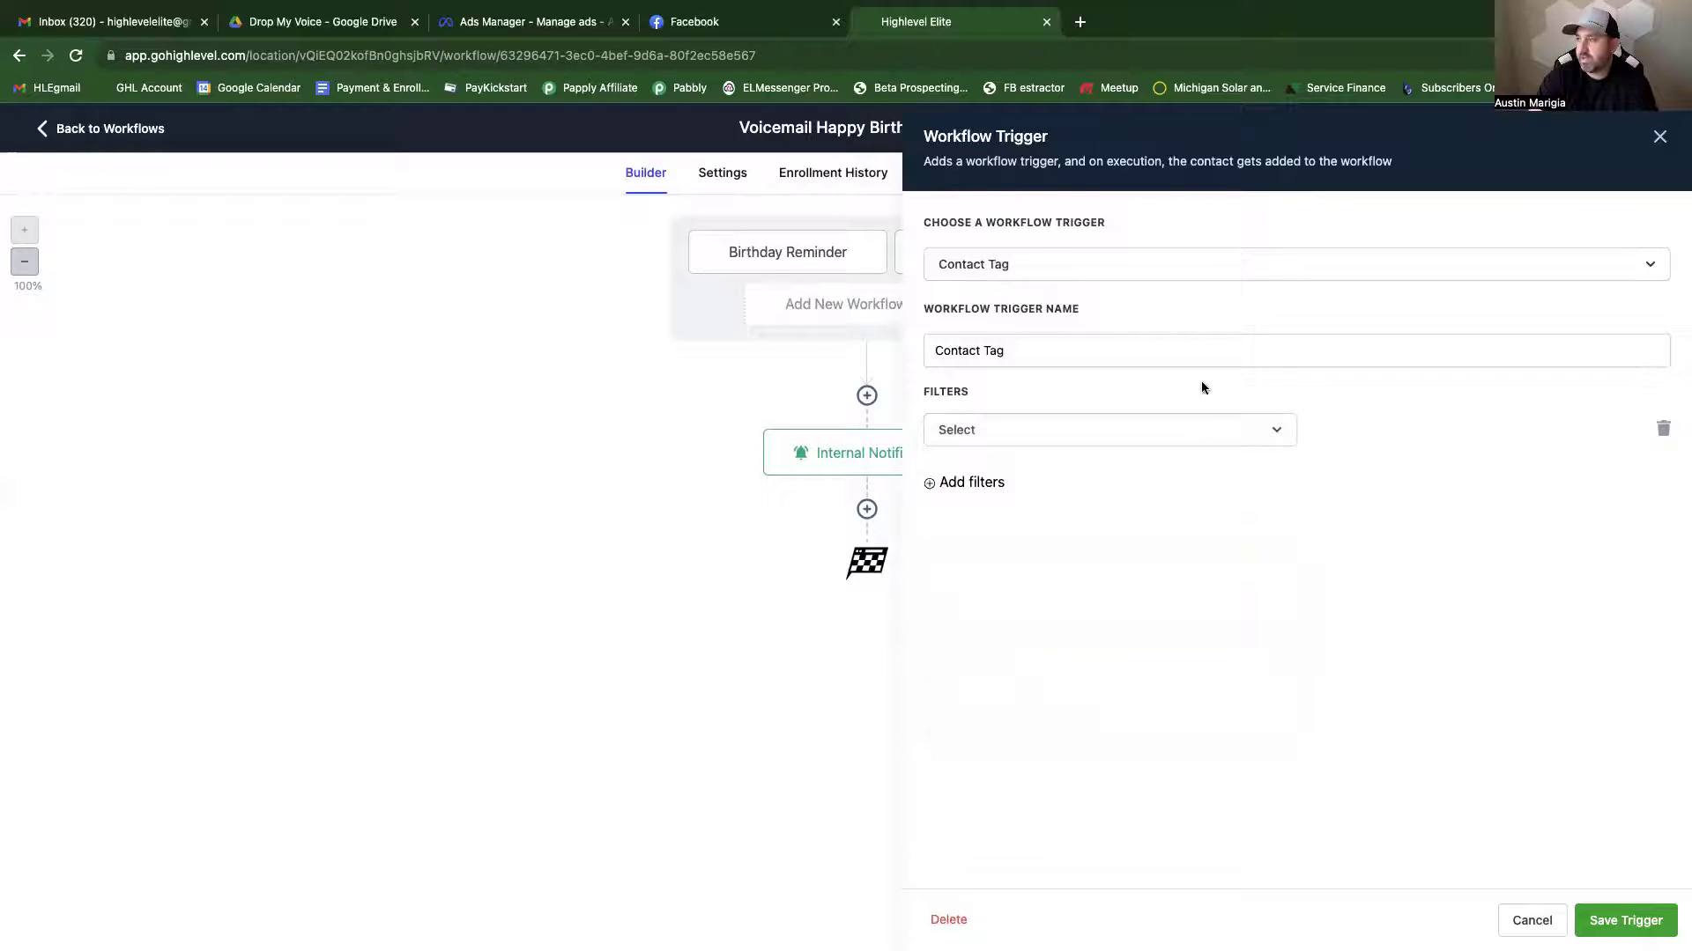
{"action": "left_click", "coordinate": [1512, 919]}
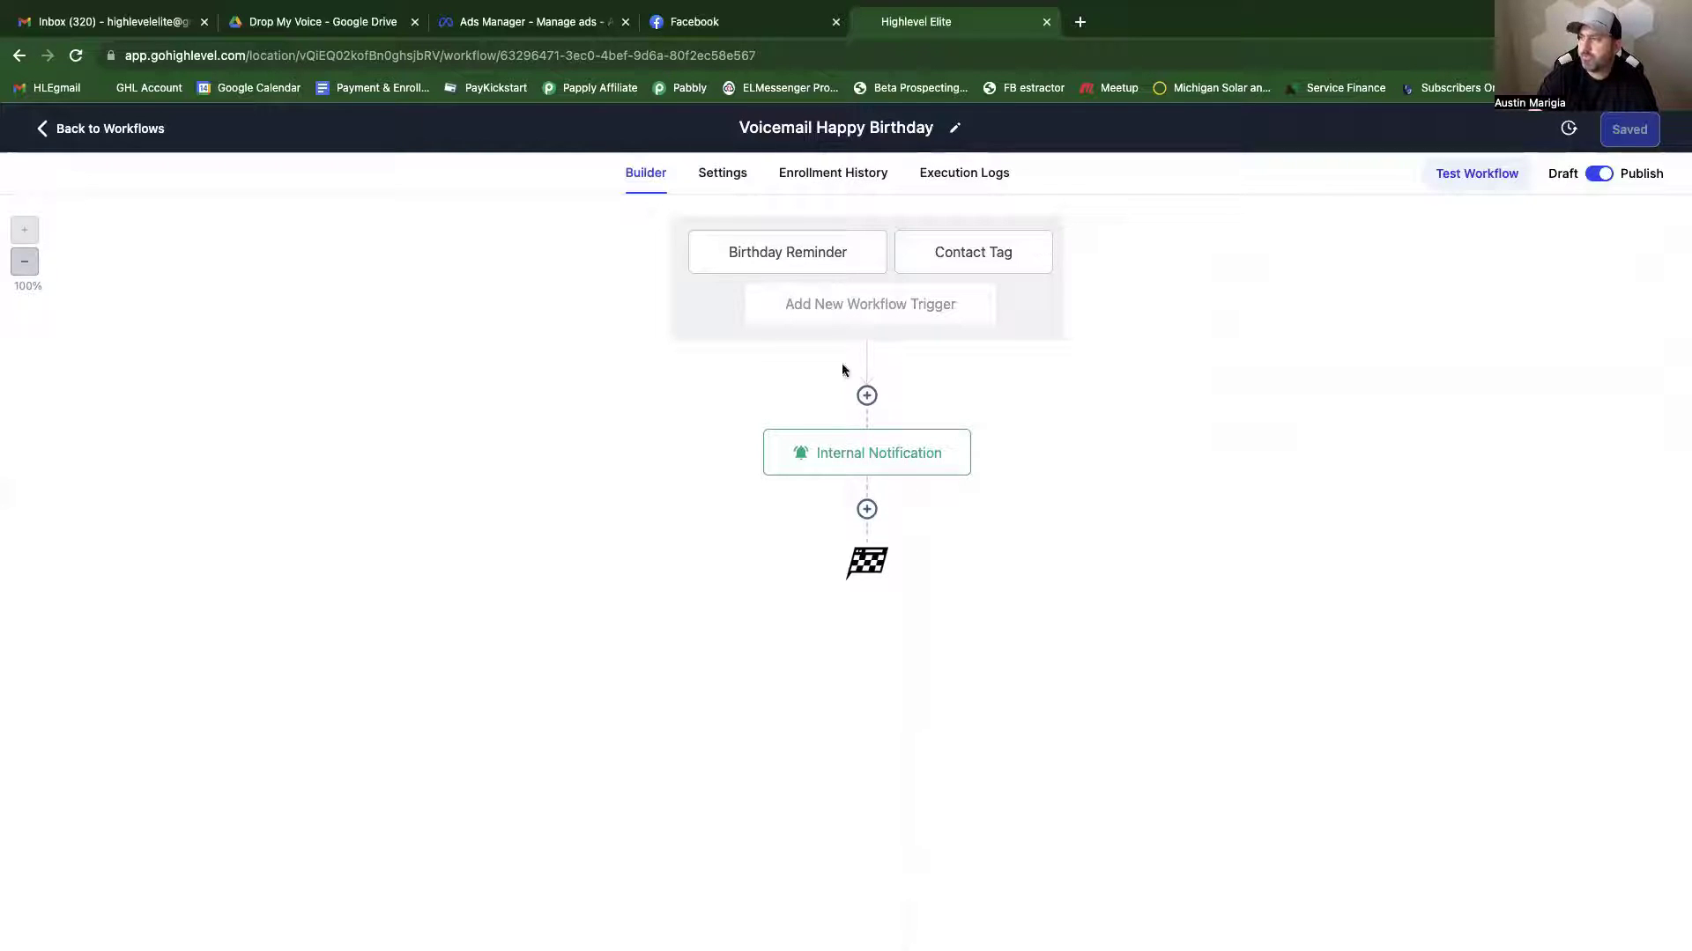
Open the Appointment Reminders workflow and review its Appointment Status trigger and Wait One Day Before action.
{"action": "left_click", "coordinate": [124, 132]}
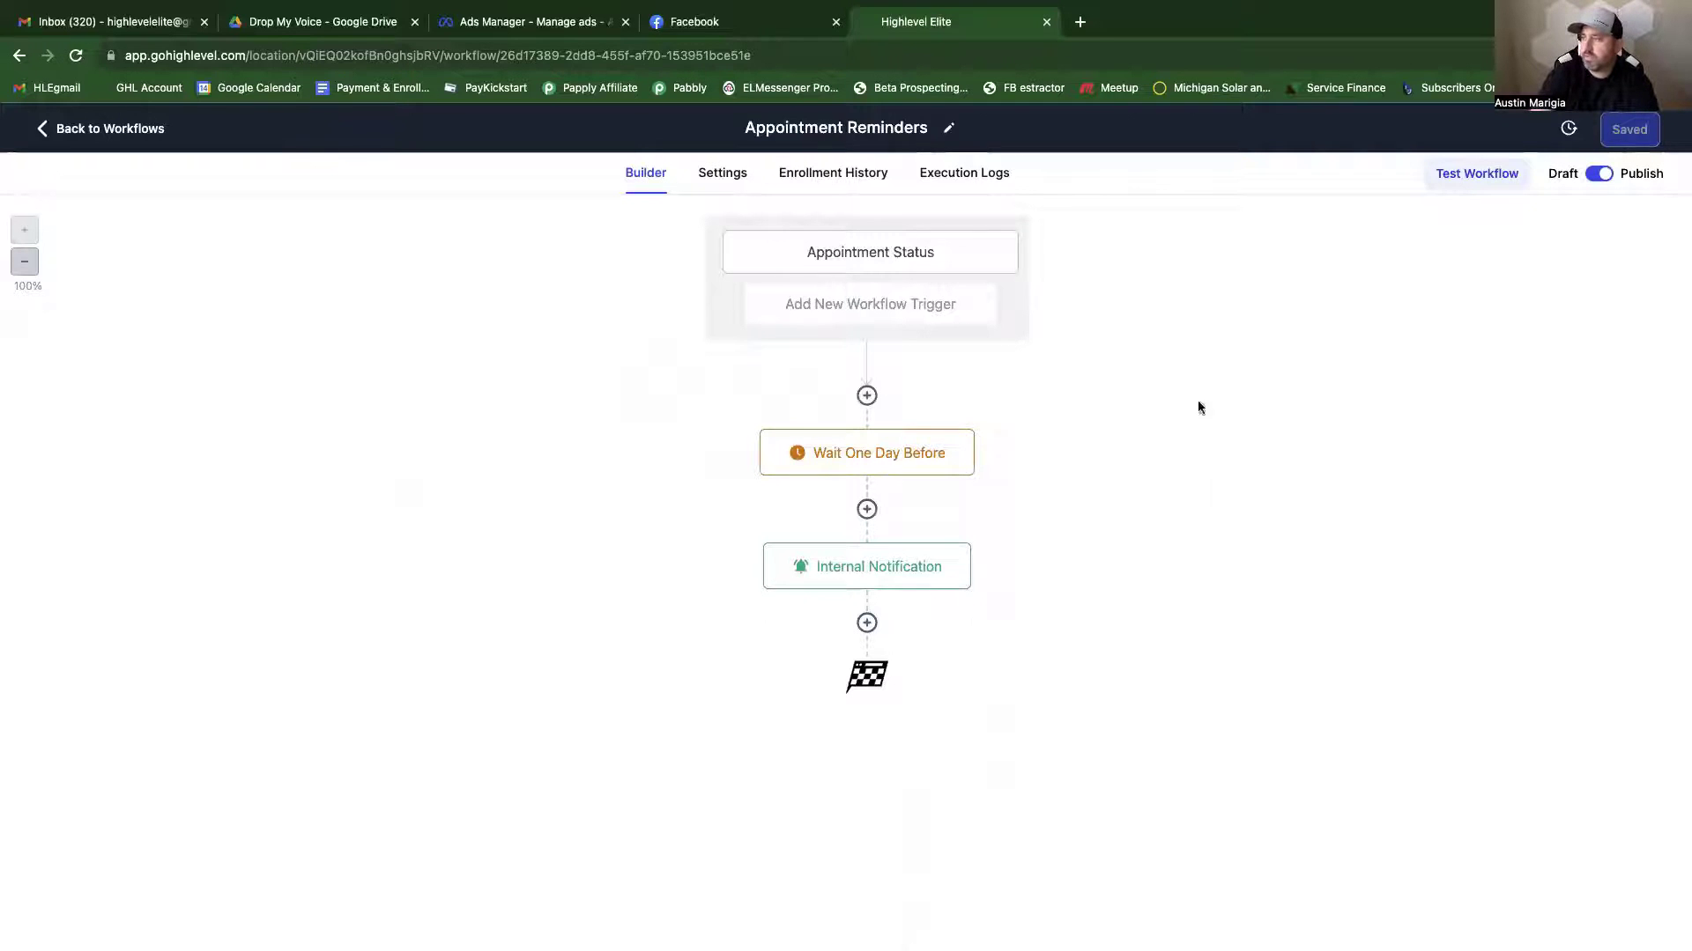
{"action": "left_click", "coordinate": [853, 251]}
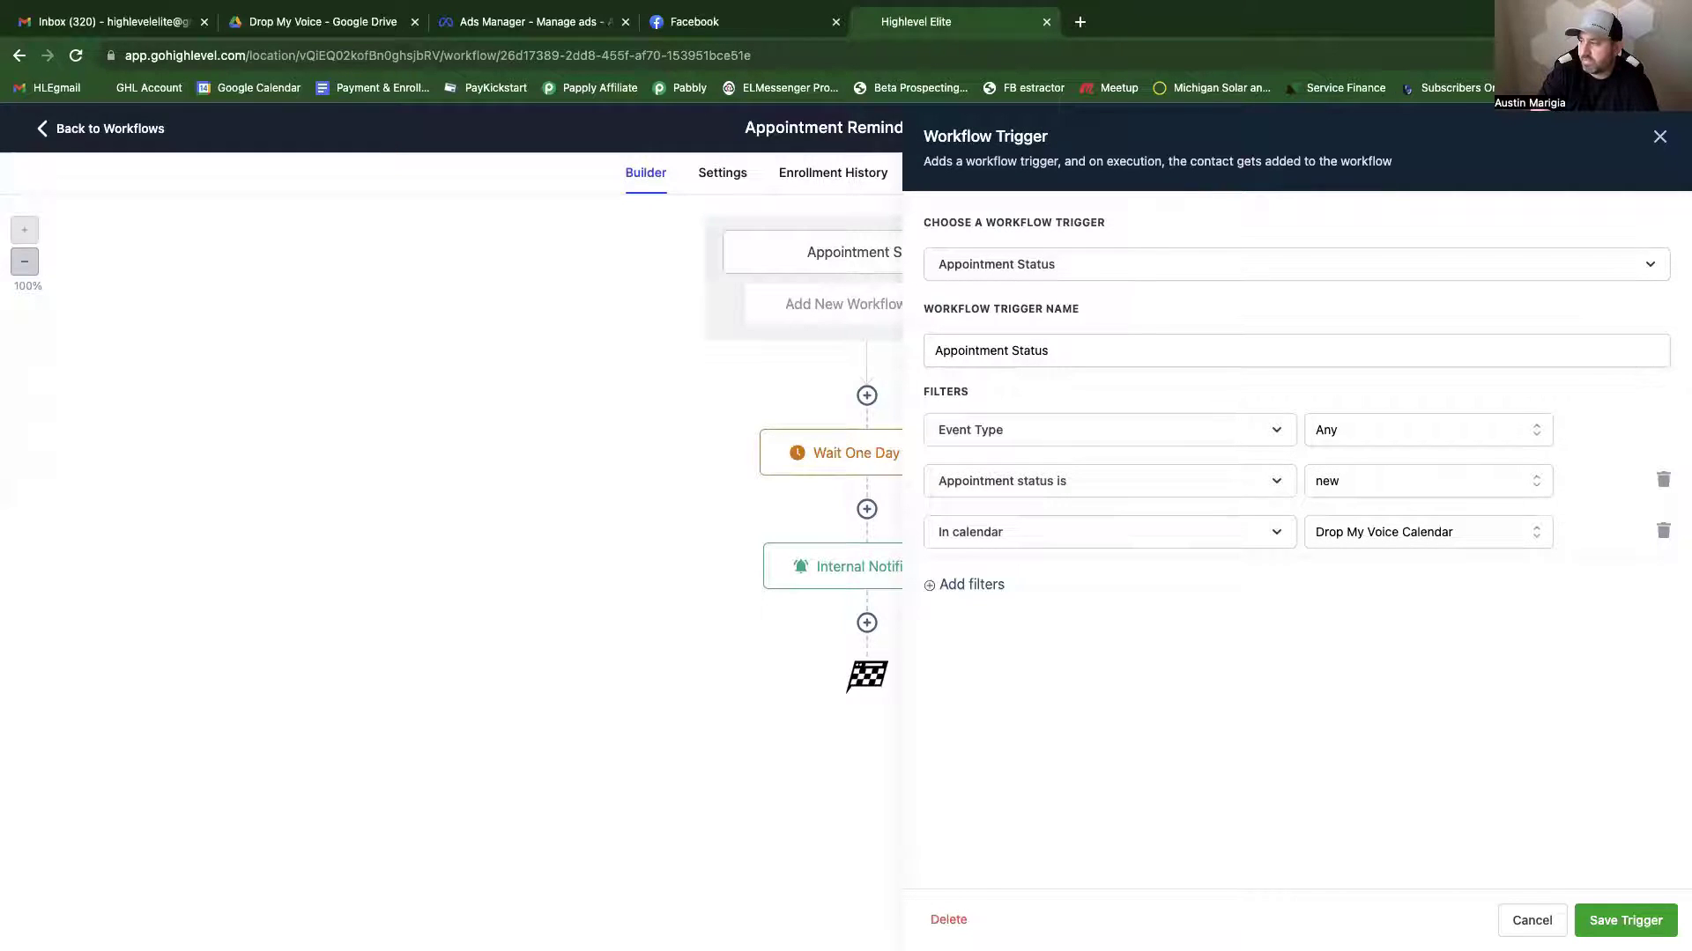
{"action": "left_click", "coordinate": [1532, 919]}
{"action": "left_click", "coordinate": [949, 469]}
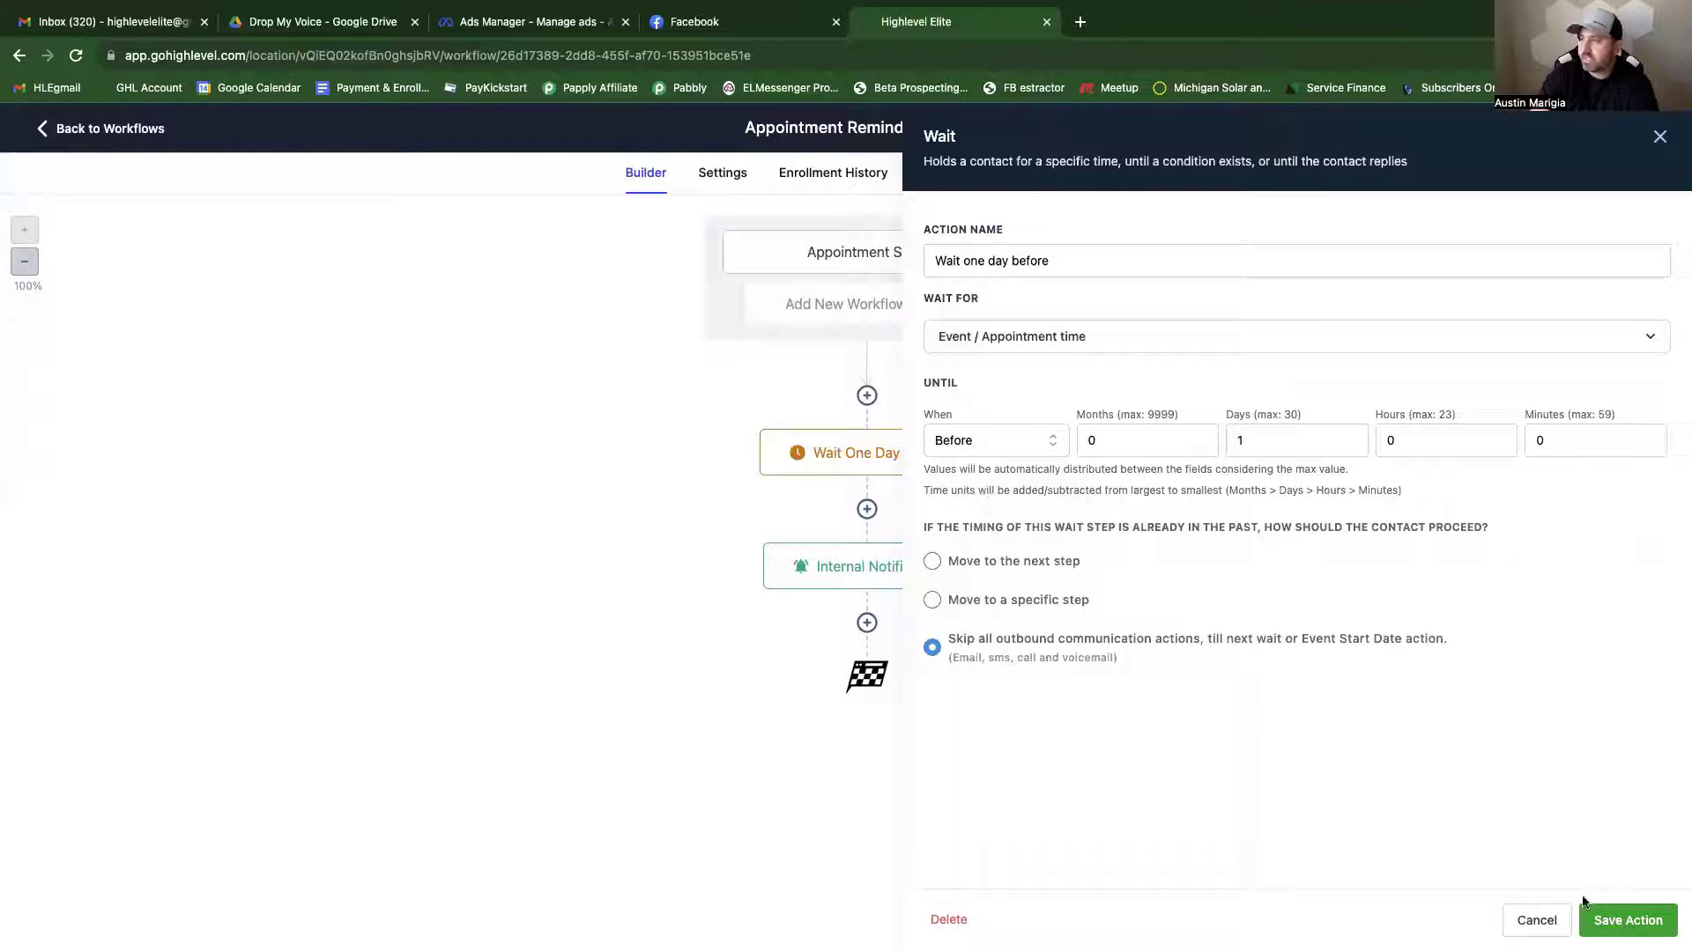
{"action": "left_click", "coordinate": [1514, 920]}
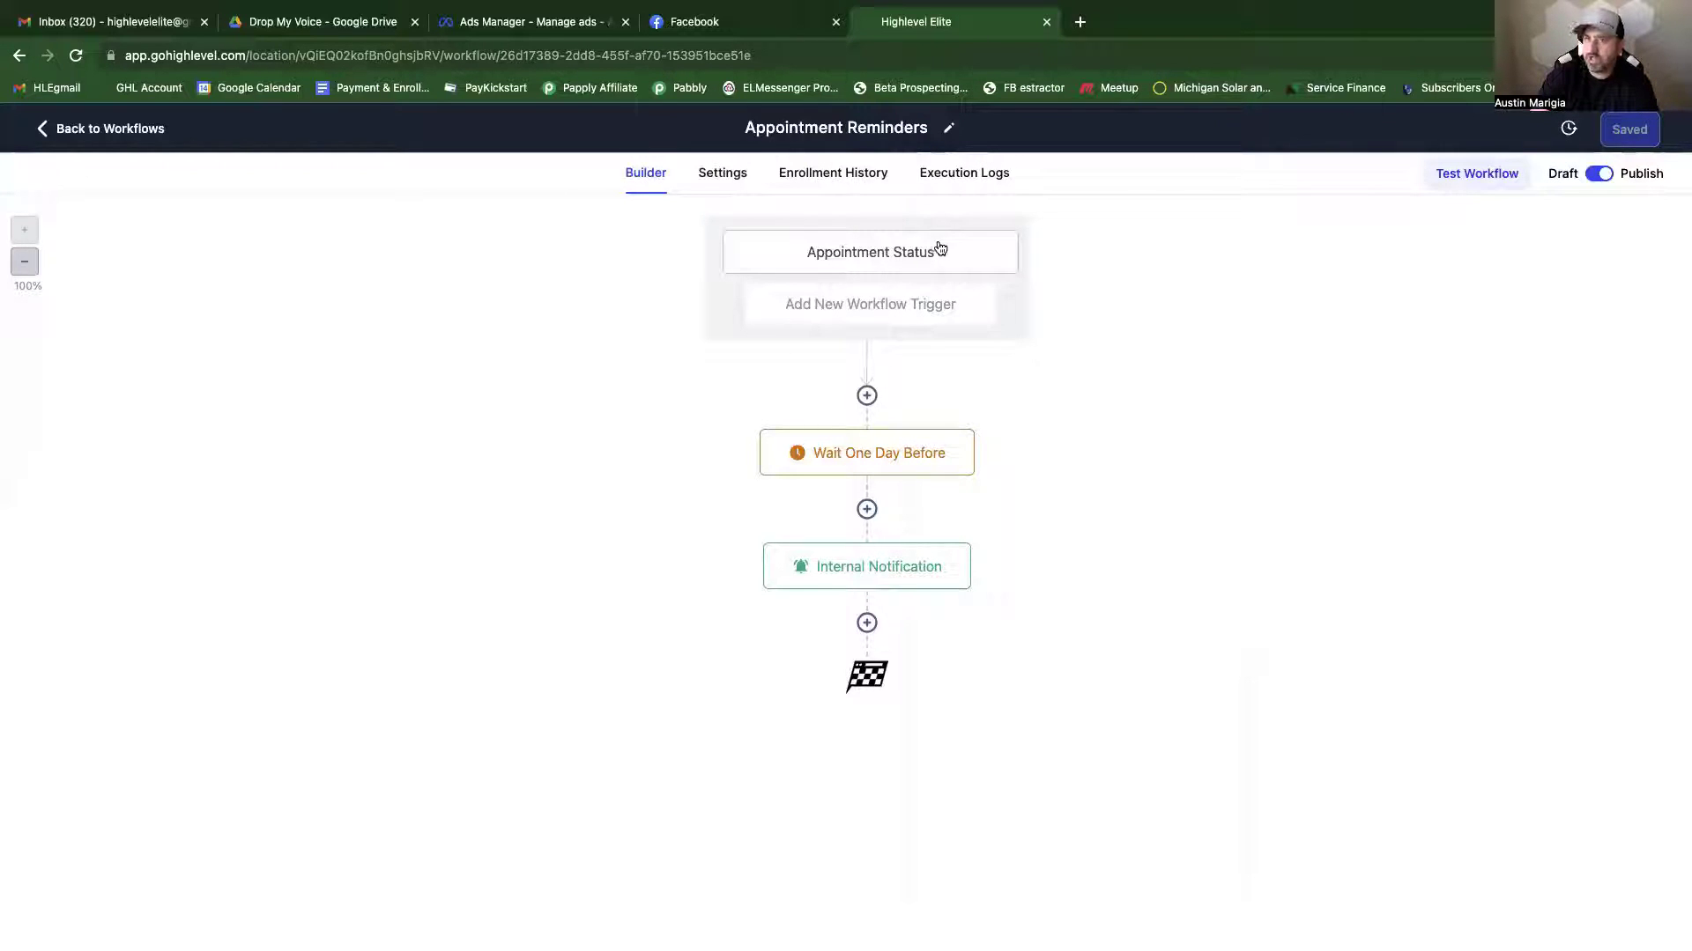
{"action": "left_click", "coordinate": [881, 458]}
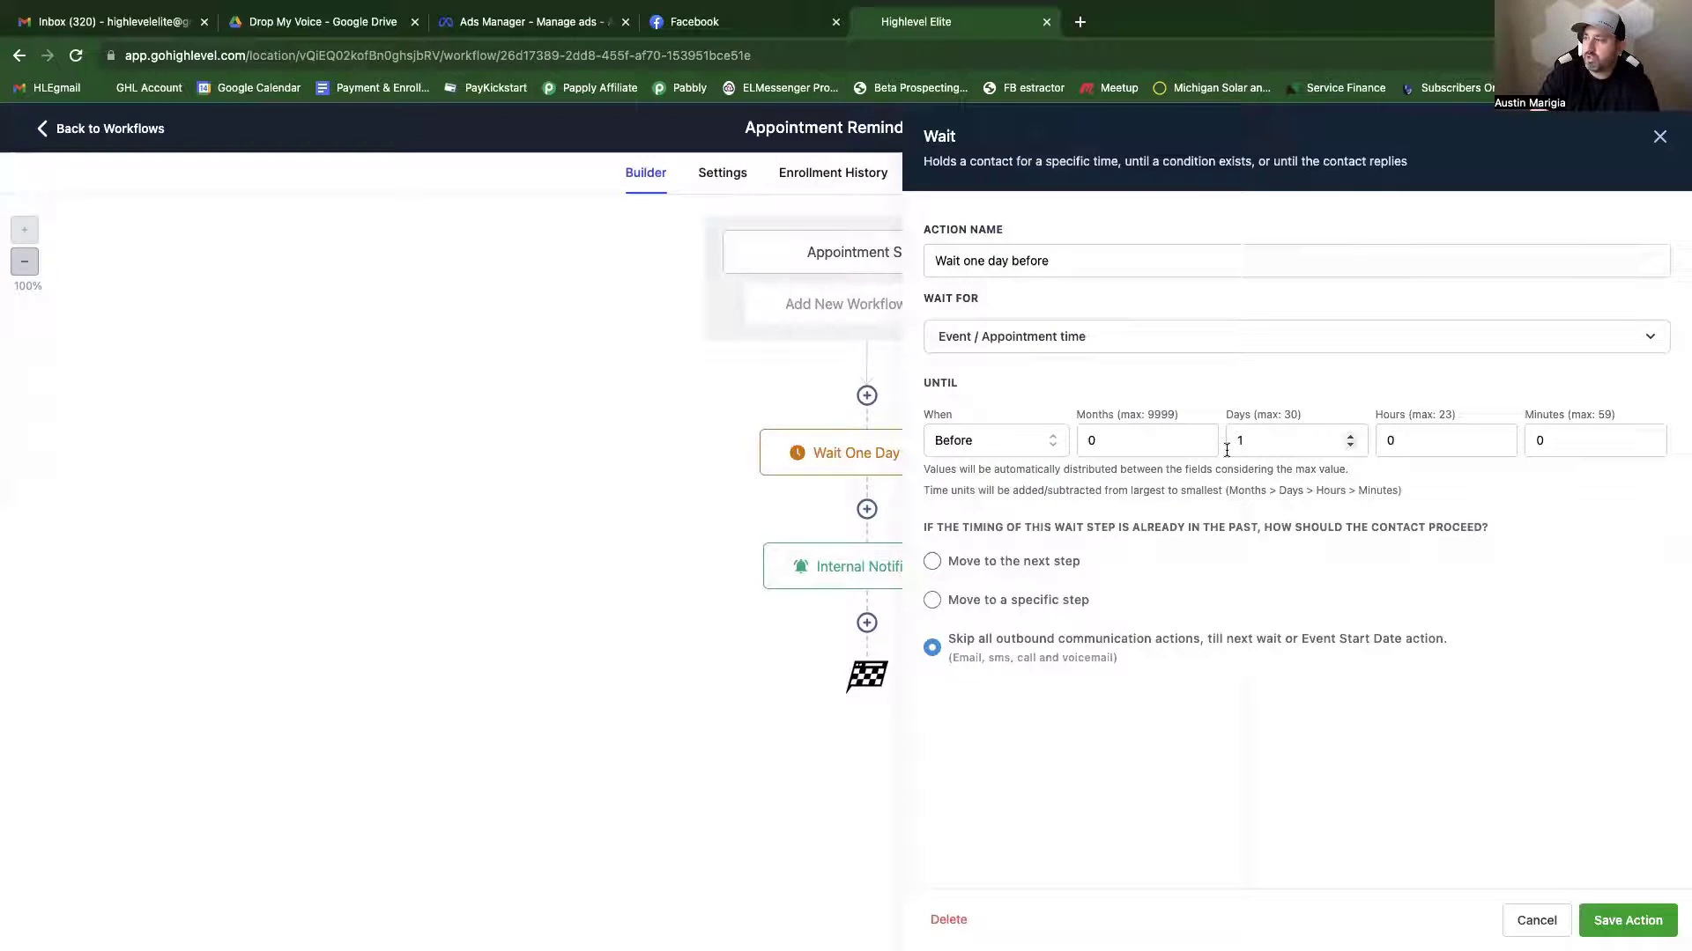
{"action": "left_click", "coordinate": [1517, 919]}
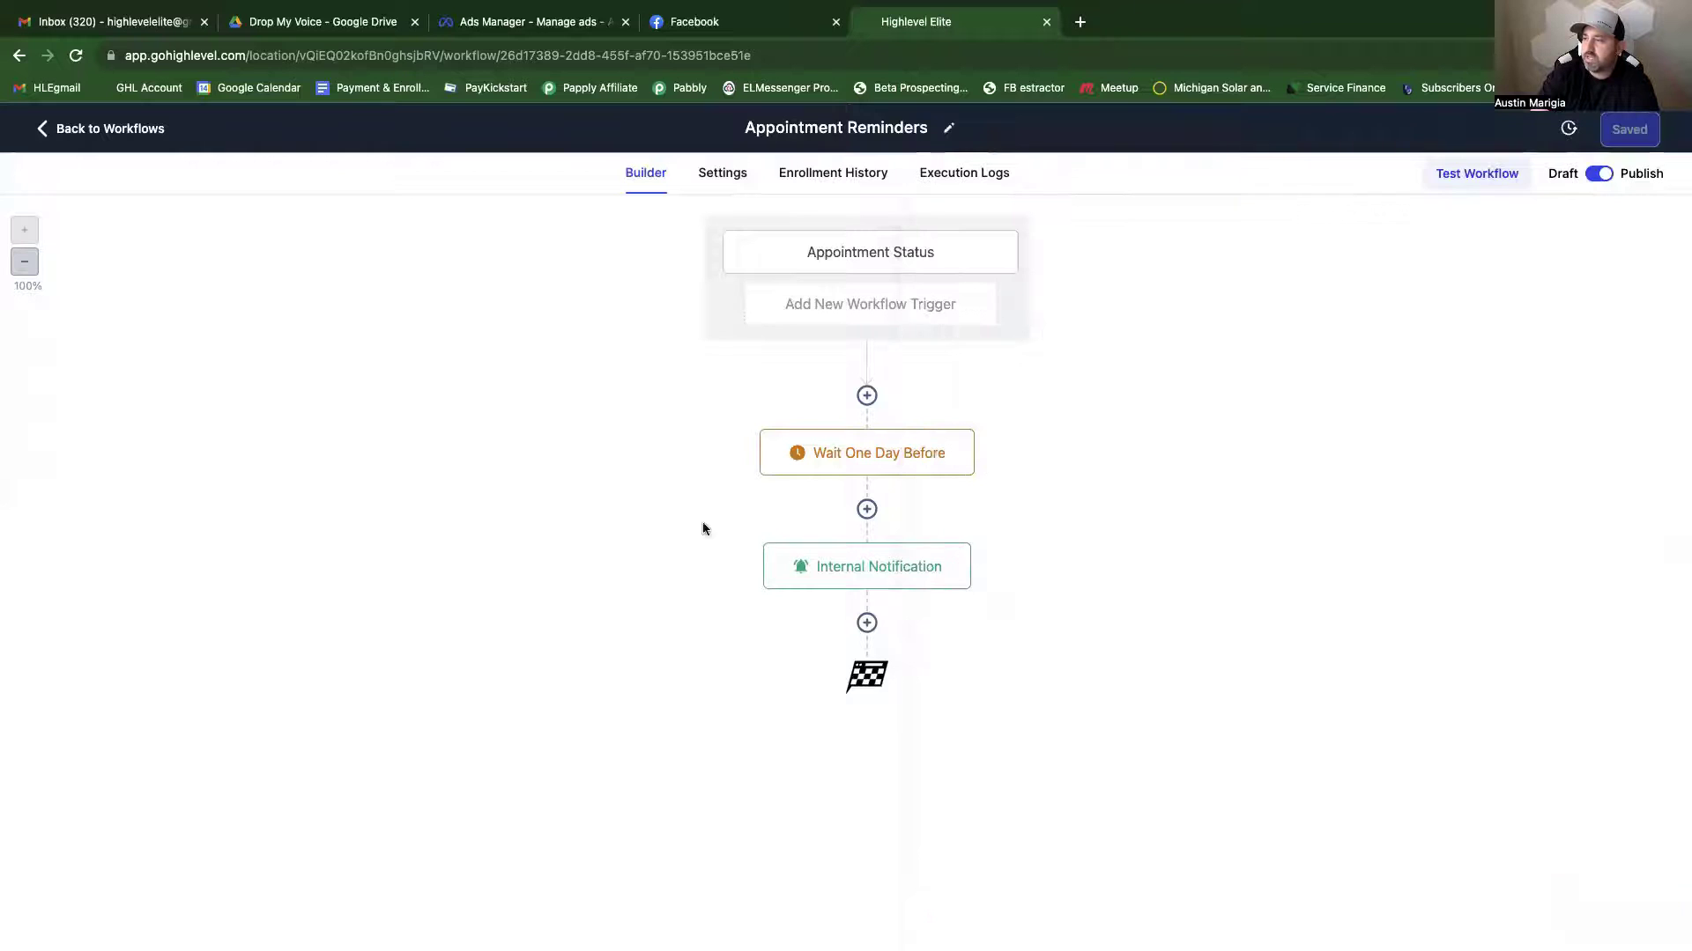
Review the Appointment Reminders workflow's Internal Notification email settings and template, and save the action.
{"action": "left_click", "coordinate": [880, 577]}
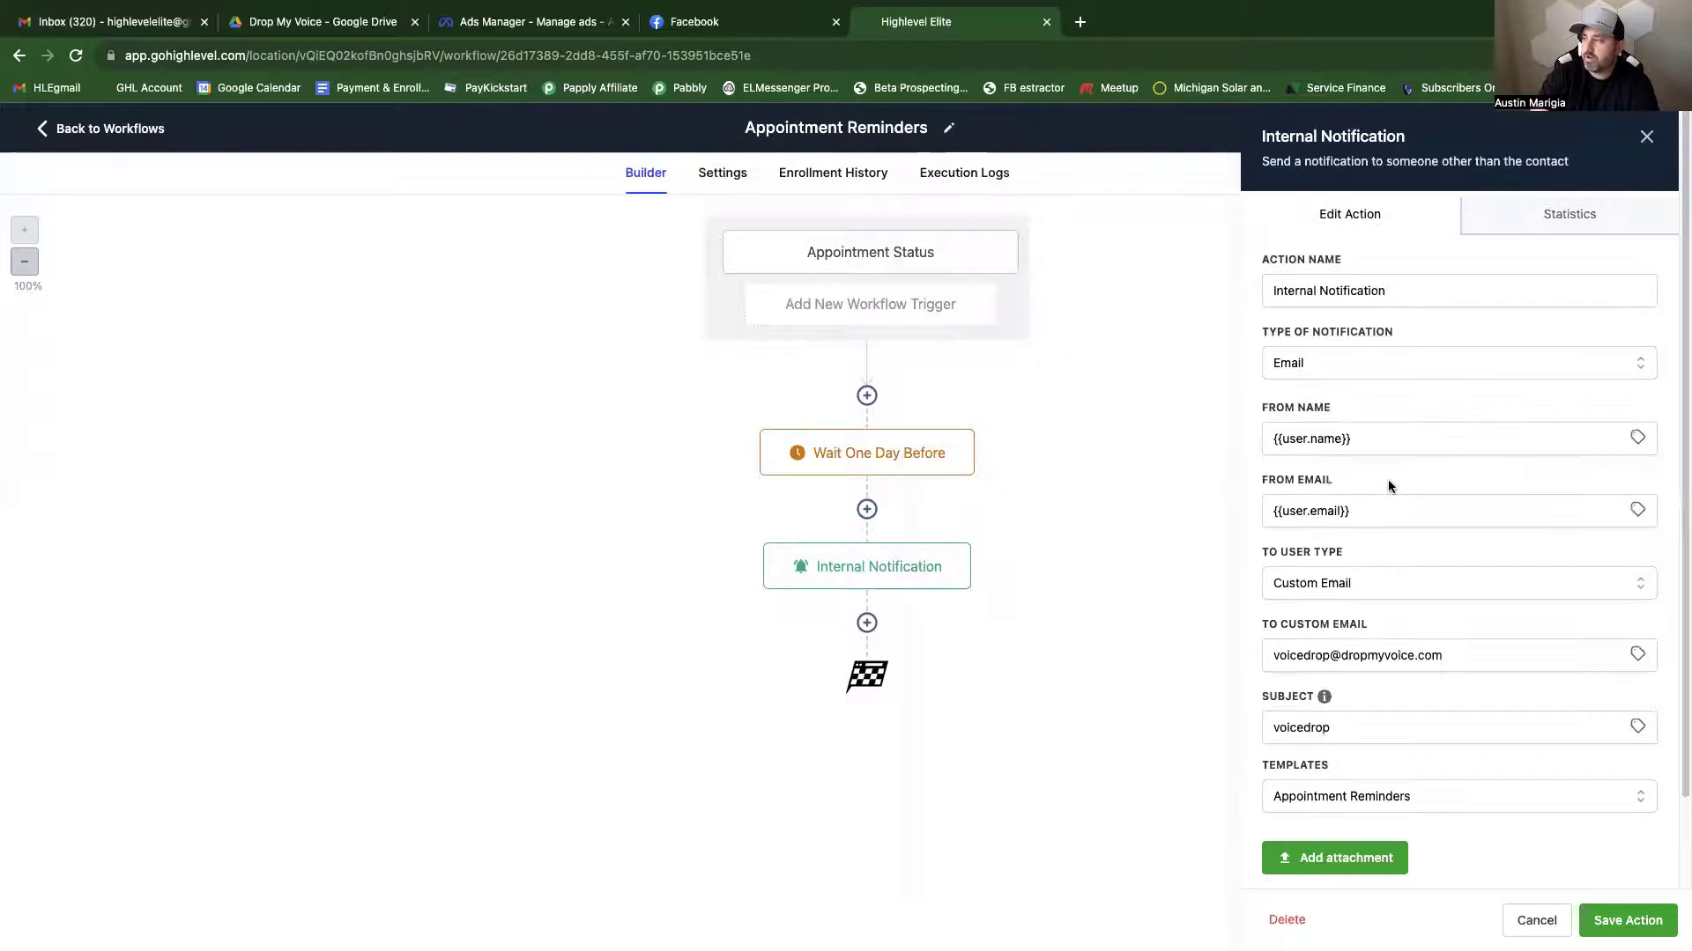
{"action": "scroll", "coordinate": [1301, 710], "scroll_direction": "down", "scroll_amount": 2}
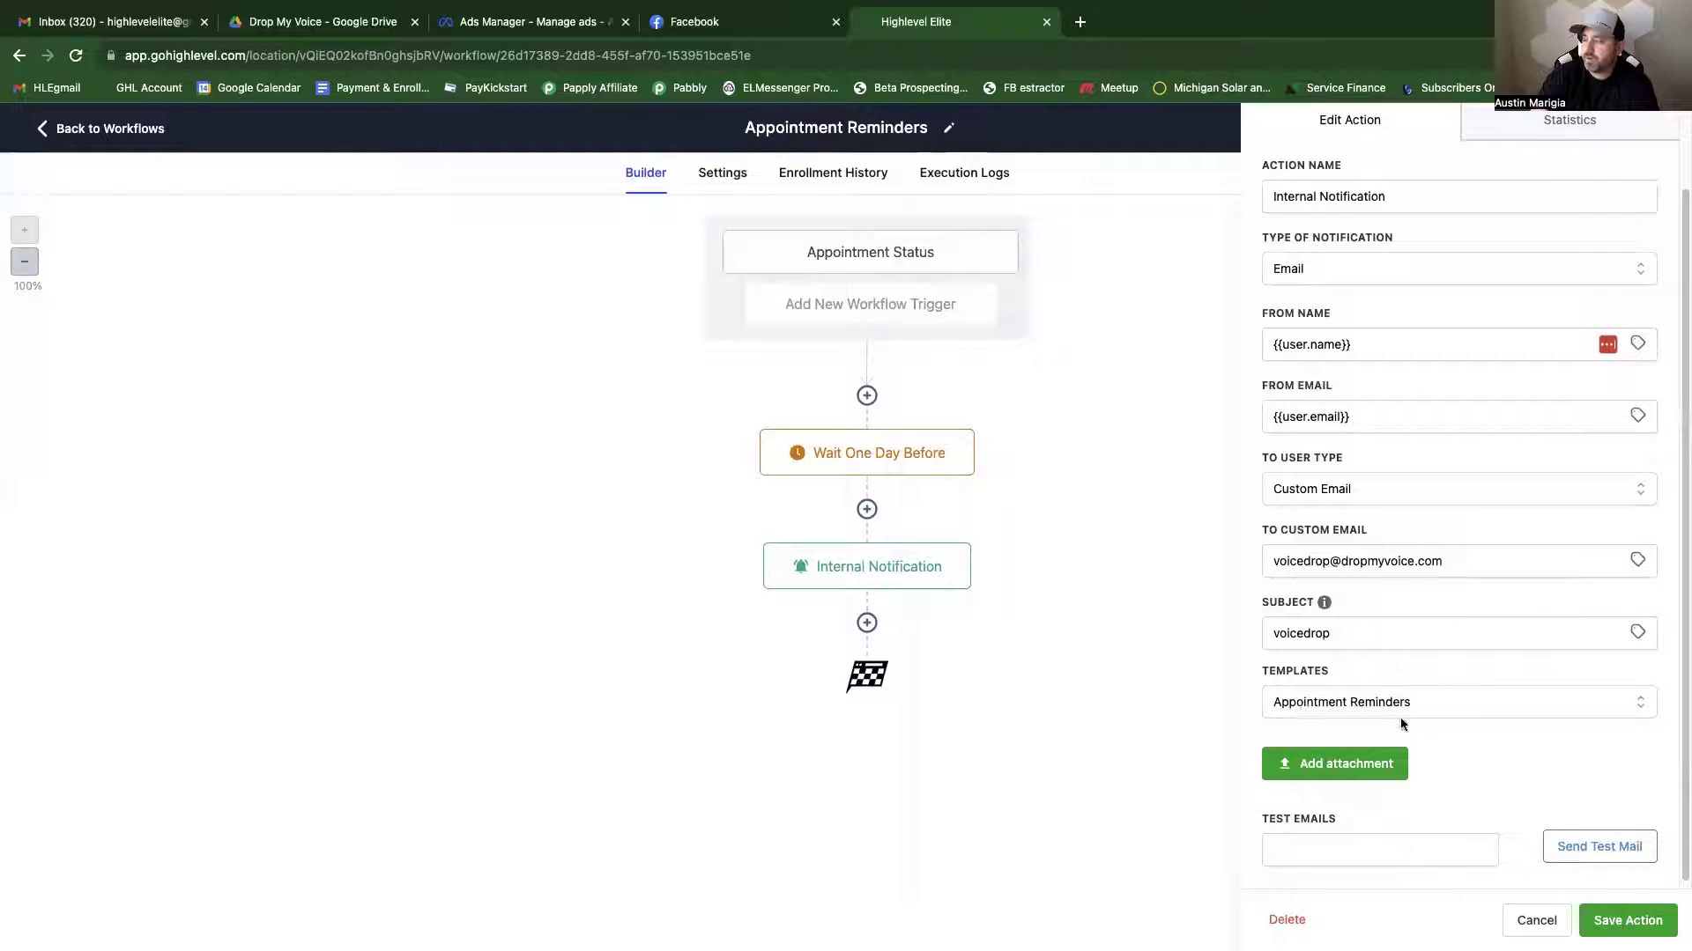
{"action": "left_click", "coordinate": [1627, 919]}
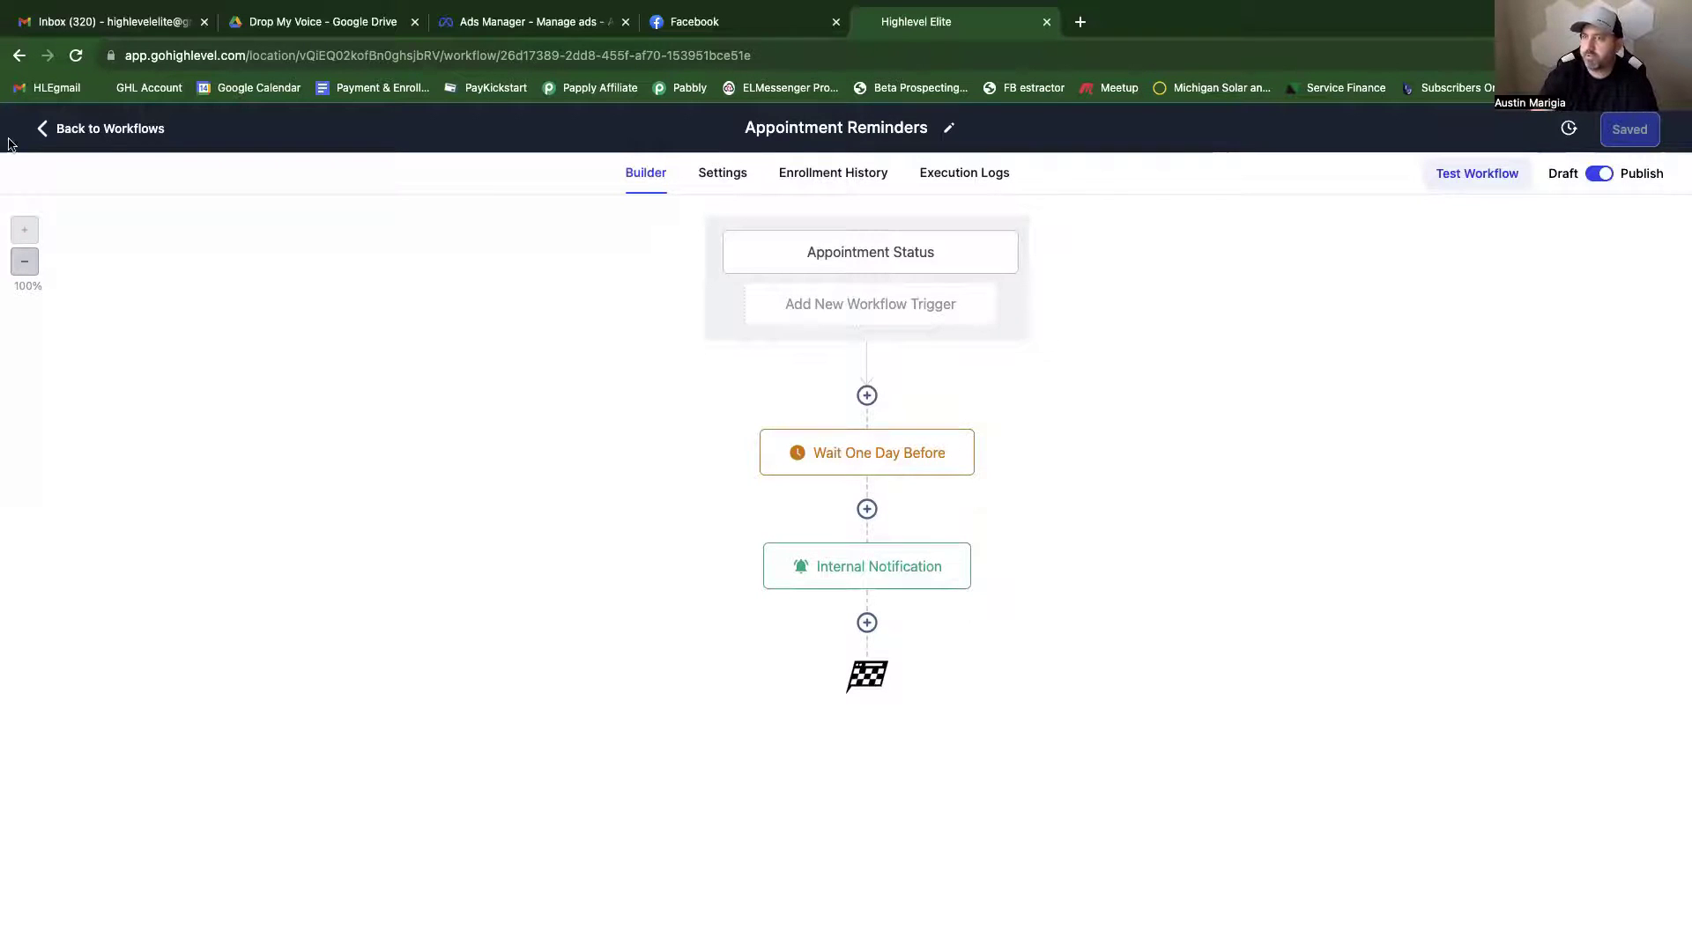
Leave the Appointment Reminders workflow and open the second contact's record at the Custom Voice Drop Text field.
{"action": "left_click", "coordinate": [107, 133]}
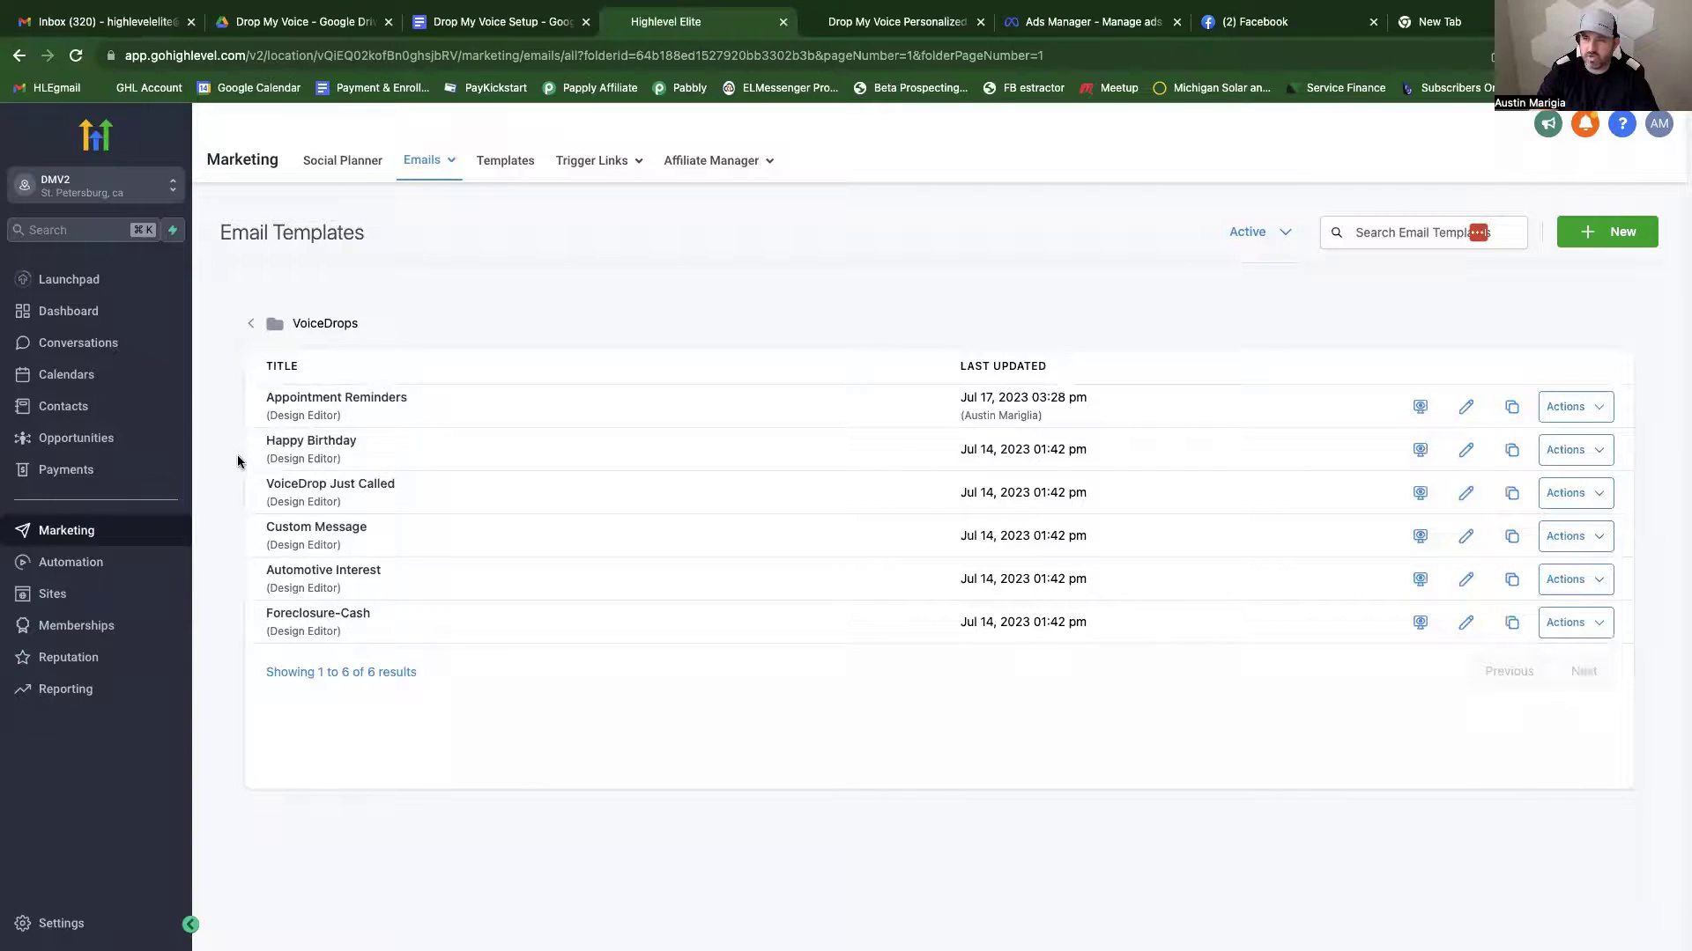
{"action": "left_click", "coordinate": [101, 418]}
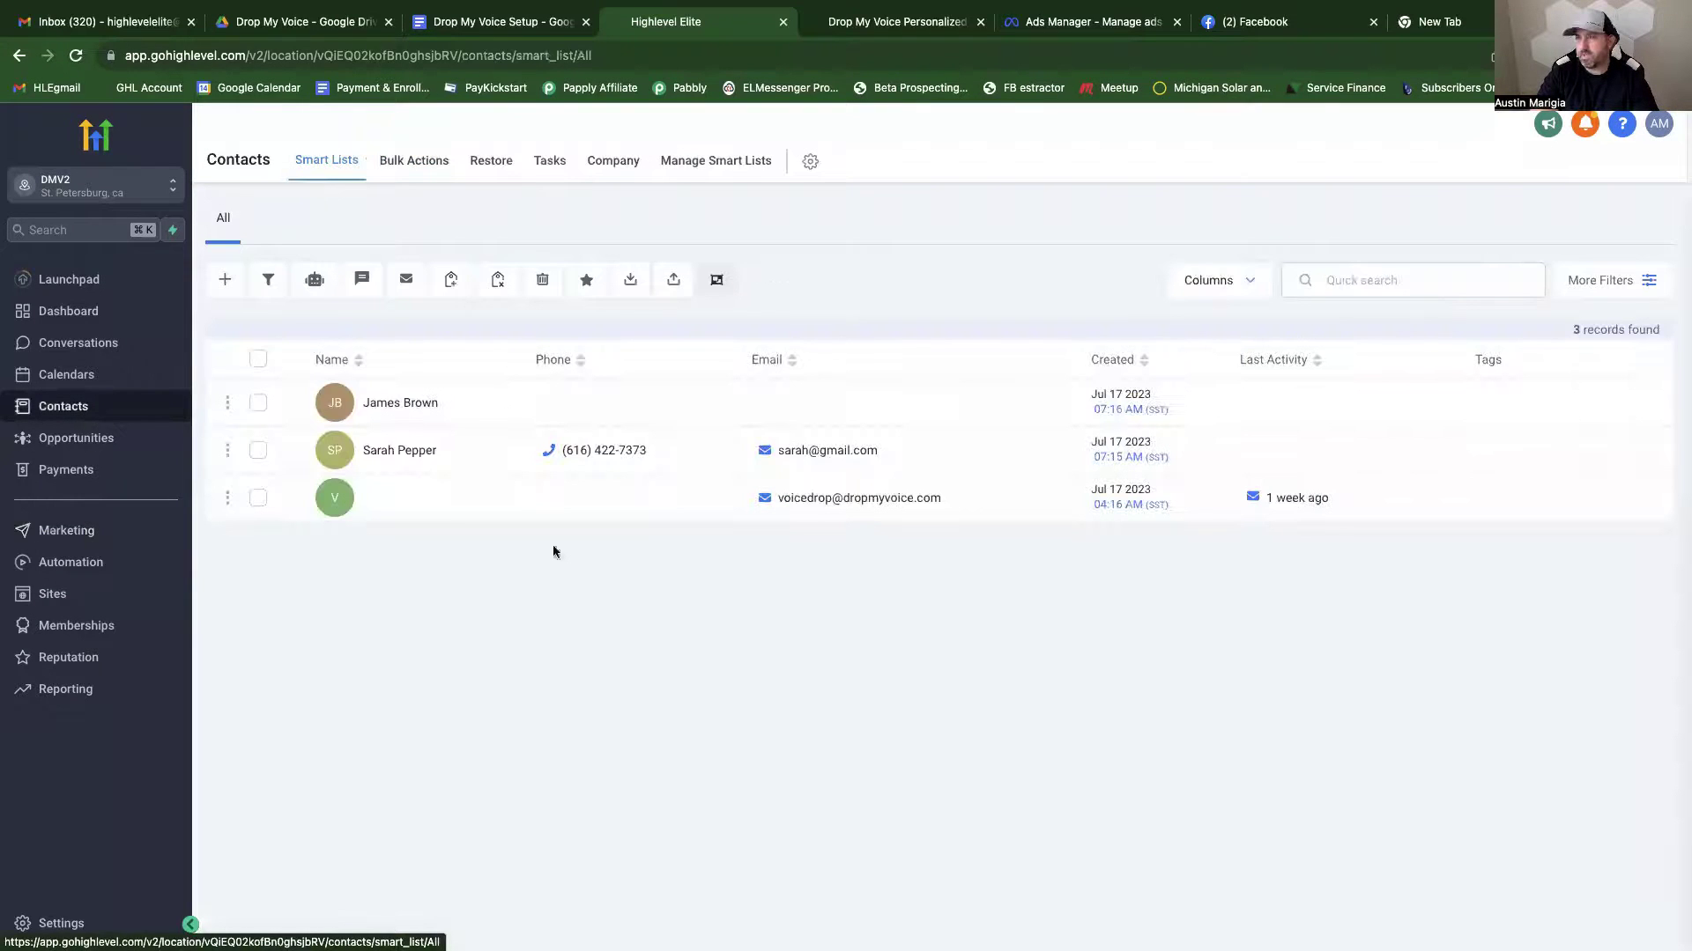
{"action": "left_click", "coordinate": [401, 451]}
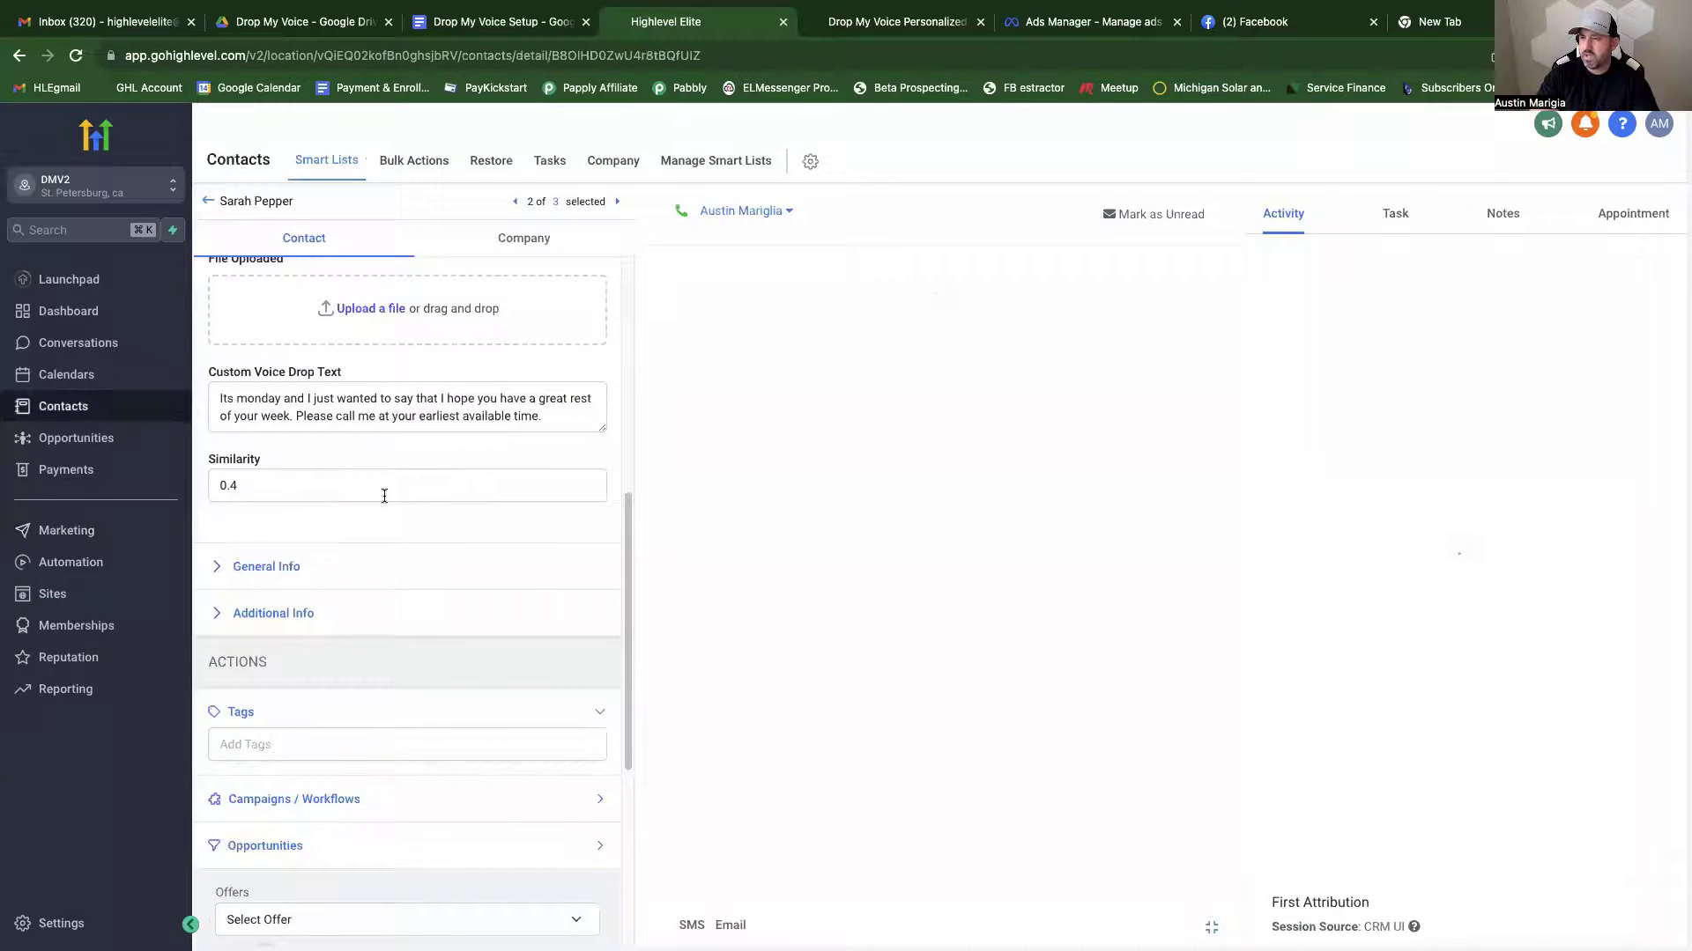
{"action": "scroll", "coordinate": [384, 496], "scroll_direction": "down", "scroll_amount": 3}
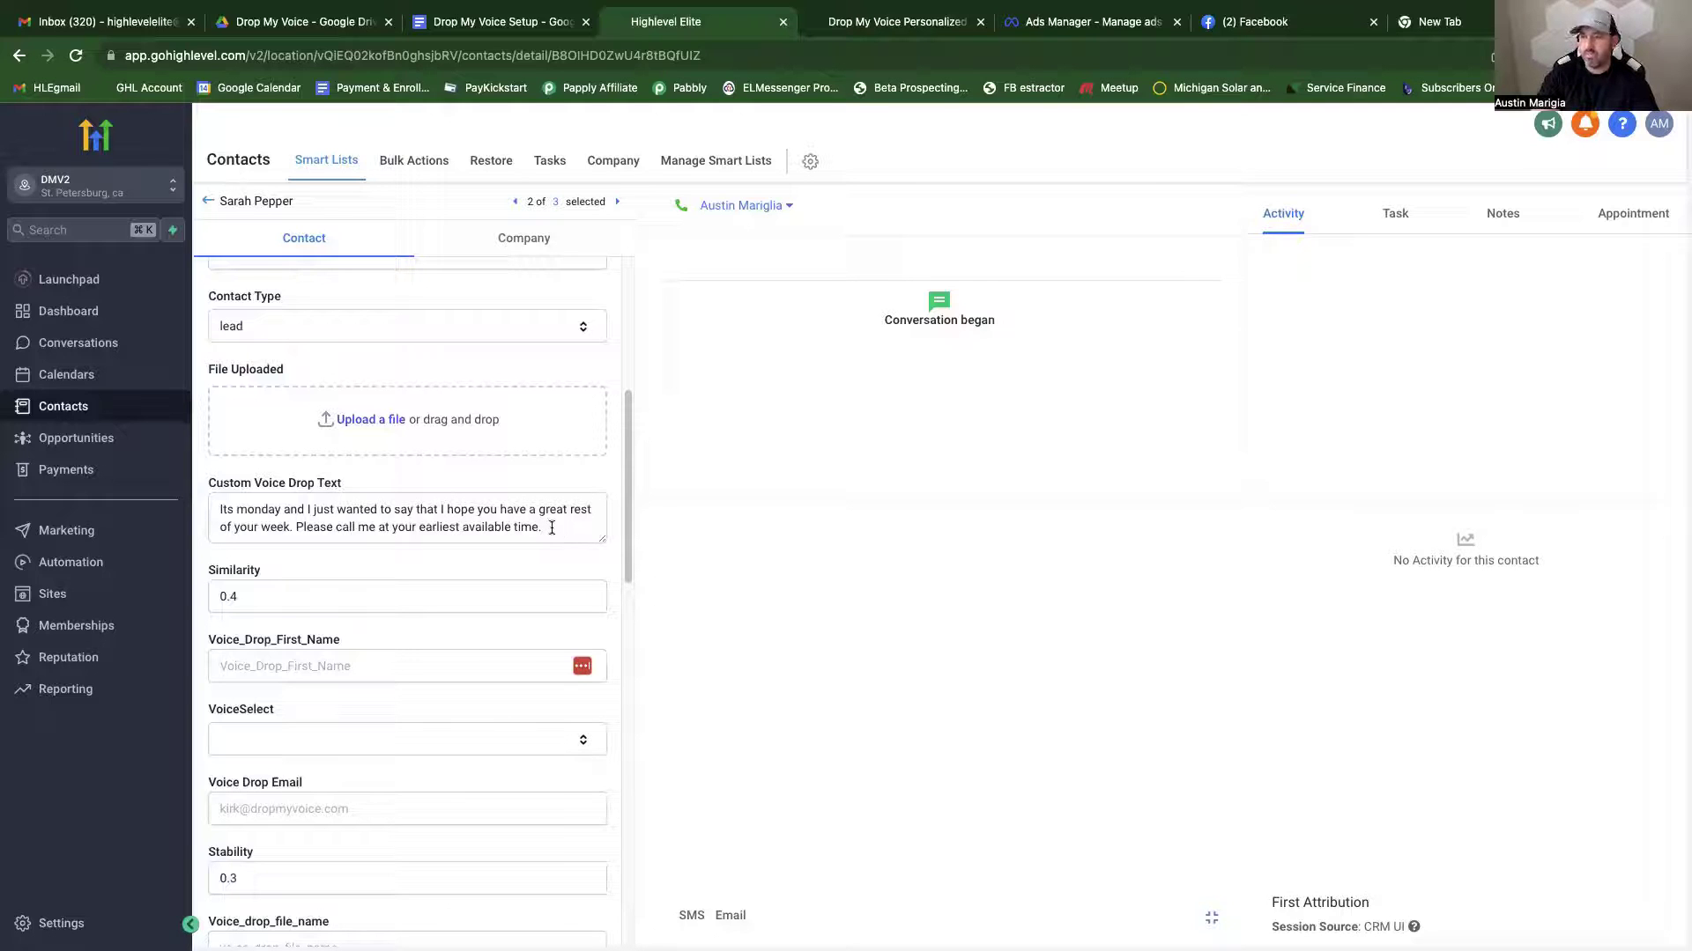
Replace the contact's Custom Voice Drop Text with "Its monday and we are having a huge blow out sale.".
{"action": "left_click_drag", "start_coordinate": [561, 531], "coordinate": [204, 513]}
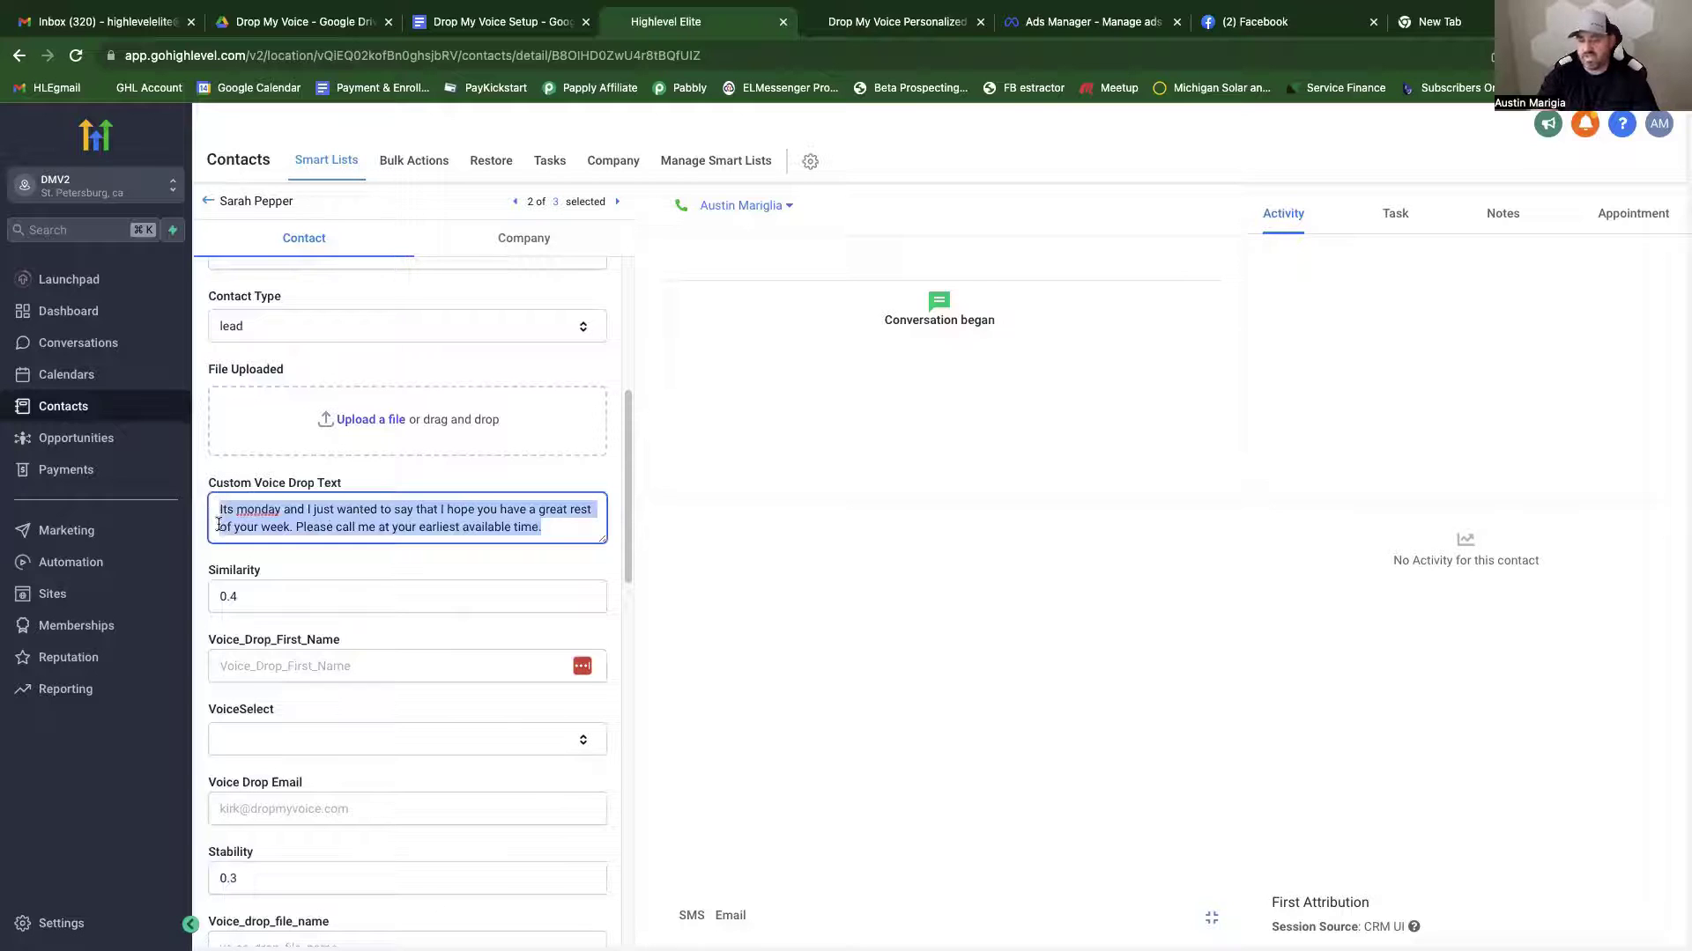
{"action": "type", "text": "ITs monday and we are having a huge blow out sale"}
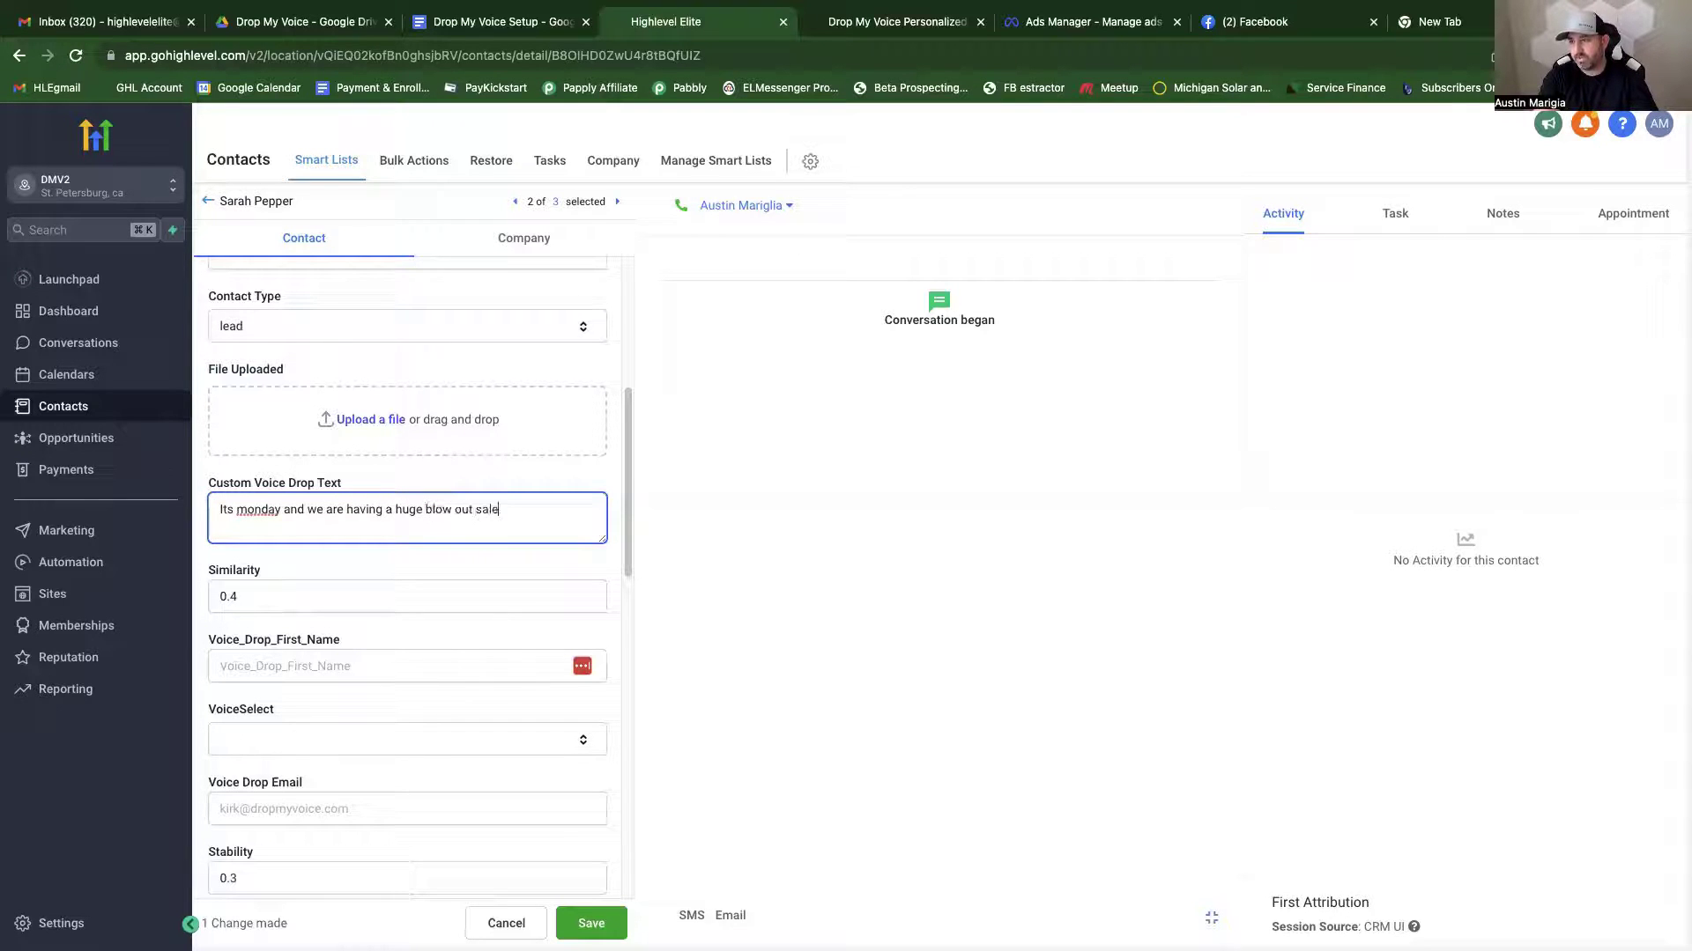
{"action": "type", "text": ". You m"}
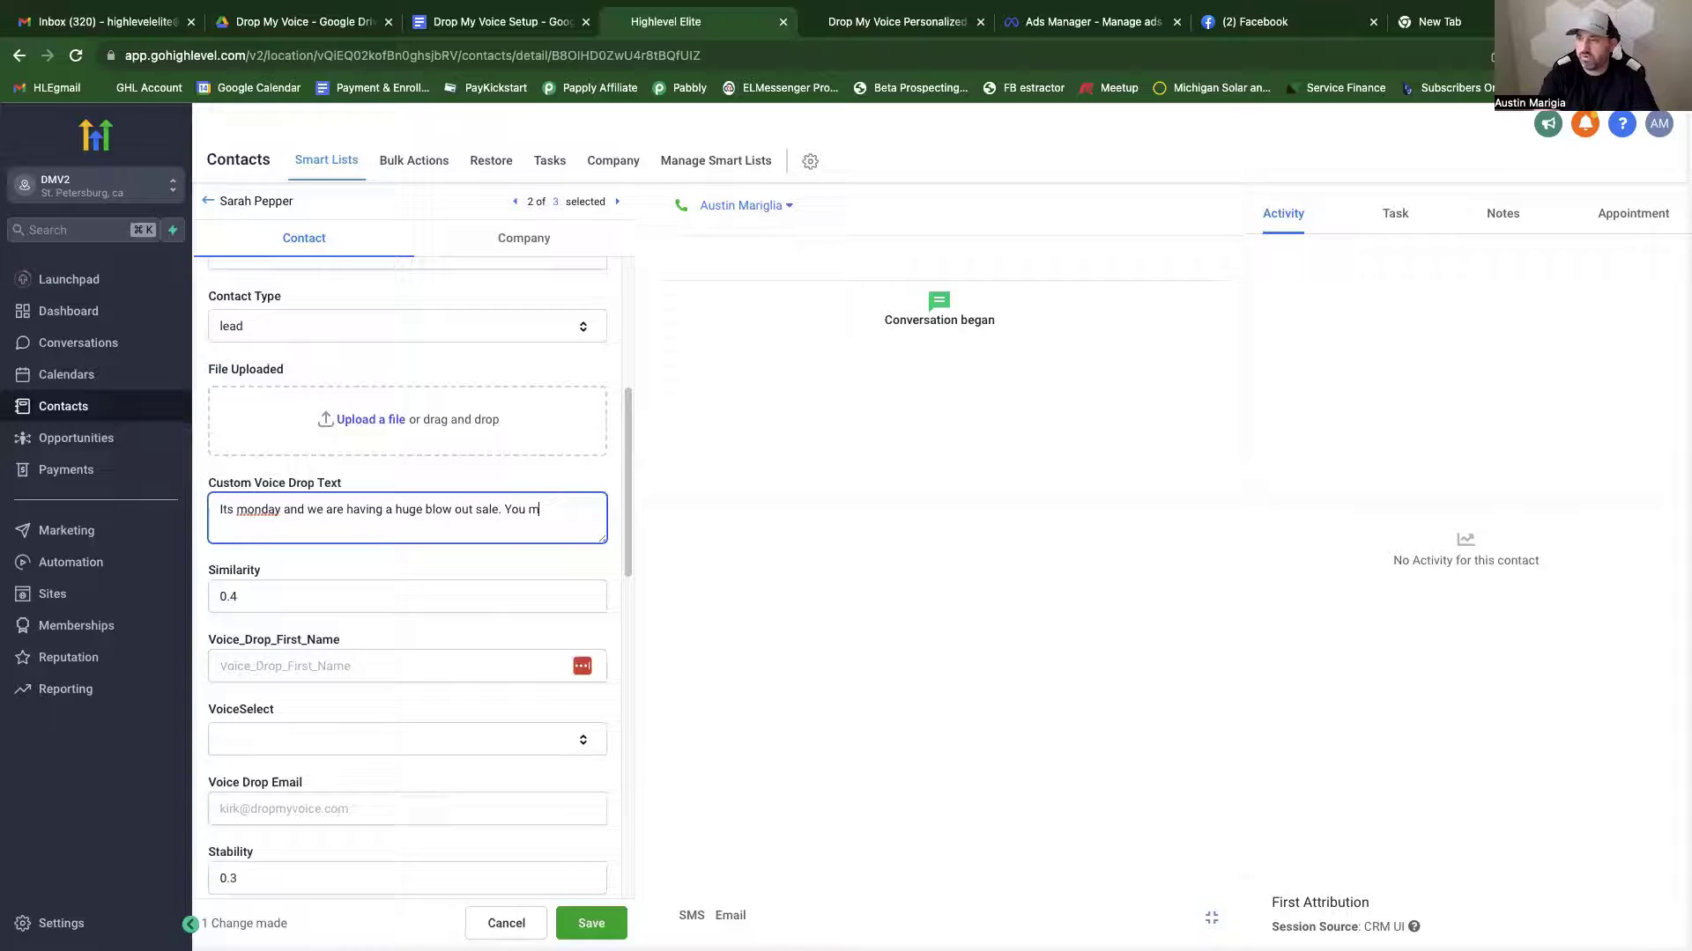
{"action": "type", "text": " made it"}
{"action": "key", "text": "alt+BackSpace"}
{"action": "key", "text": "alt+BackSpace"}
{"action": "key", "text": "alt+BackSpace"}
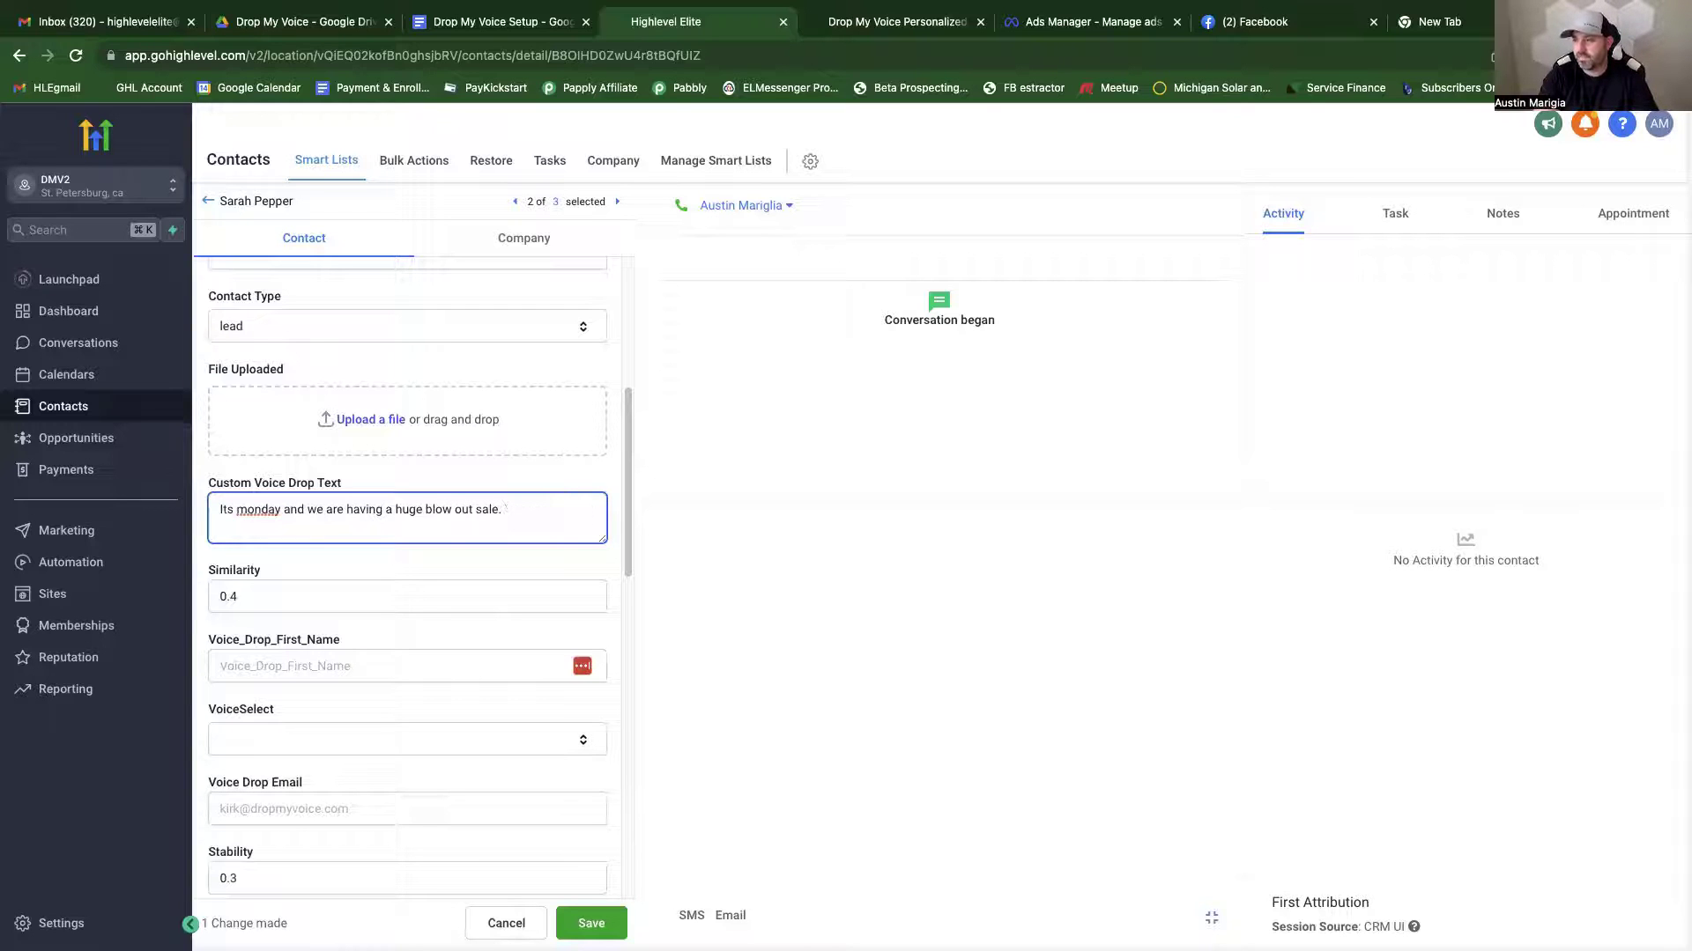
Continue the message with "You opted in to recieve updates and I just wanted to make sure you knew specificially. Have a great rest of your day".
{"action": "type", "text": "You opted in to recieve updates and I just wa"}
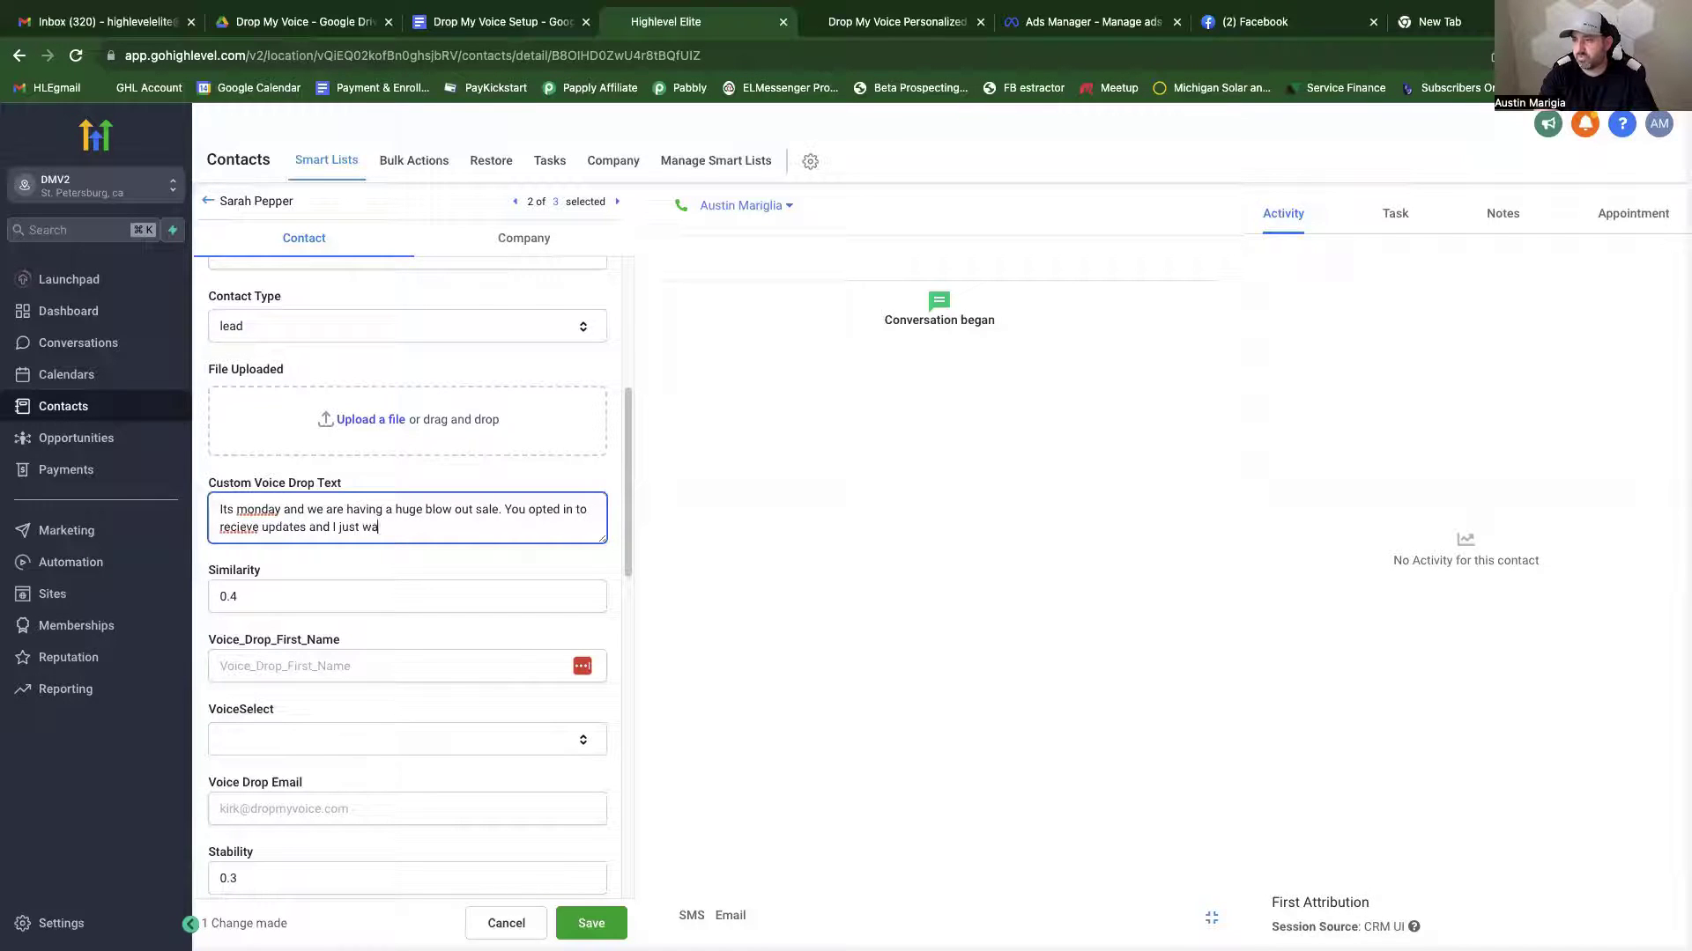
{"action": "type", "text": "nted to make sure you knew spe"}
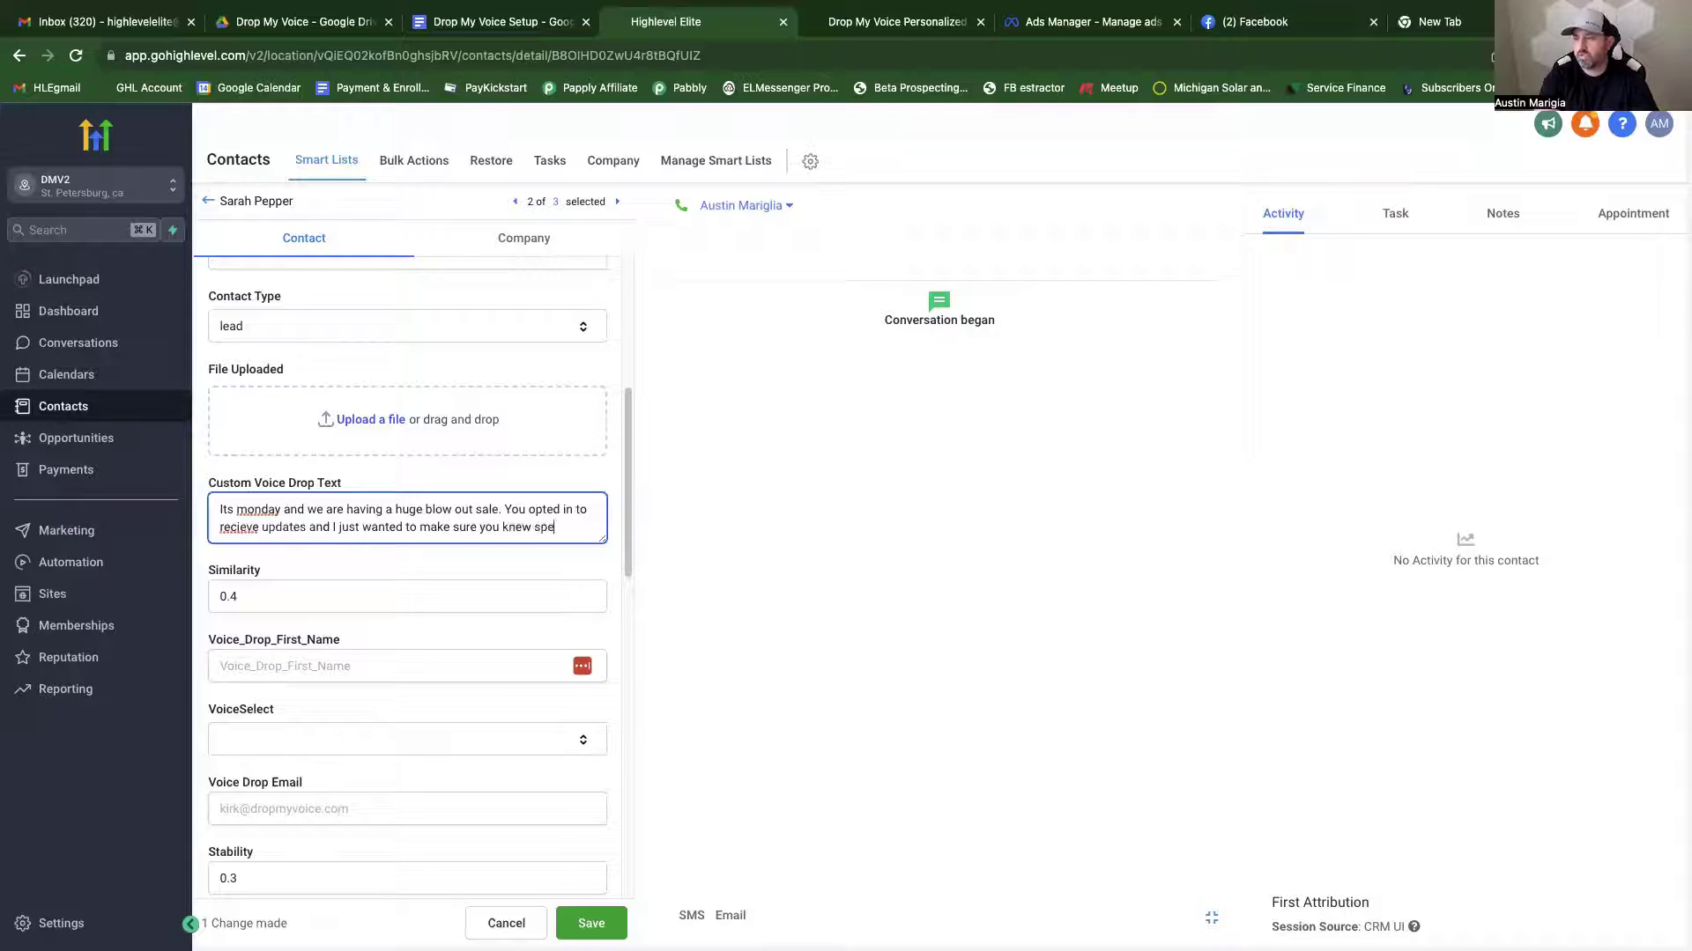
{"action": "type", "text": "cificially. Have a great rest of your d"}
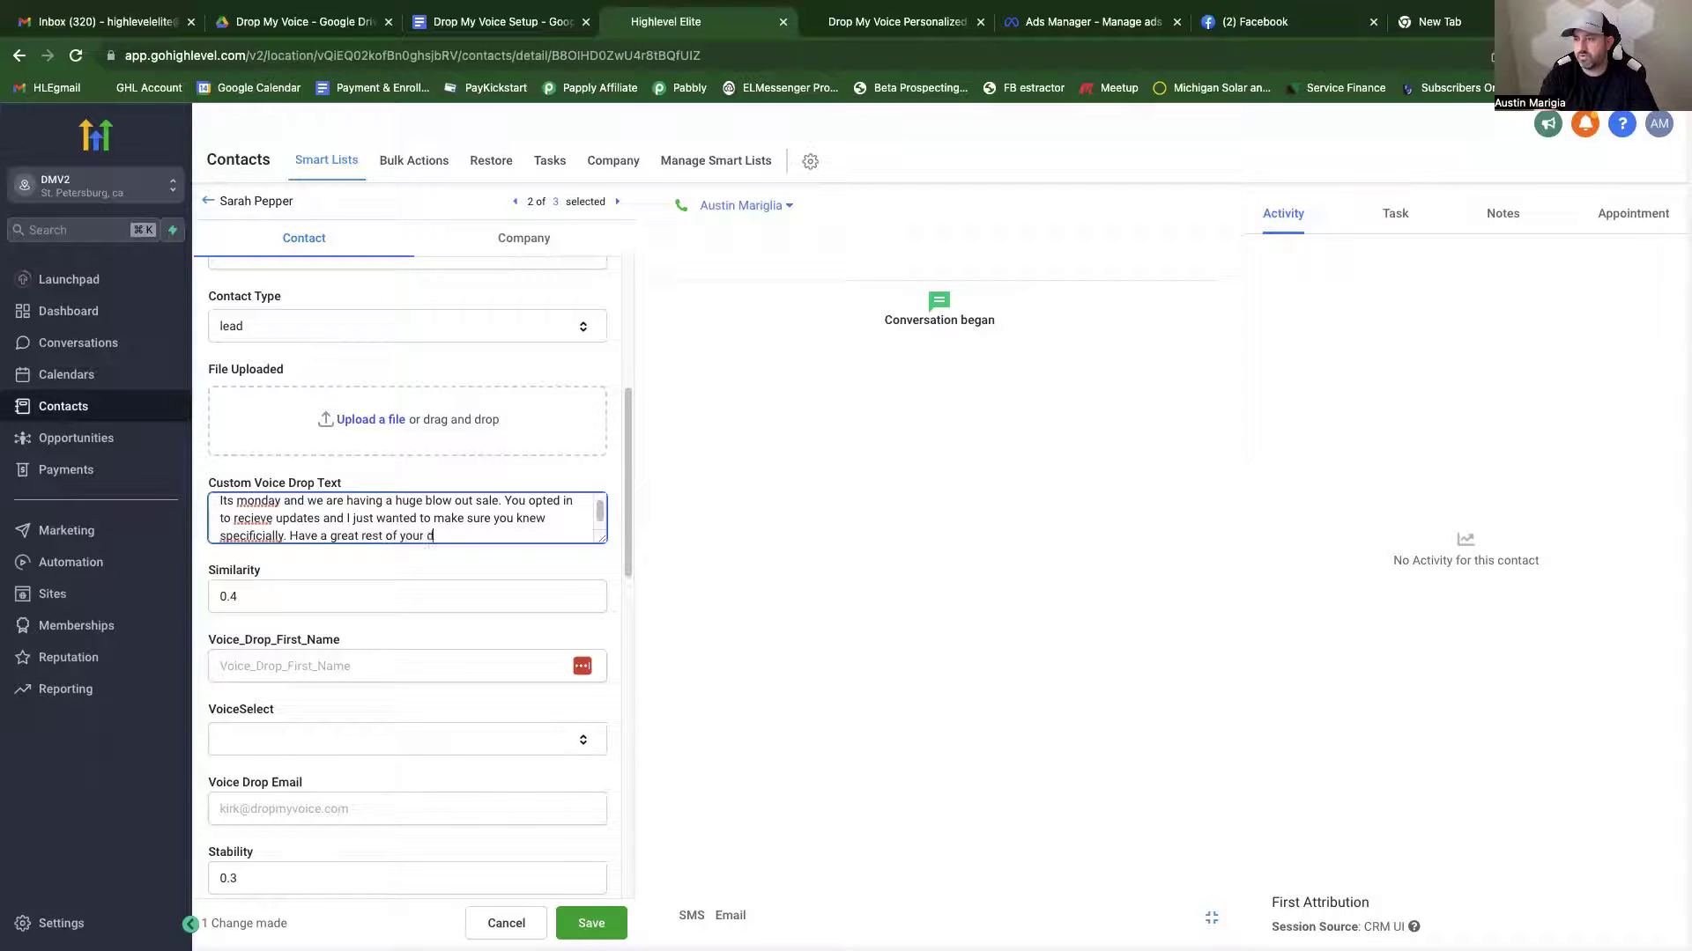
End the message with ", and I hope to see you there." and correct the spelling of "receive" and "specifically".
{"action": "type", "text": "ay, and I hope to see you there"}
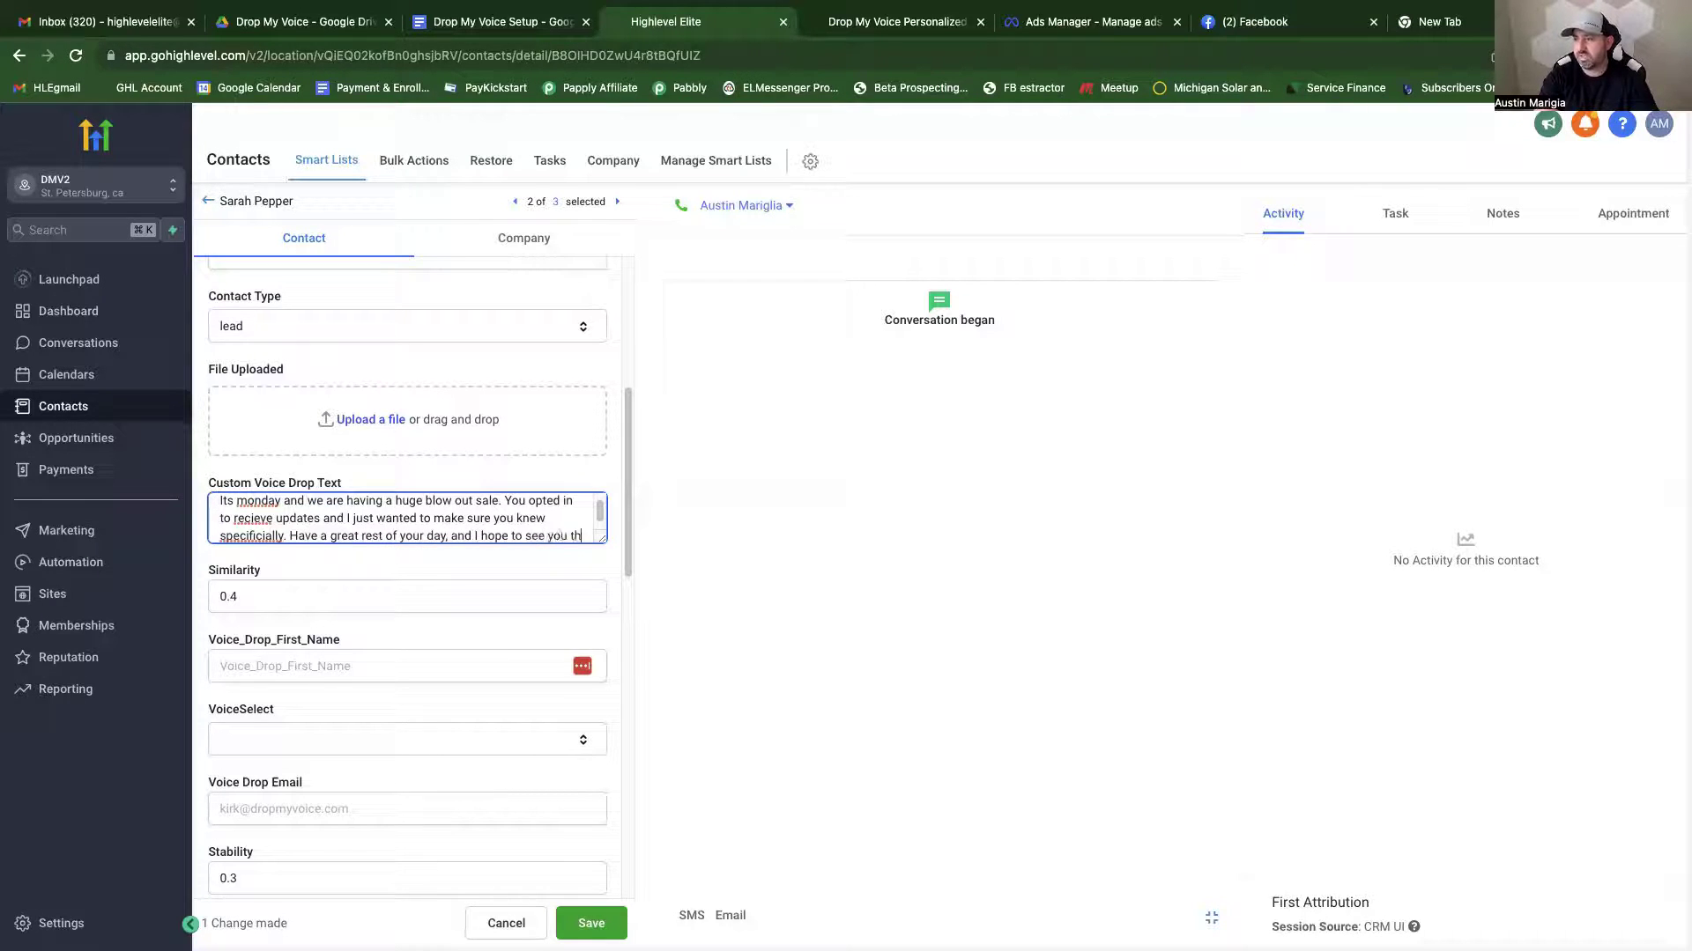
{"action": "right_click", "coordinate": [251, 520]}
{"action": "right_click", "coordinate": [260, 508]}
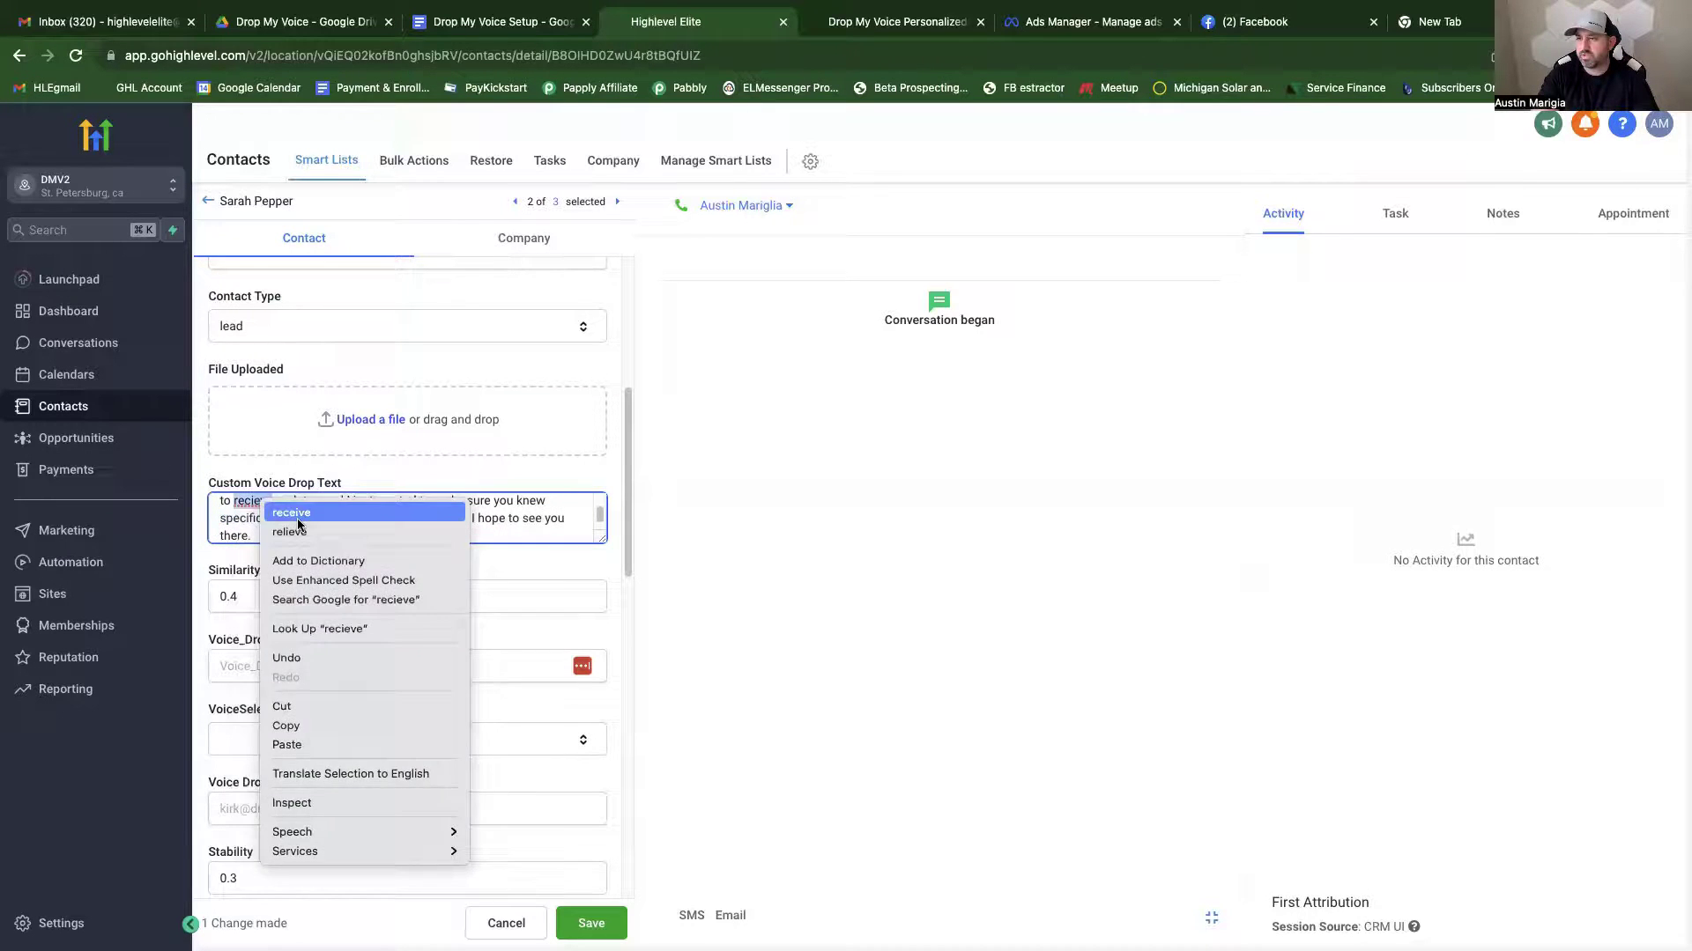
{"action": "left_click", "coordinate": [286, 512]}
Capitalize "Monday" in the Custom Voice Drop Text and read through the whole message.
{"action": "scroll", "coordinate": [255, 518], "scroll_direction": "up", "scroll_amount": 2}
{"action": "double_click", "coordinate": [248, 507]}
{"action": "left_click", "coordinate": [244, 509]}
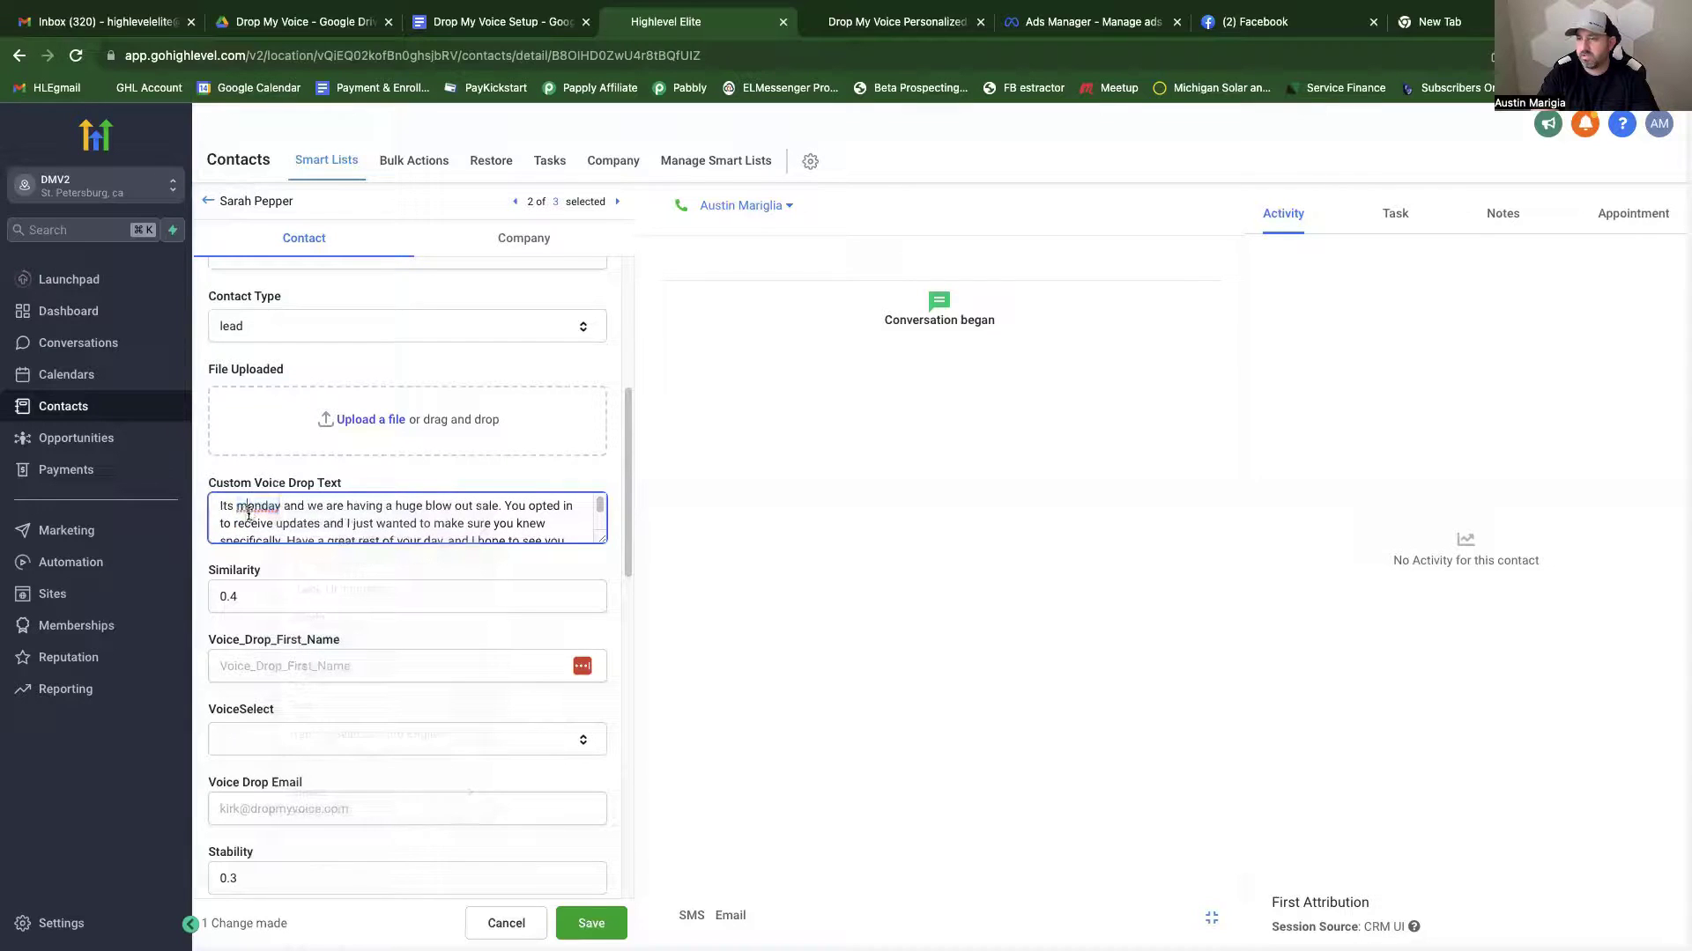
{"action": "key", "text": "BackSpace"}
{"action": "type", "text": "M"}
{"action": "scroll", "coordinate": [393, 529], "scroll_direction": "down", "scroll_amount": 3}
{"action": "scroll", "coordinate": [397, 527], "scroll_direction": "up", "scroll_amount": 3}
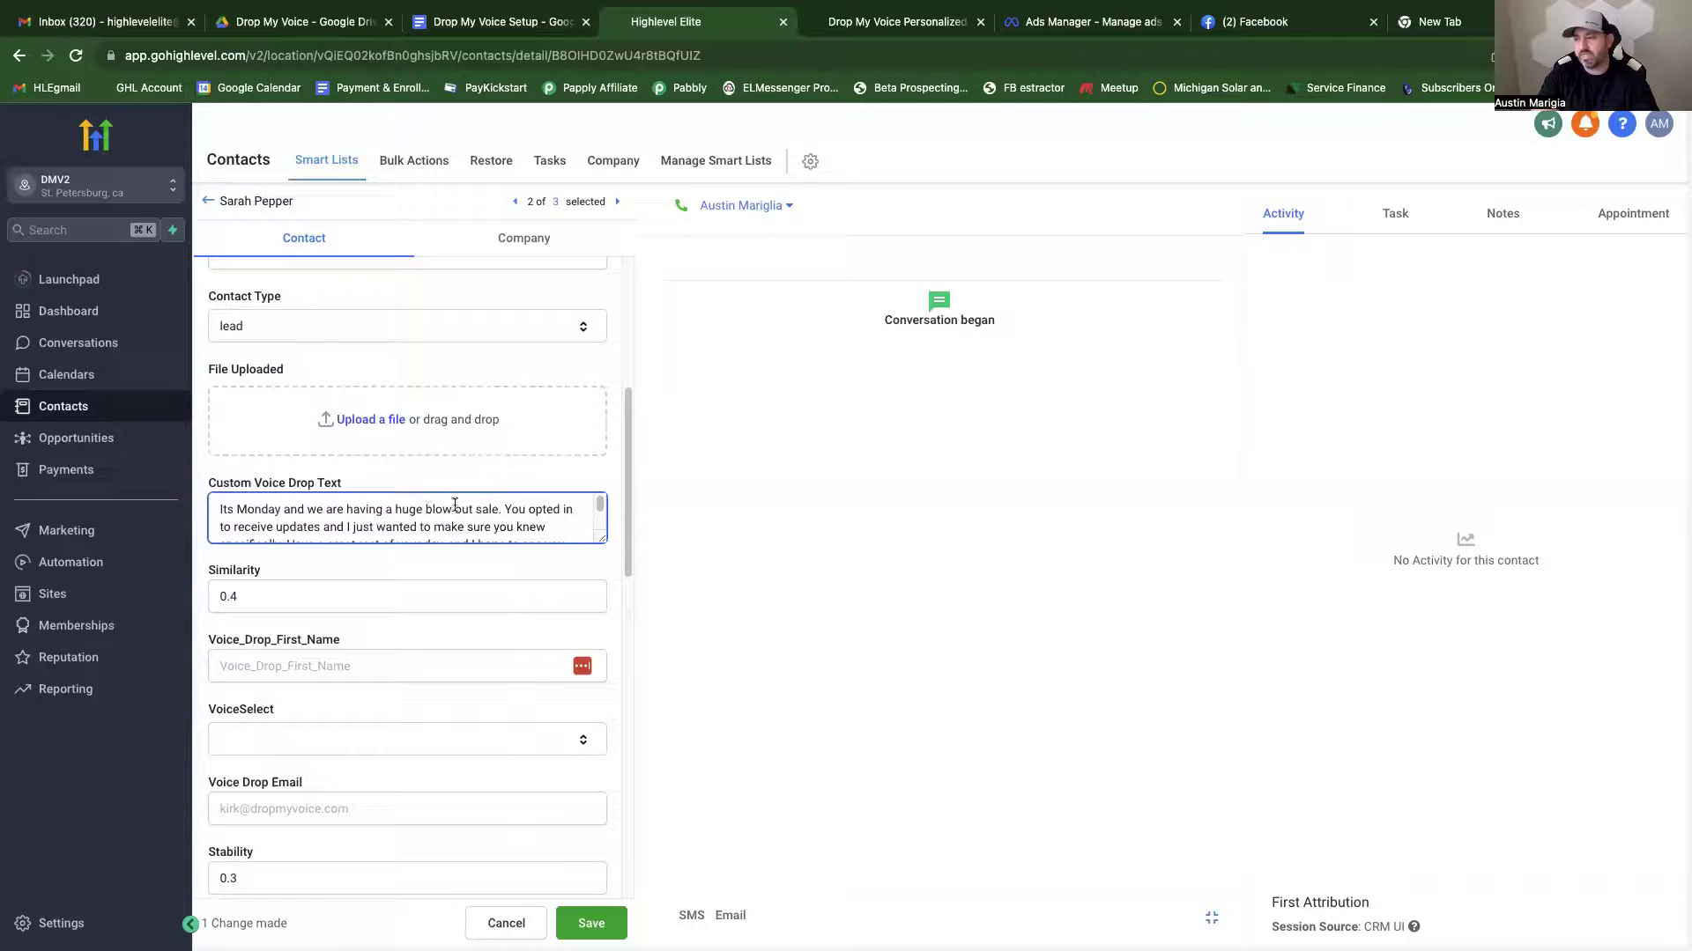
{"action": "scroll", "coordinate": [501, 515], "scroll_direction": "down", "scroll_amount": 1}
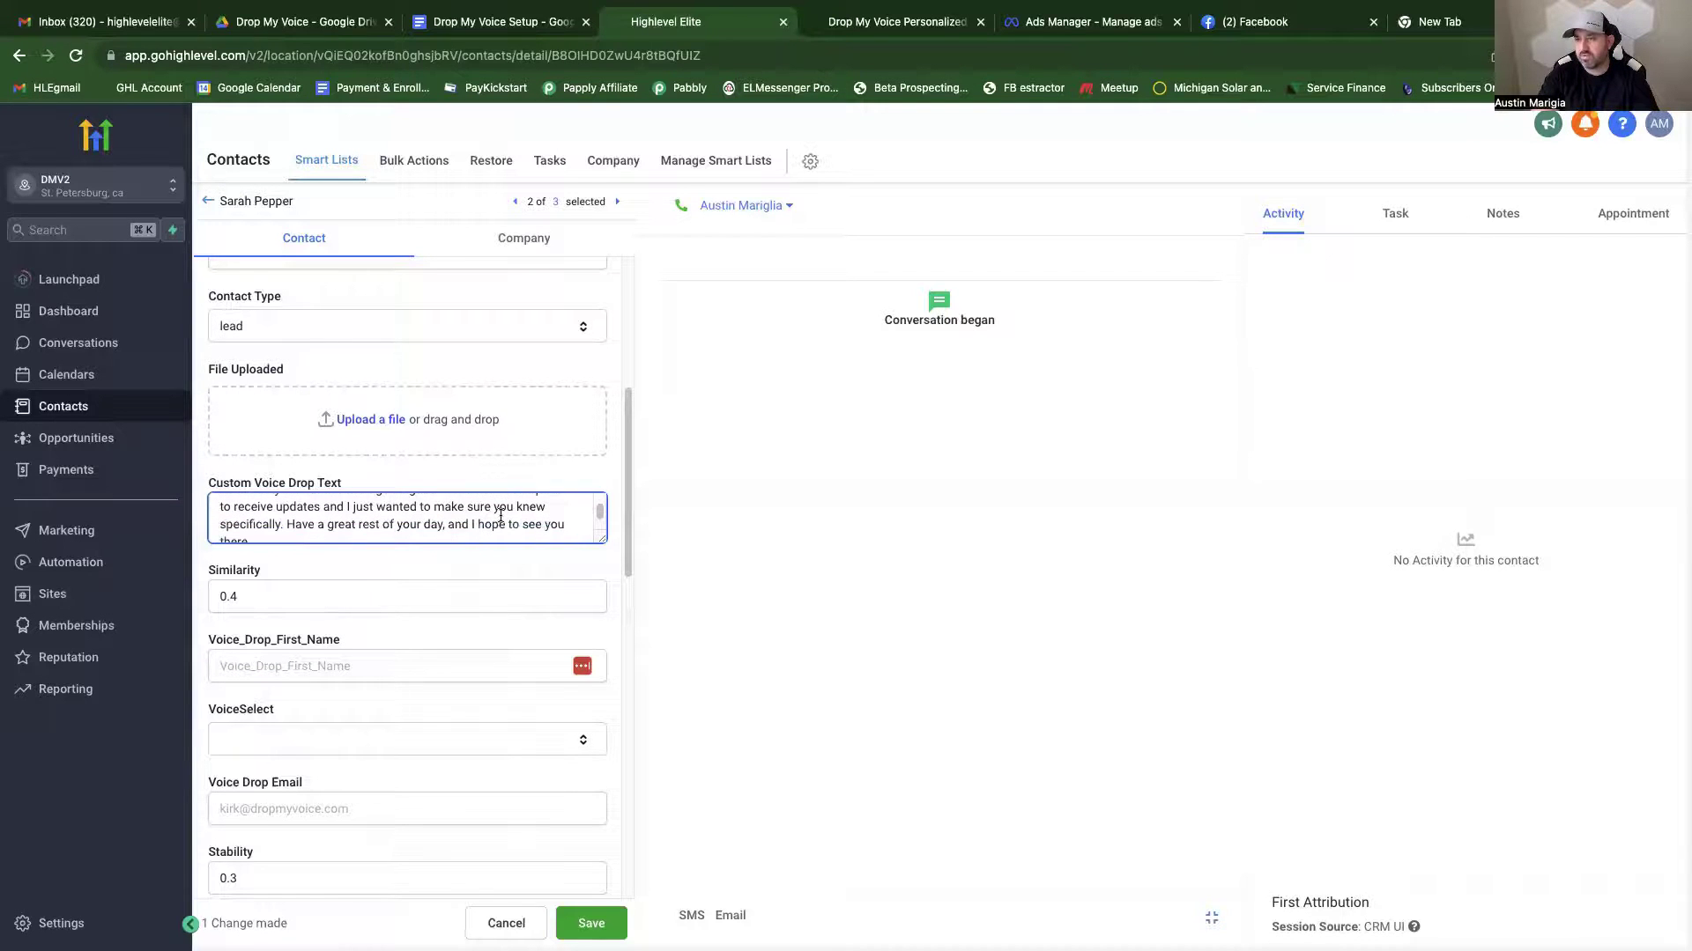
{"action": "scroll", "coordinate": [458, 538], "scroll_direction": "down", "scroll_amount": 1}
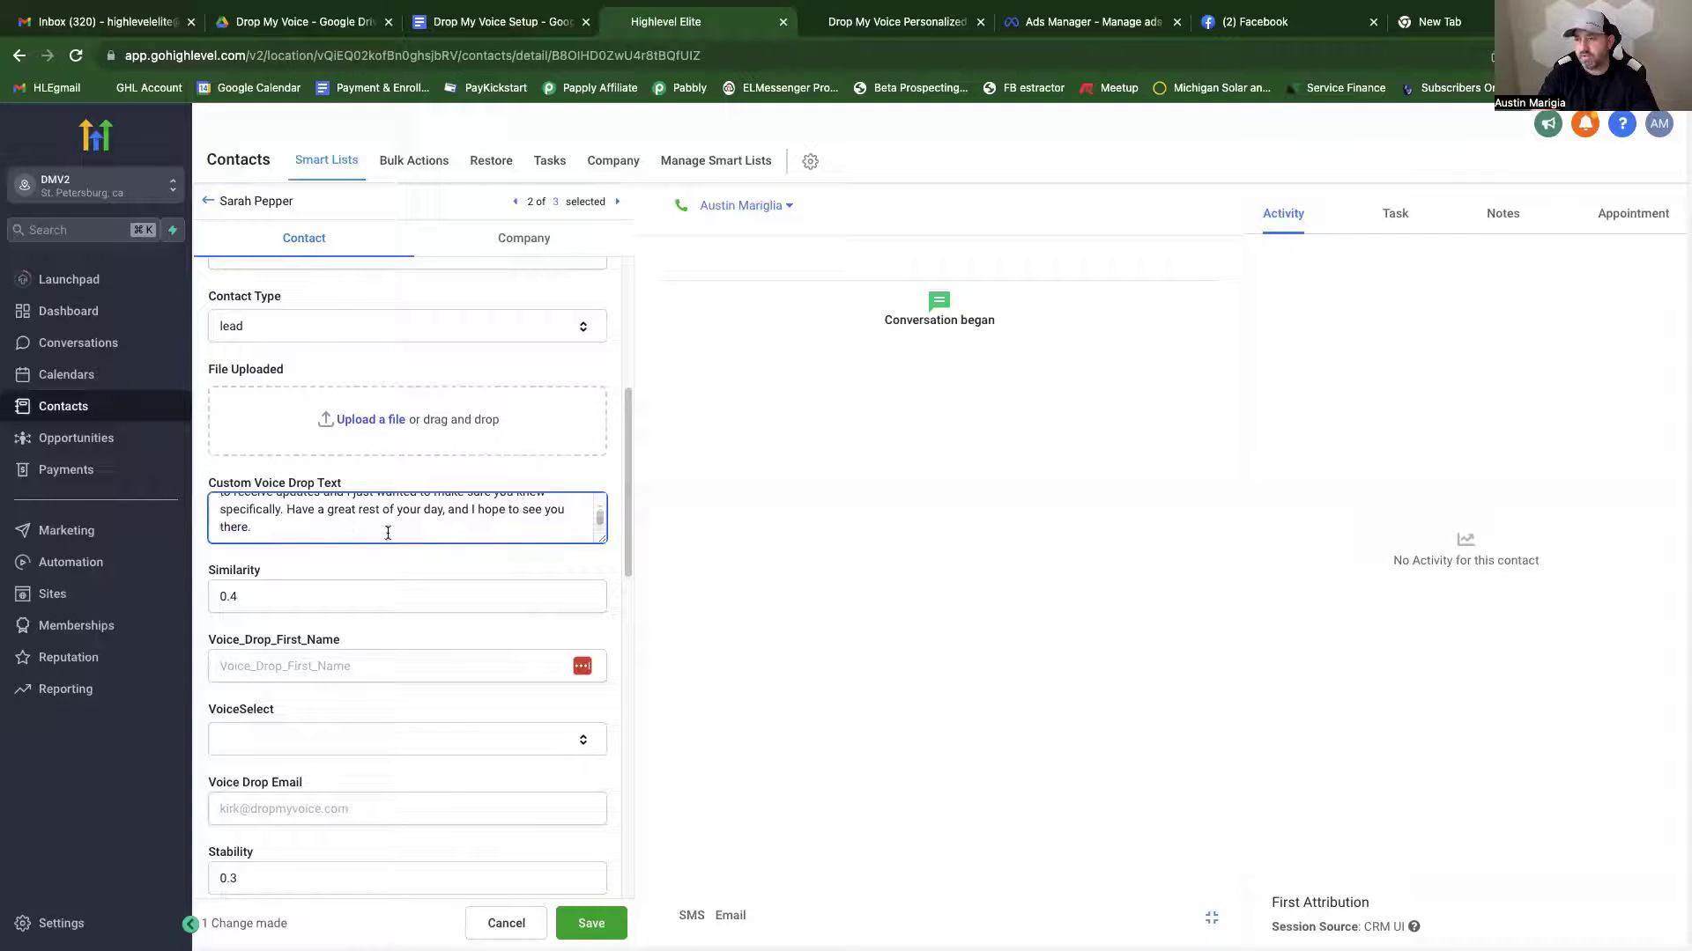
{"action": "scroll", "coordinate": [363, 530], "scroll_direction": "down", "scroll_amount": 1}
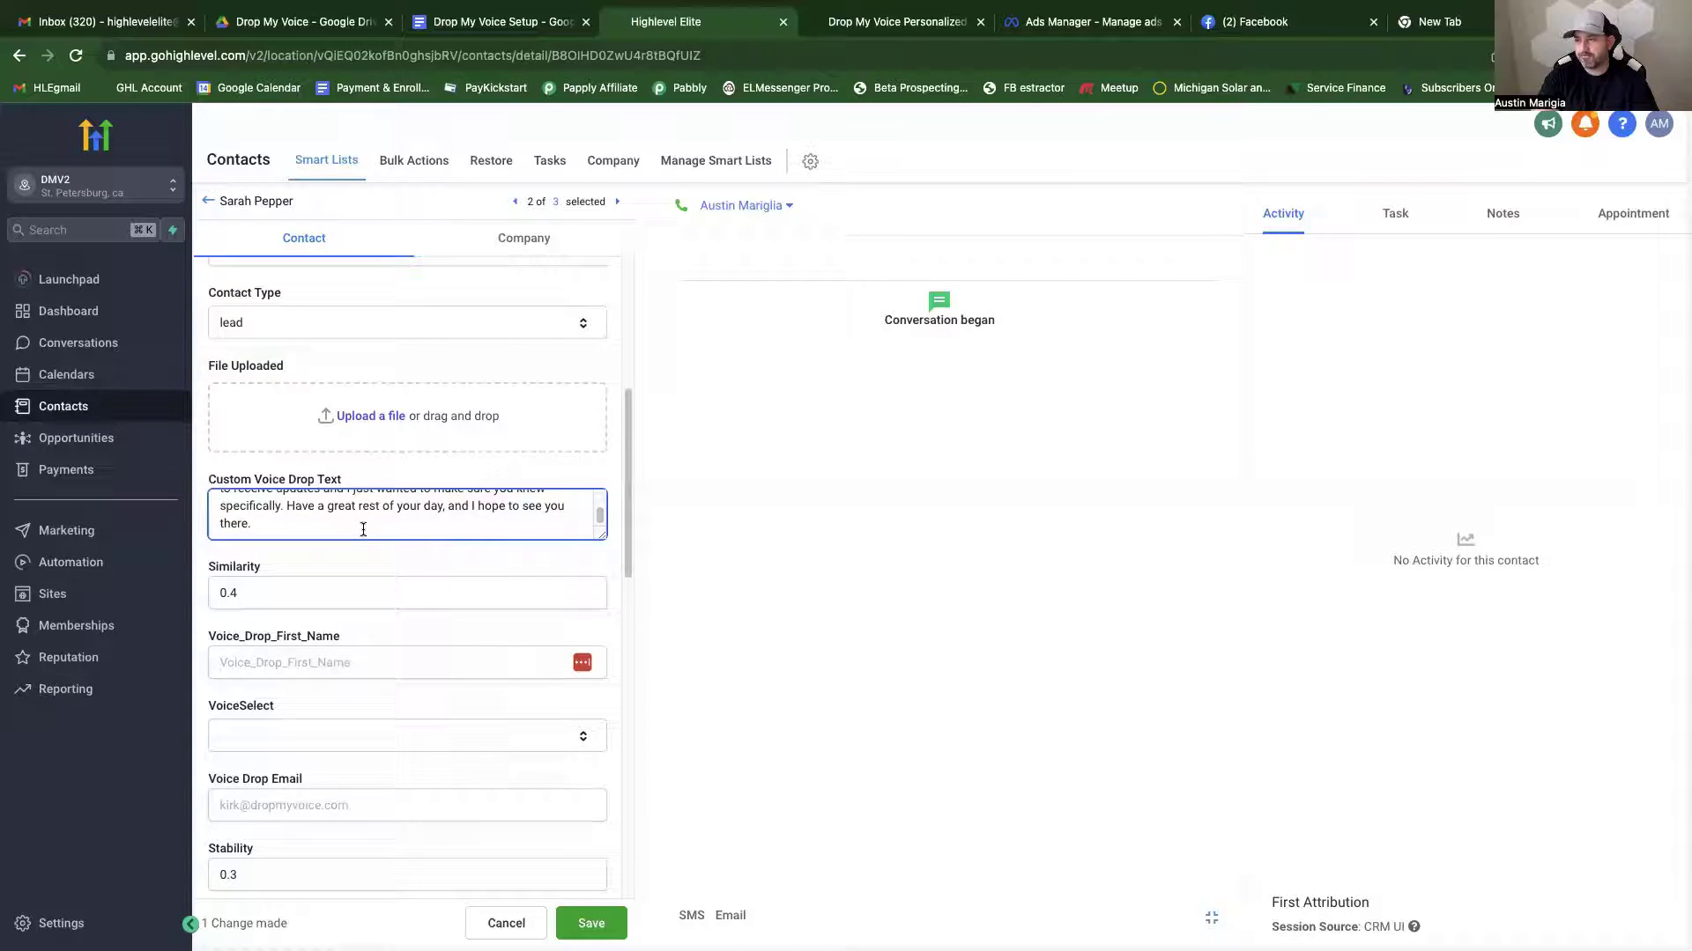
Set both Send Custom SMS VoiceDrop and Send Custom Ringless Voicemail to Now and save the contact.
{"action": "scroll", "coordinate": [366, 538], "scroll_direction": "down", "scroll_amount": 4}
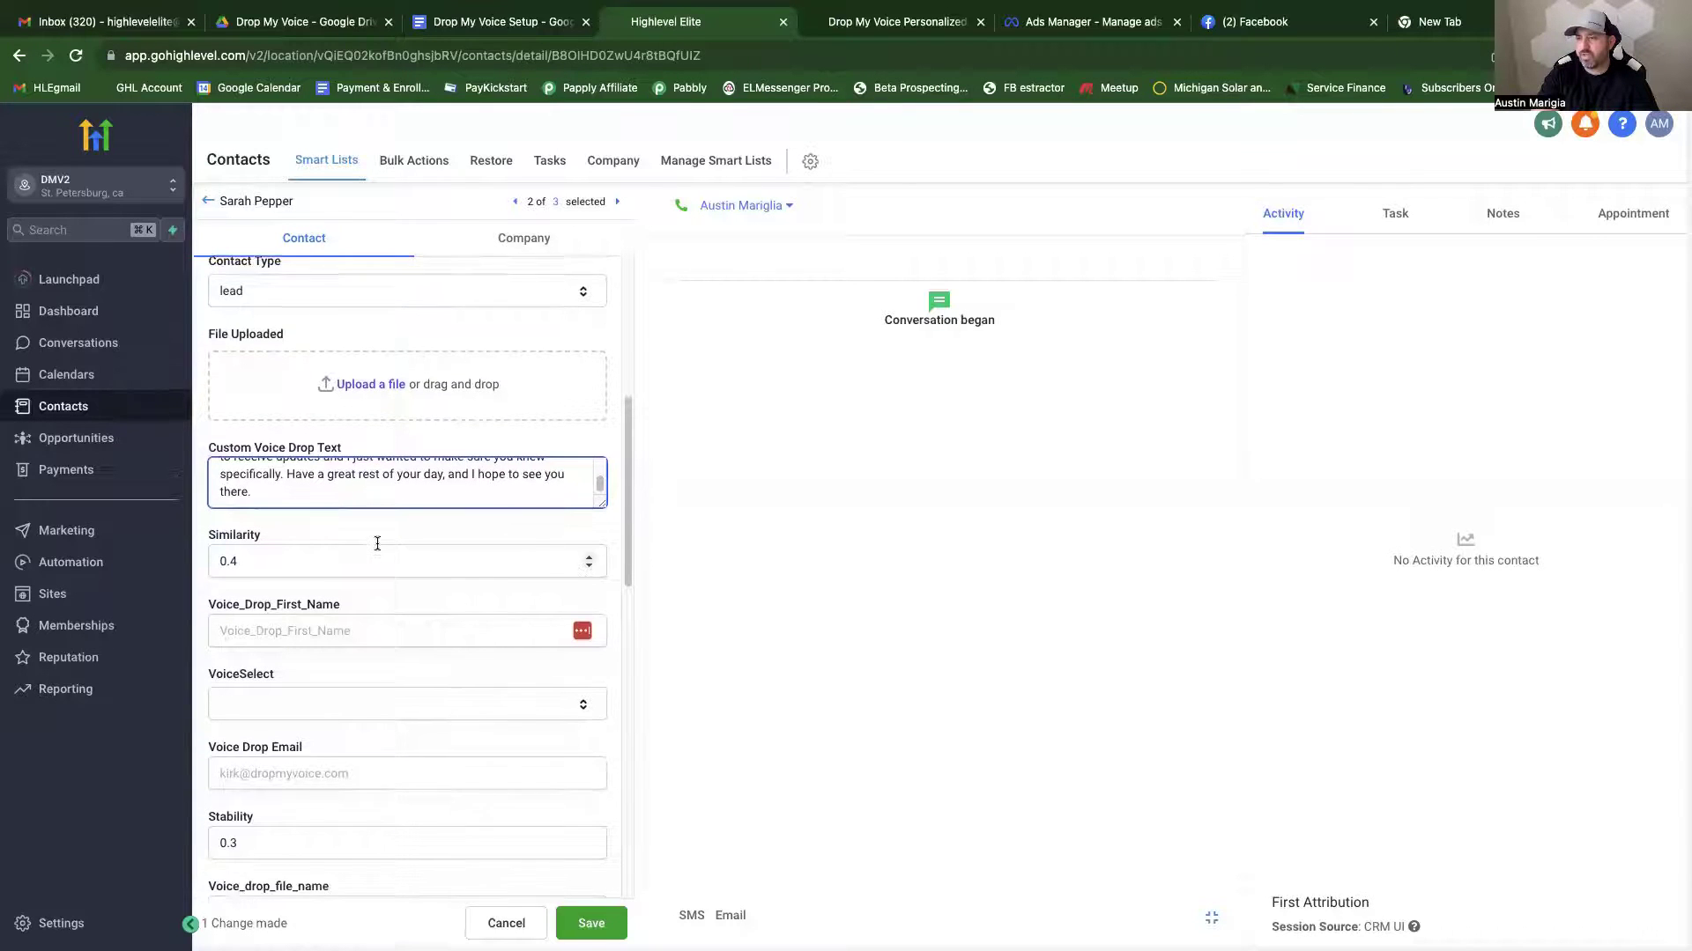
{"action": "scroll", "coordinate": [376, 545], "scroll_direction": "down", "scroll_amount": 5}
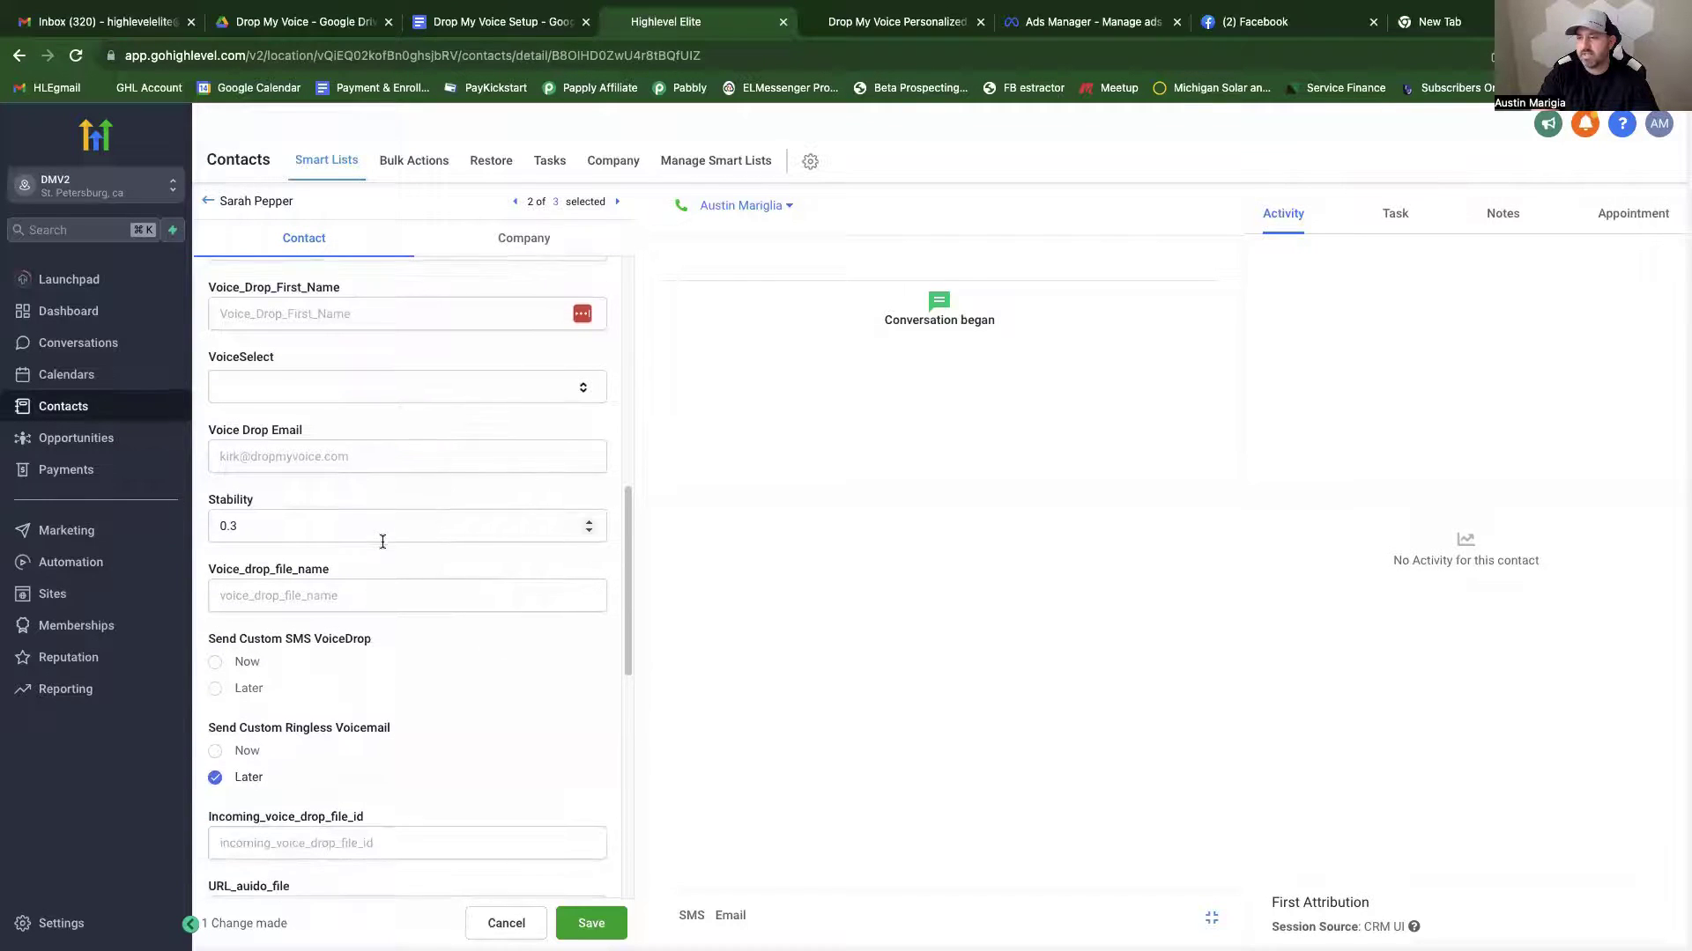
{"action": "scroll", "coordinate": [383, 539], "scroll_direction": "down", "scroll_amount": 1}
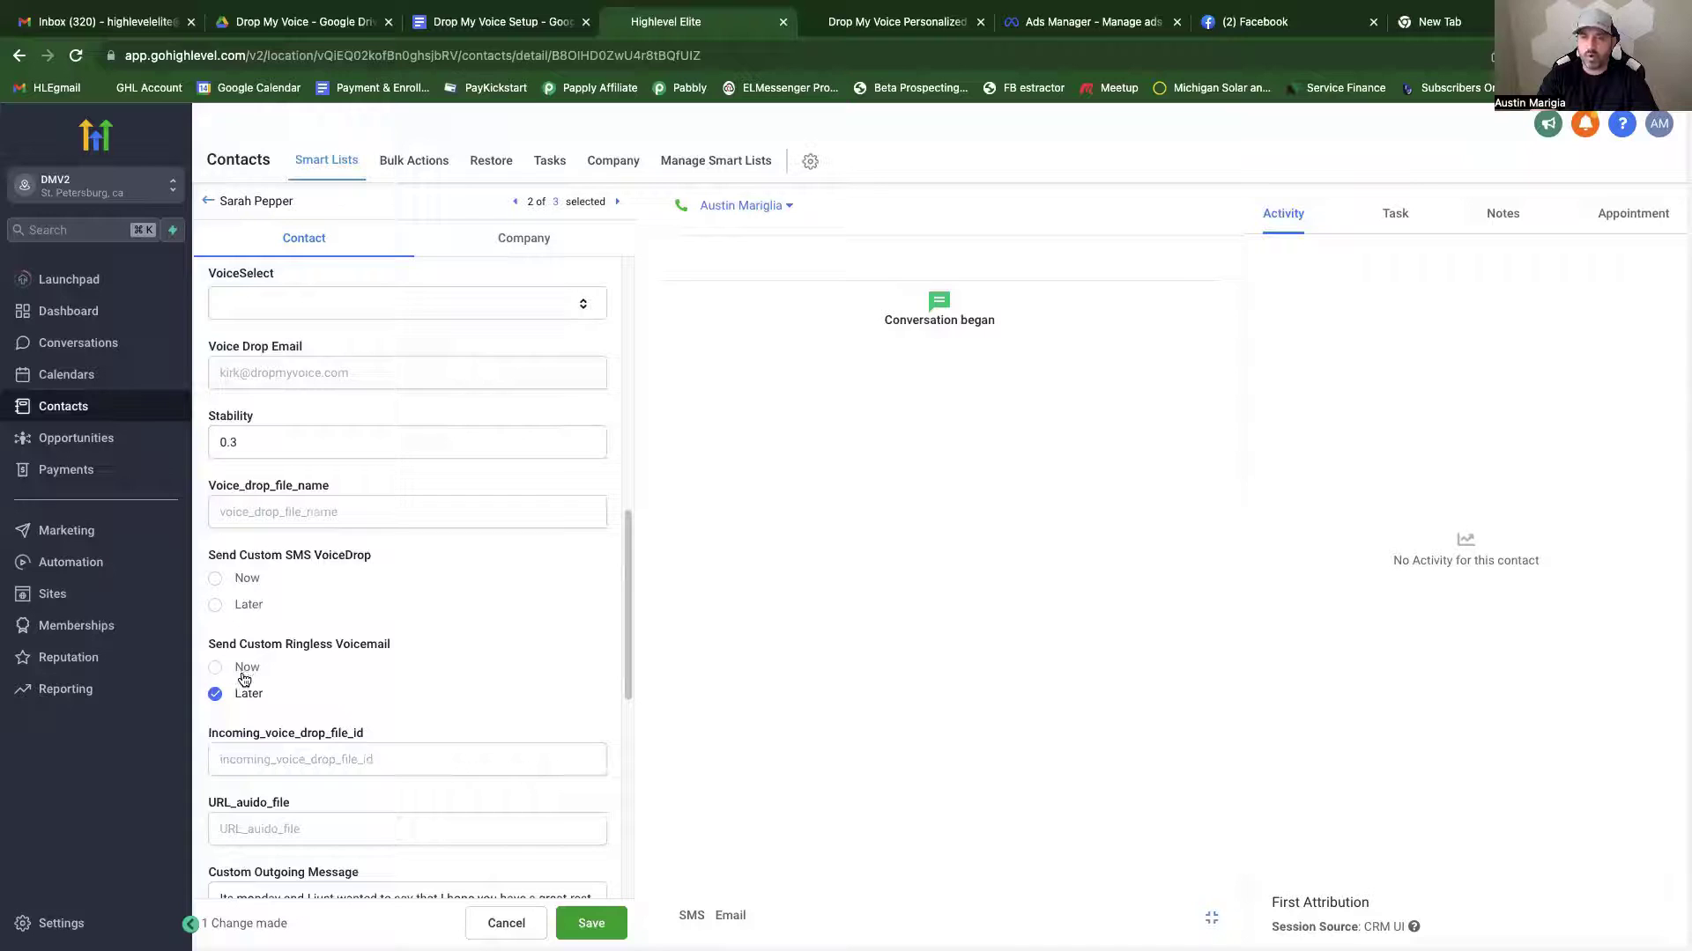
{"action": "scroll", "coordinate": [244, 678], "scroll_direction": "up", "scroll_amount": 1}
{"action": "left_click", "coordinate": [215, 707]}
{"action": "left_click", "coordinate": [215, 618]}
{"action": "left_click", "coordinate": [591, 923]}
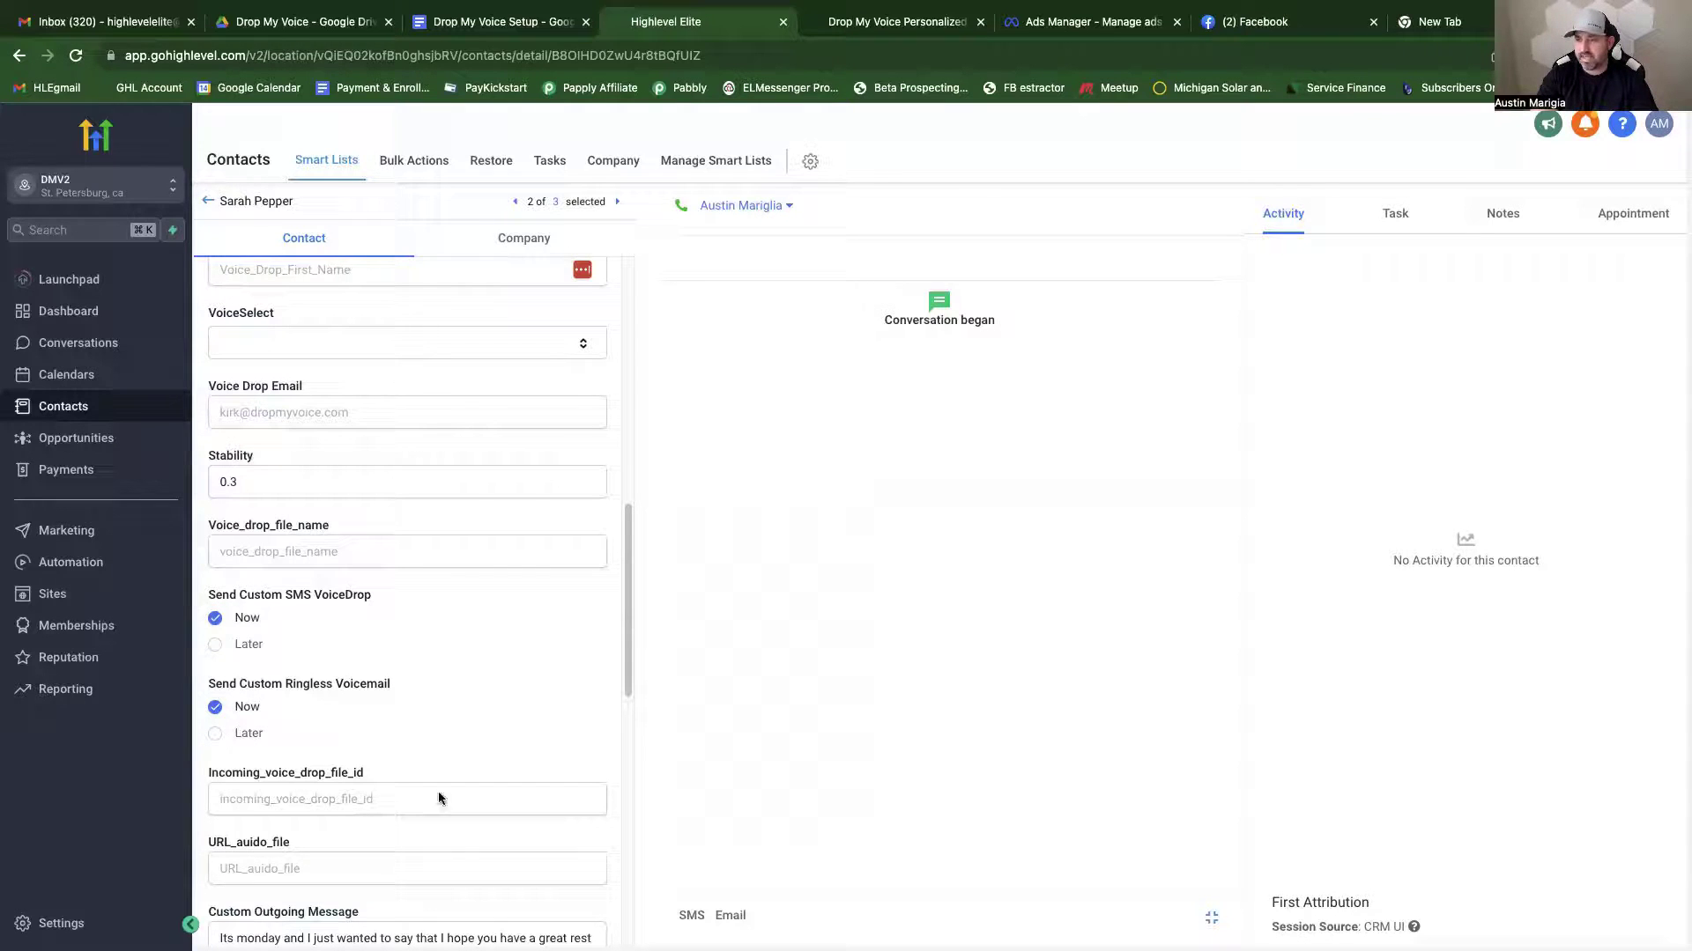
Set both Send Custom SMS VoiceDrop and Send Custom Ringless Voicemail to Later, recheck the message text, and save the contact.
{"action": "scroll", "coordinate": [349, 702], "scroll_direction": "up", "scroll_amount": 1}
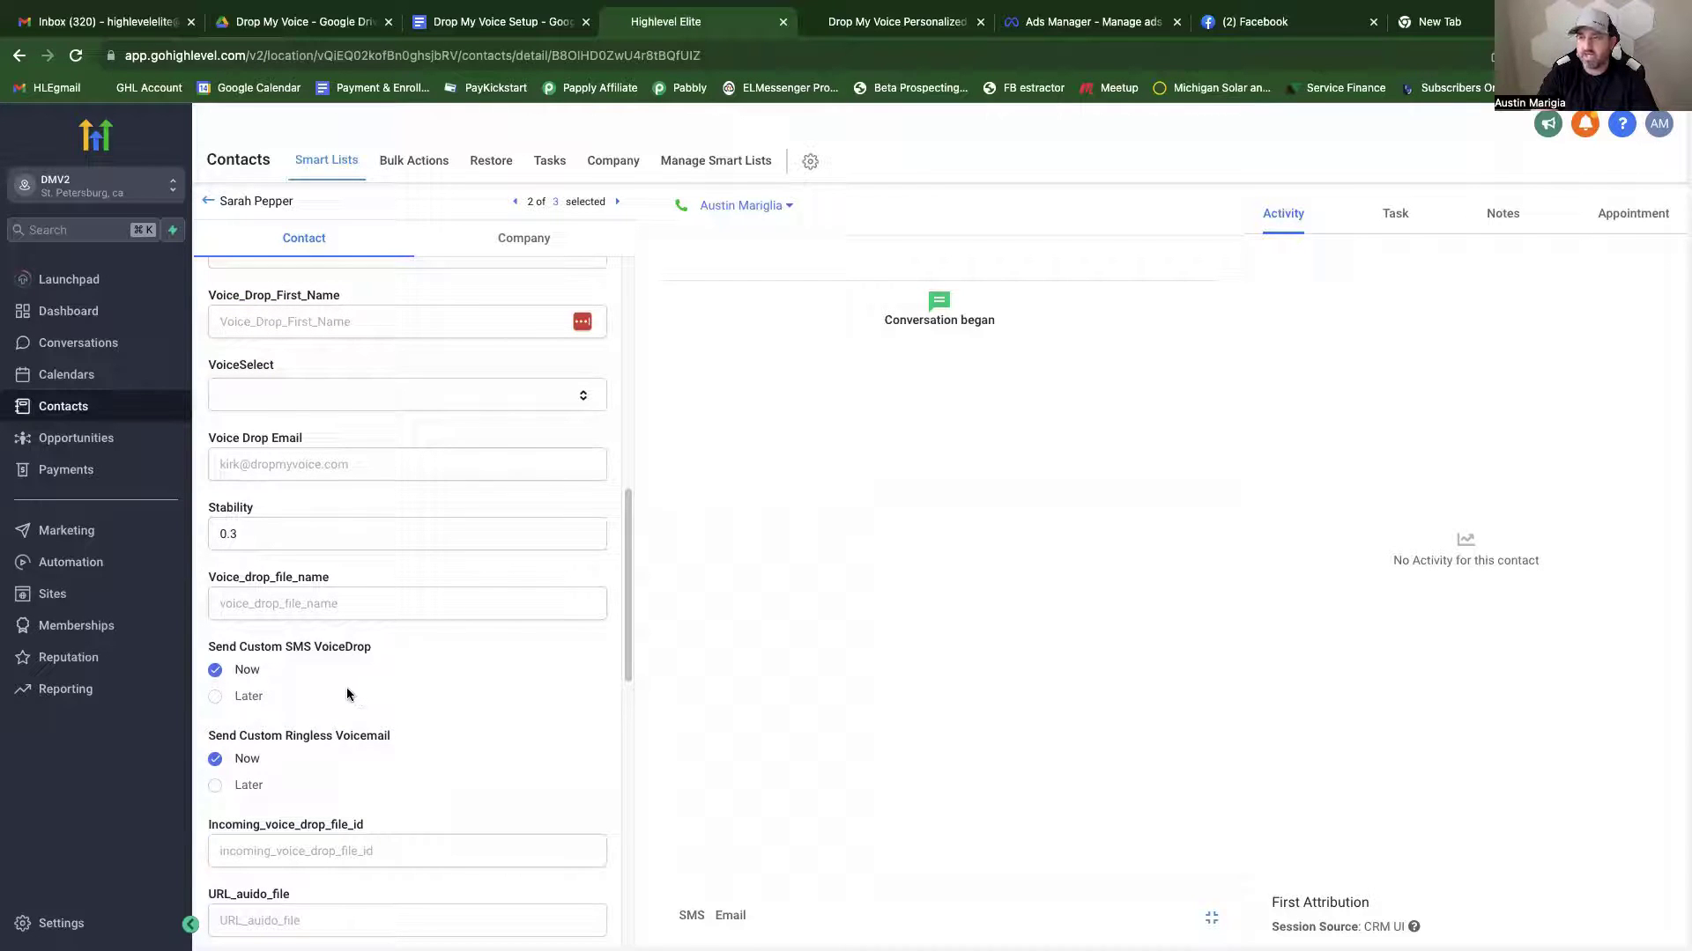
{"action": "scroll", "coordinate": [367, 680], "scroll_direction": "down", "scroll_amount": 1}
{"action": "left_click", "coordinate": [216, 664]}
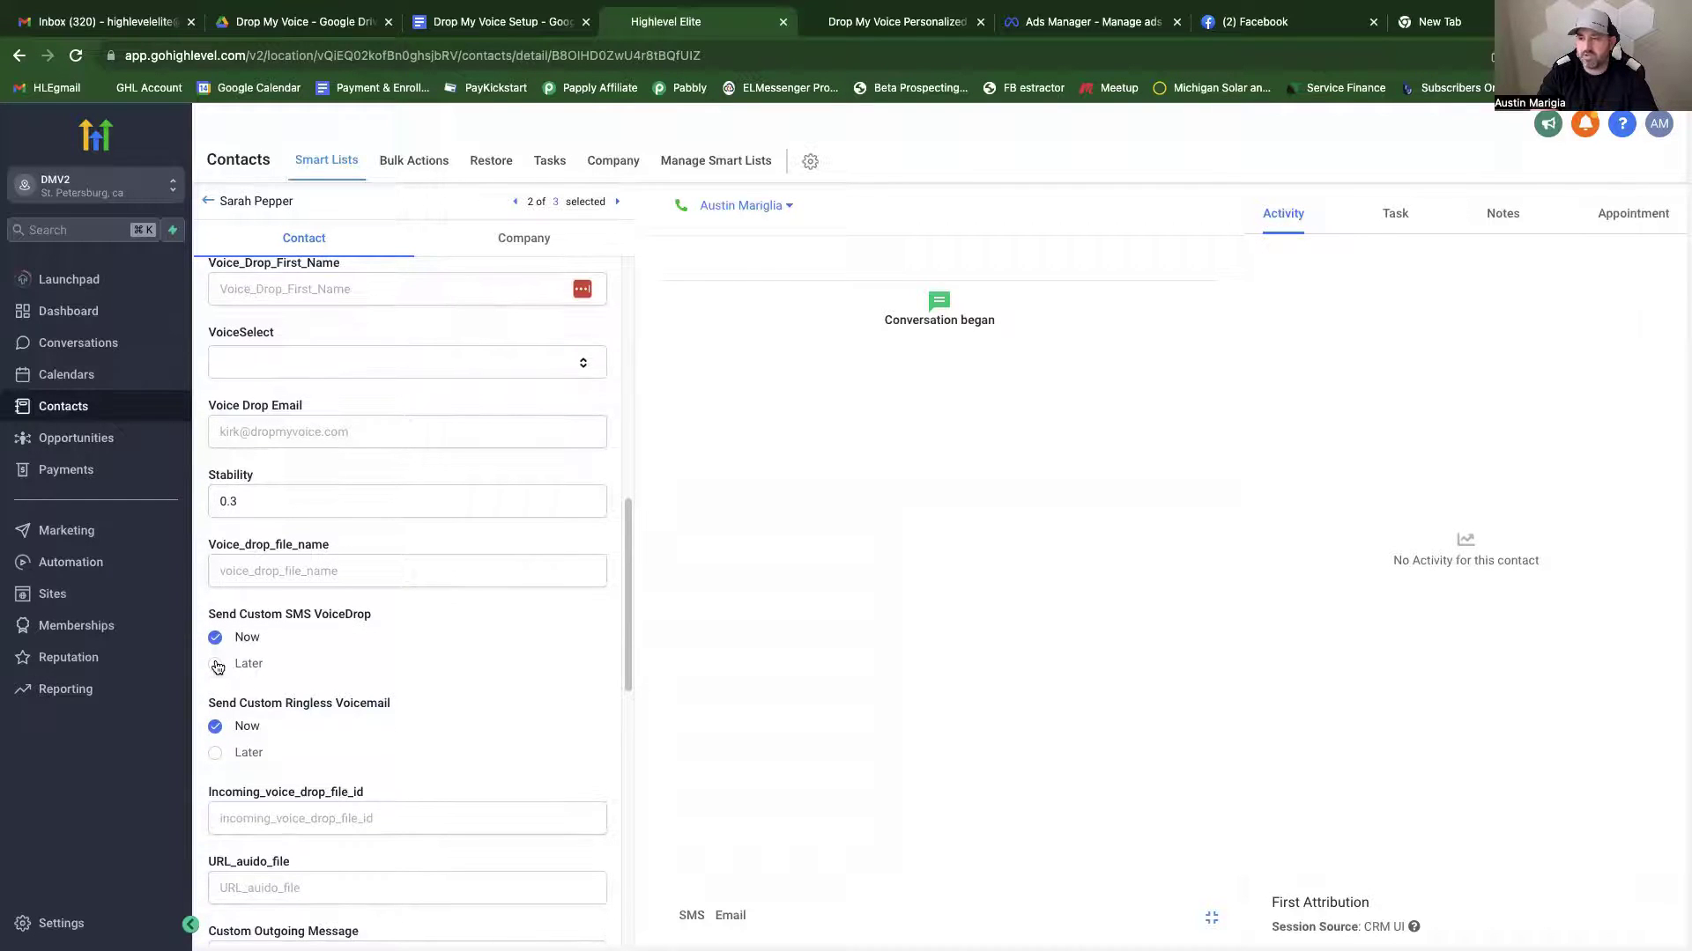
{"action": "left_click", "coordinate": [215, 753]}
{"action": "scroll", "coordinate": [377, 679], "scroll_direction": "up", "scroll_amount": 1}
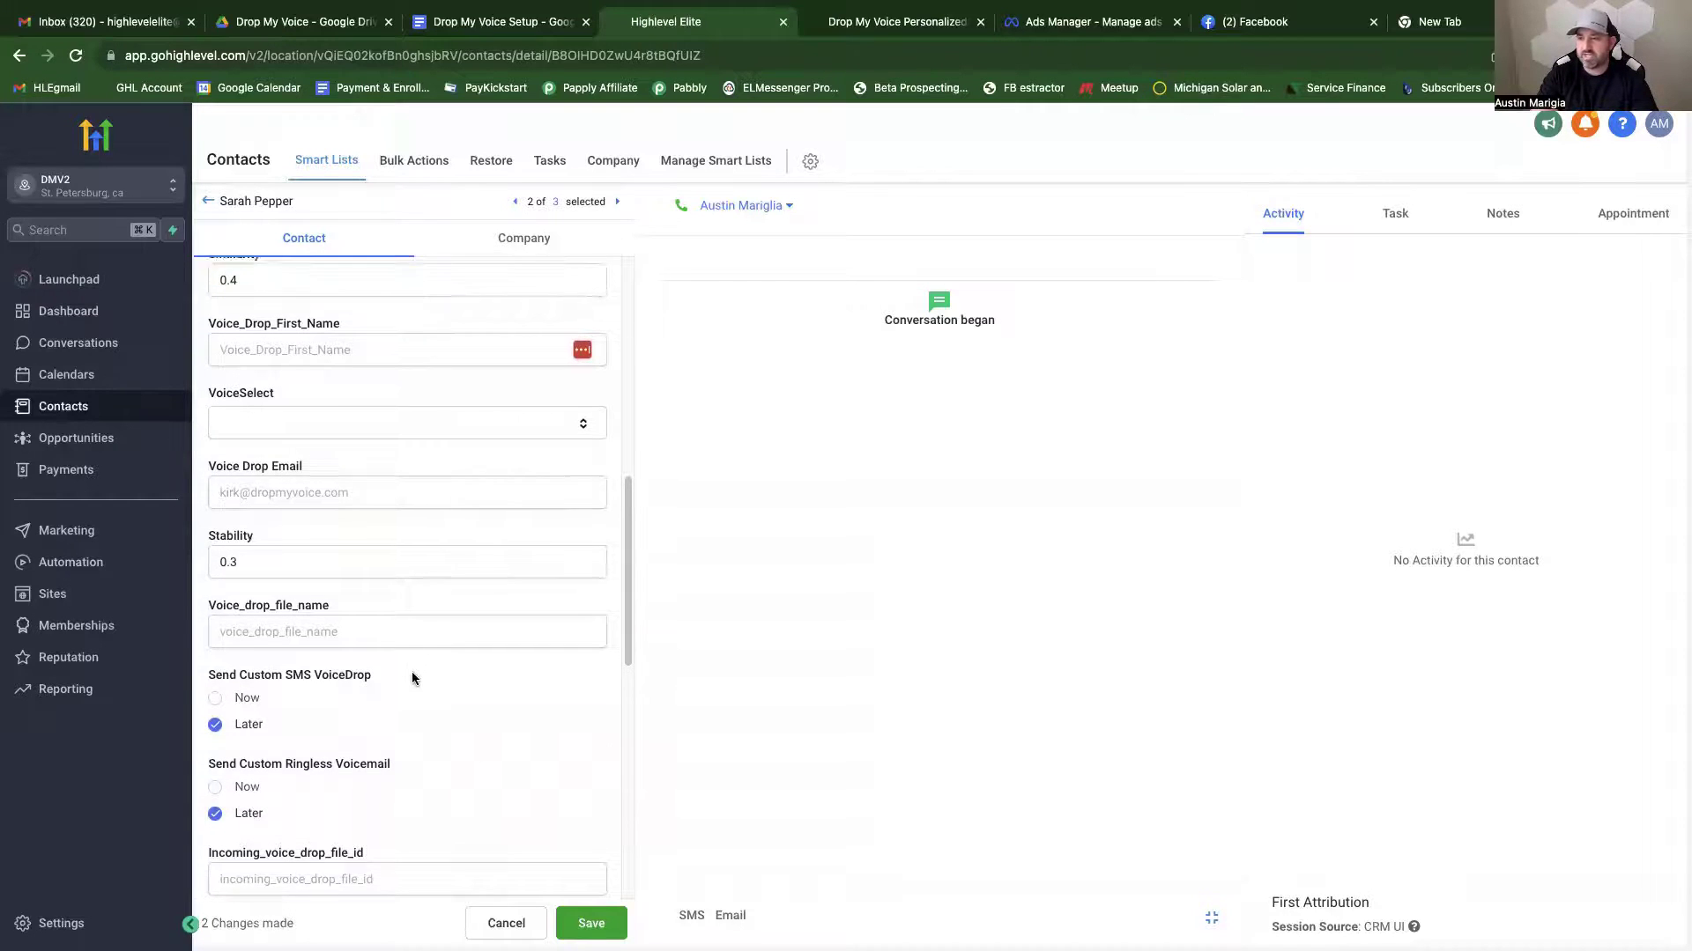
{"action": "scroll", "coordinate": [414, 671], "scroll_direction": "up", "scroll_amount": 10}
{"action": "scroll", "coordinate": [414, 671], "scroll_direction": "down", "scroll_amount": 5}
{"action": "scroll", "coordinate": [361, 528], "scroll_direction": "up", "scroll_amount": 2}
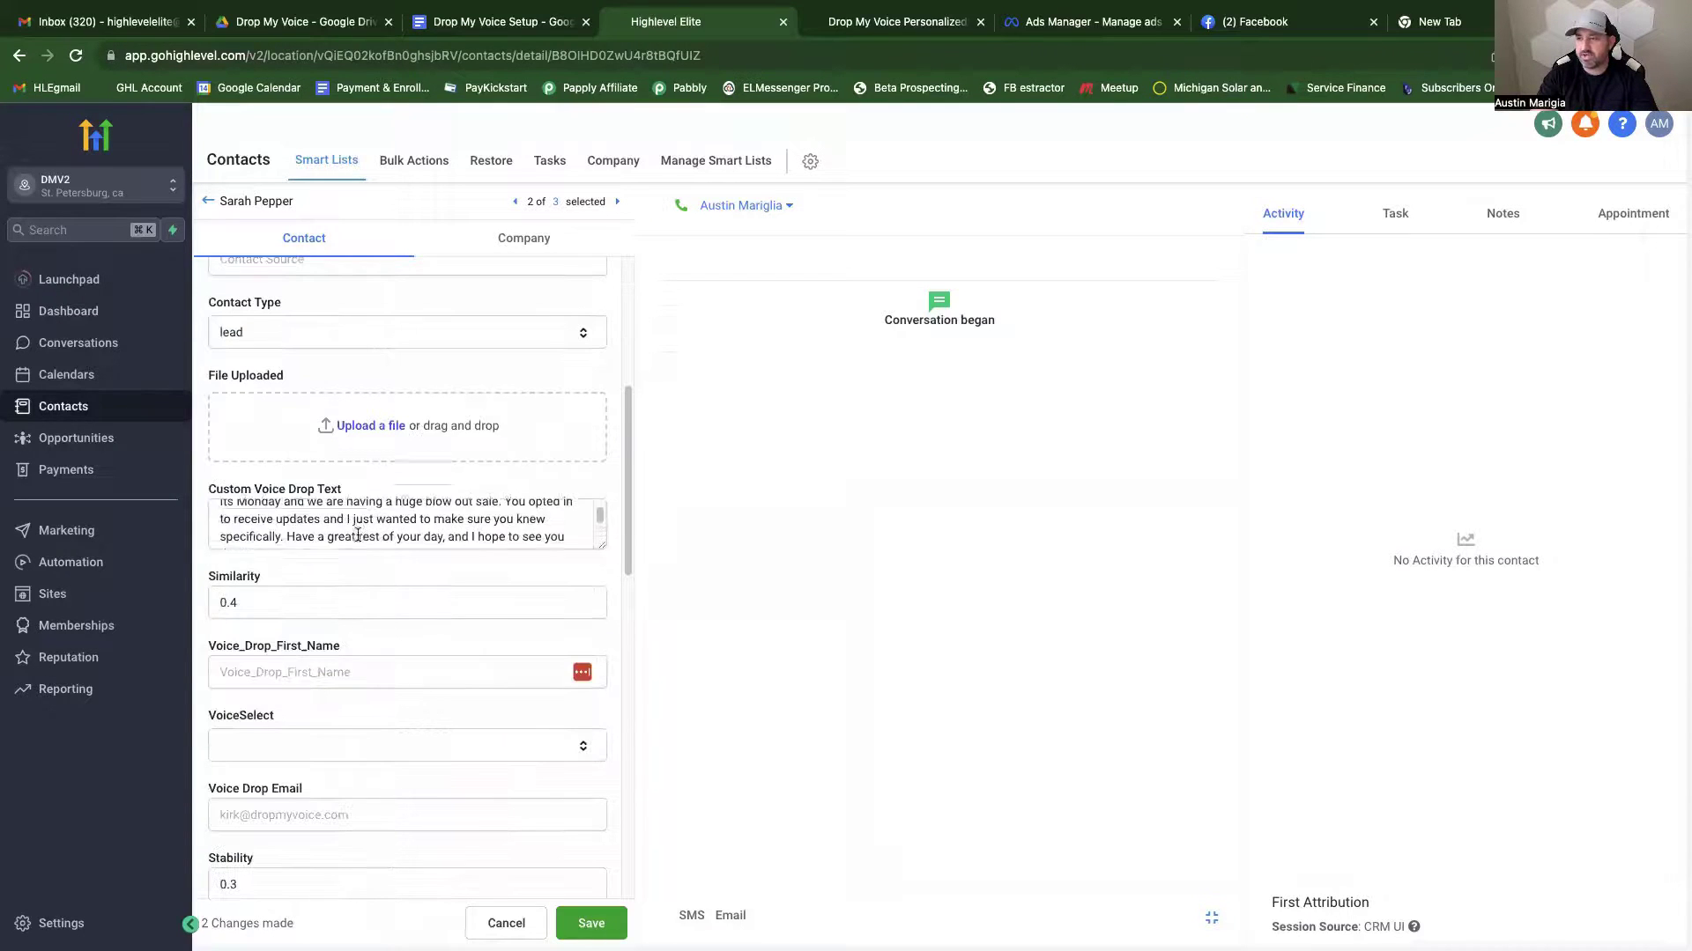
{"action": "scroll", "coordinate": [366, 529], "scroll_direction": "down", "scroll_amount": 2}
{"action": "left_click", "coordinate": [588, 923]}
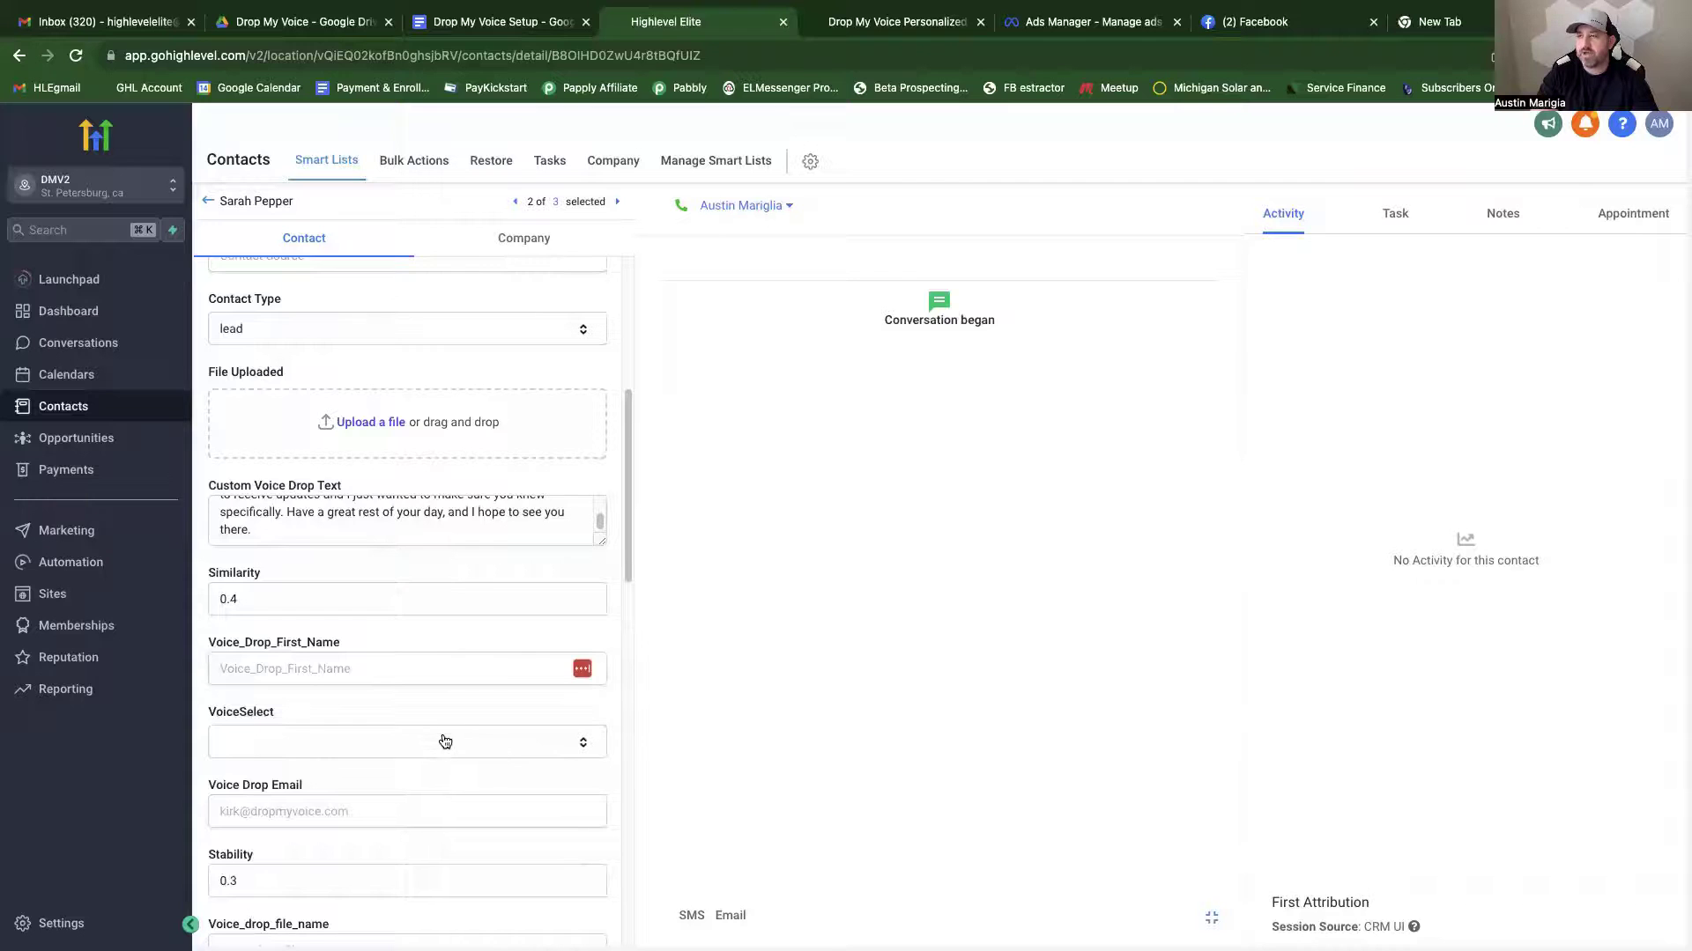
Look over the contact's saved fields, return to the contacts list, and select all three contacts.
{"action": "scroll", "coordinate": [432, 687], "scroll_direction": "up", "scroll_amount": 1}
{"action": "scroll", "coordinate": [409, 589], "scroll_direction": "up", "scroll_amount": 2}
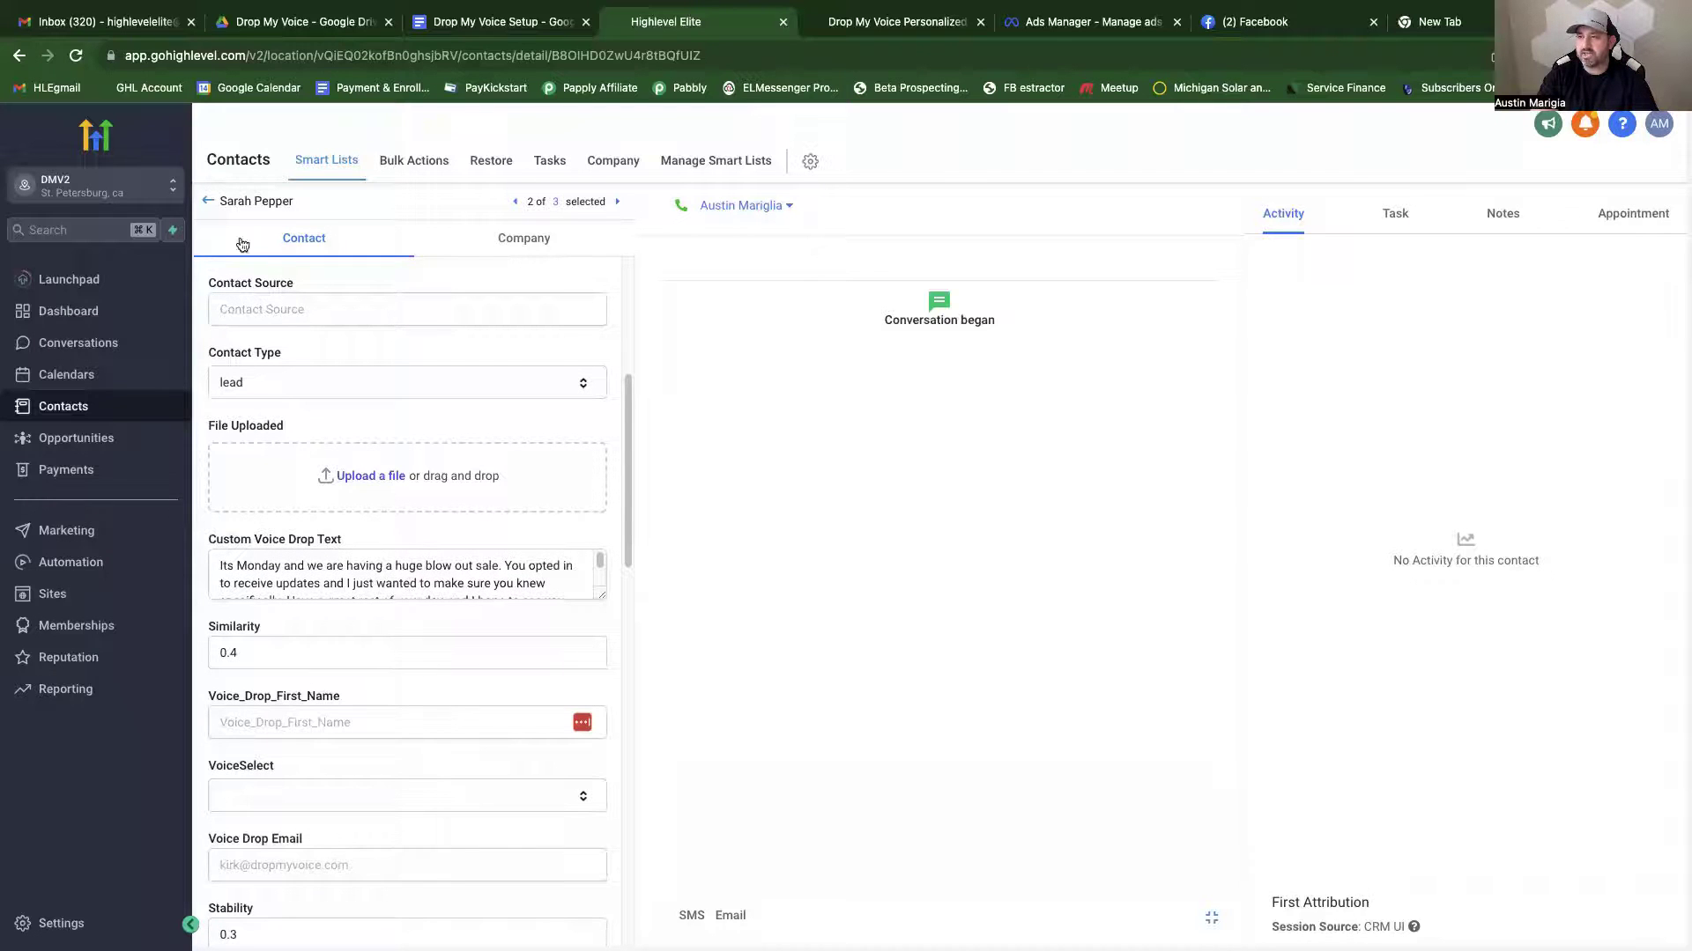
{"action": "scroll", "coordinate": [460, 654], "scroll_direction": "up", "scroll_amount": 5}
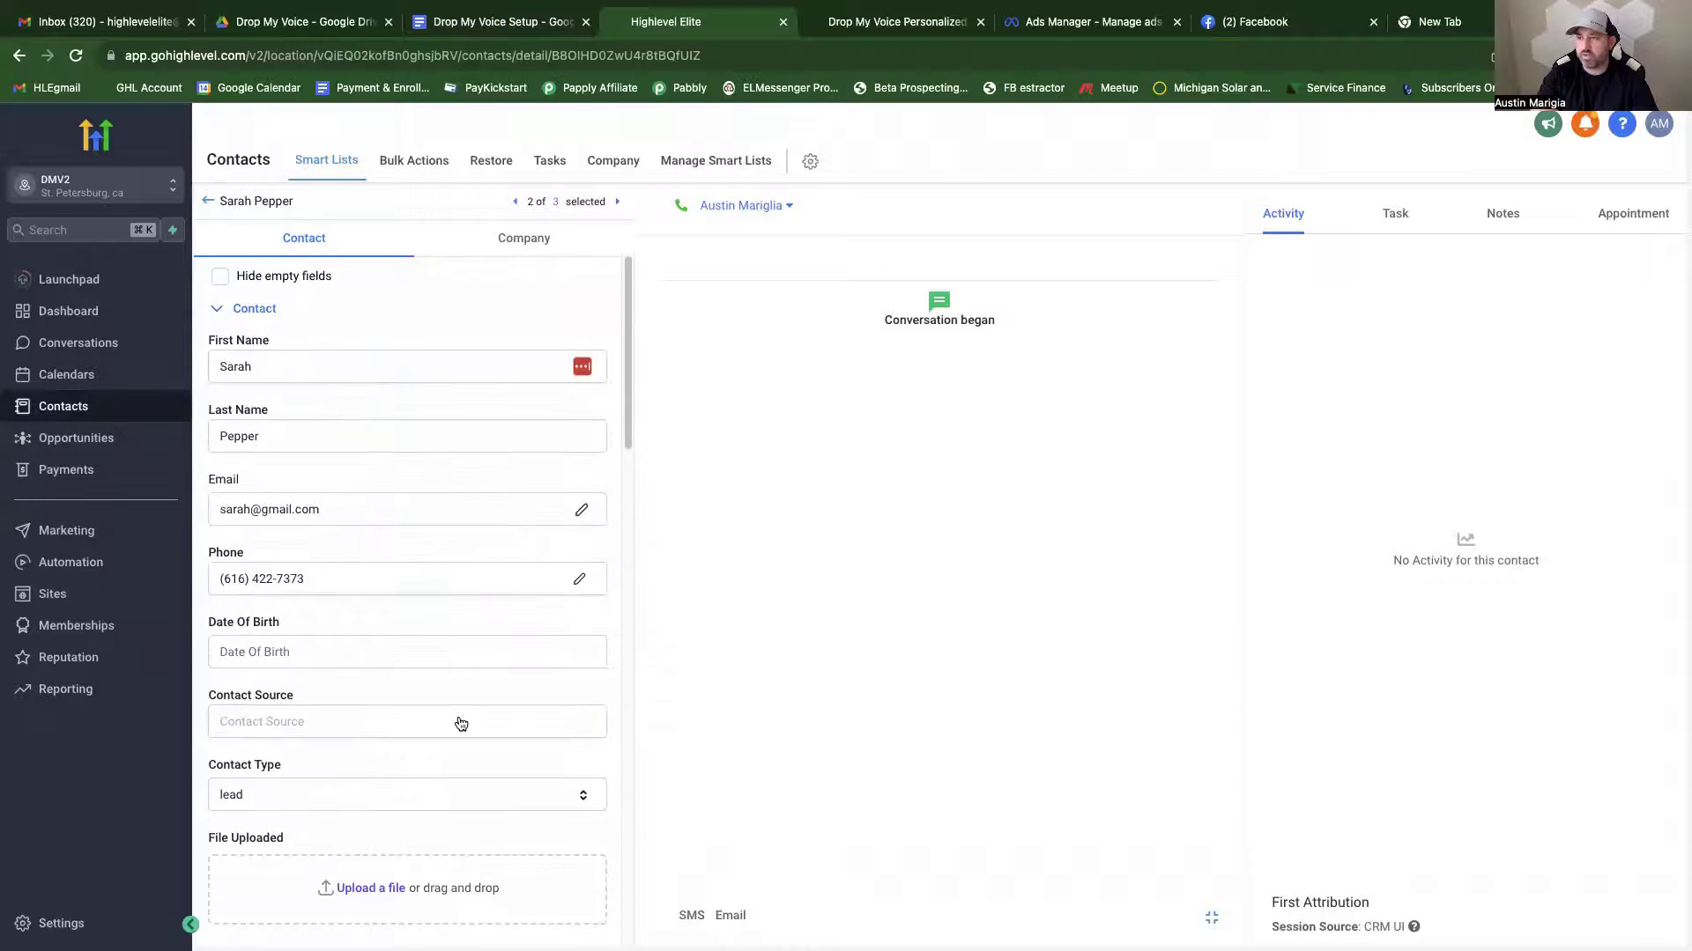
{"action": "scroll", "coordinate": [456, 716], "scroll_direction": "down", "scroll_amount": 6}
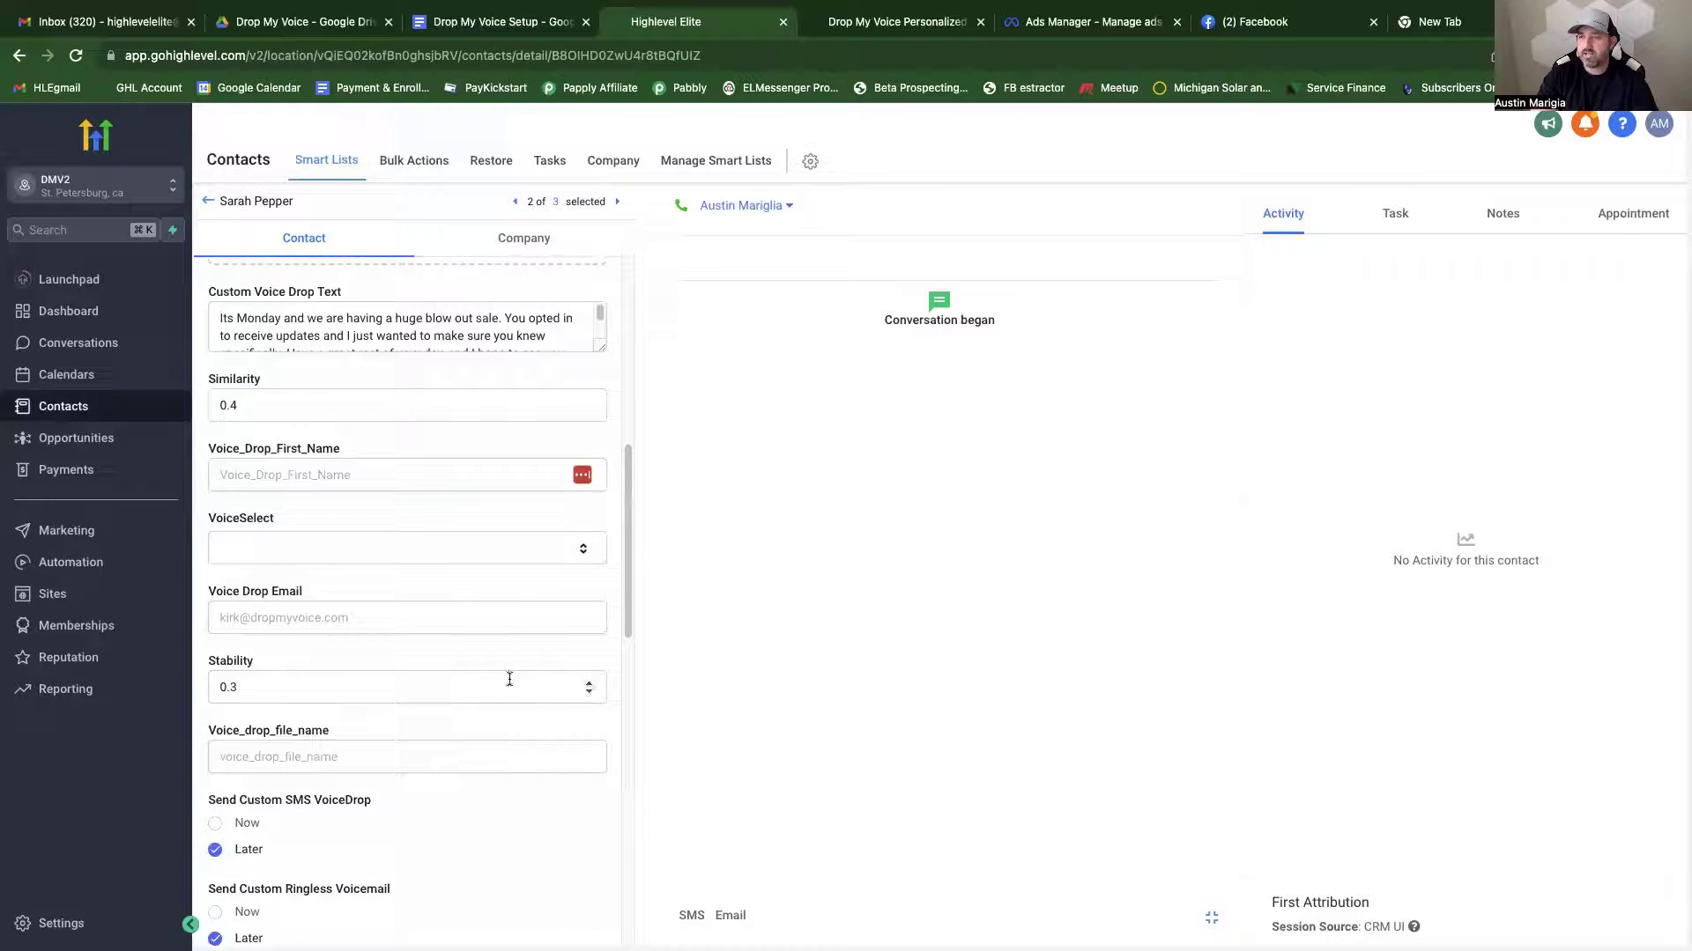
{"action": "left_click", "coordinate": [208, 201]}
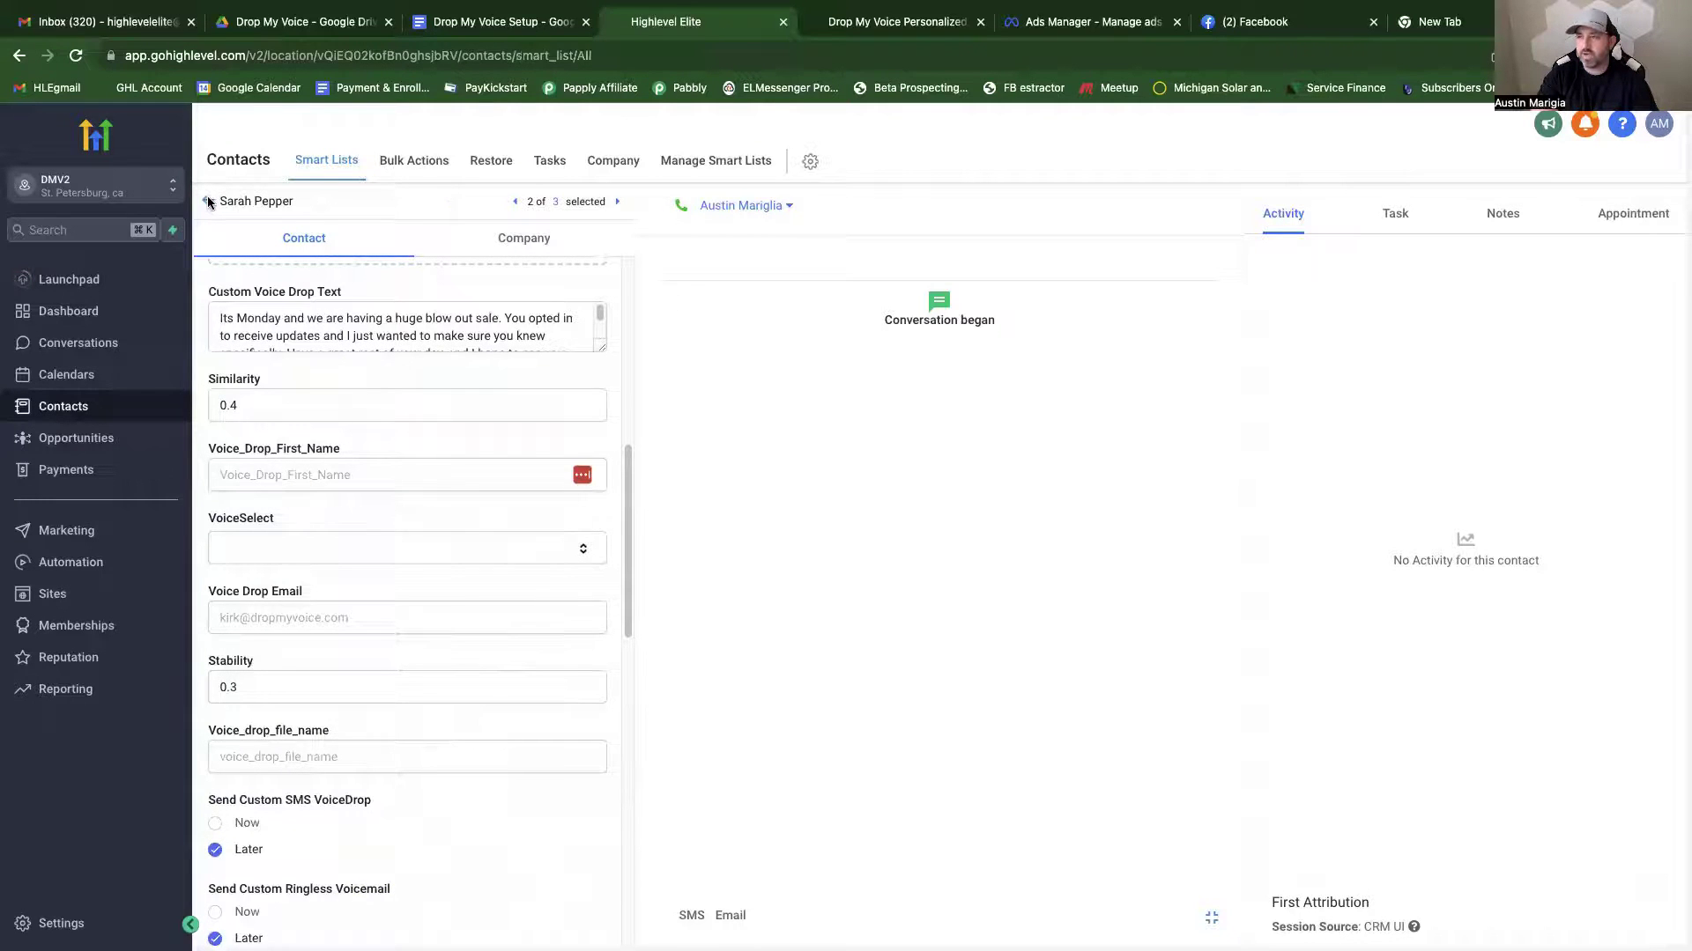
{"action": "left_click", "coordinate": [257, 500]}
{"action": "left_click", "coordinate": [257, 450]}
{"action": "left_click", "coordinate": [257, 403]}
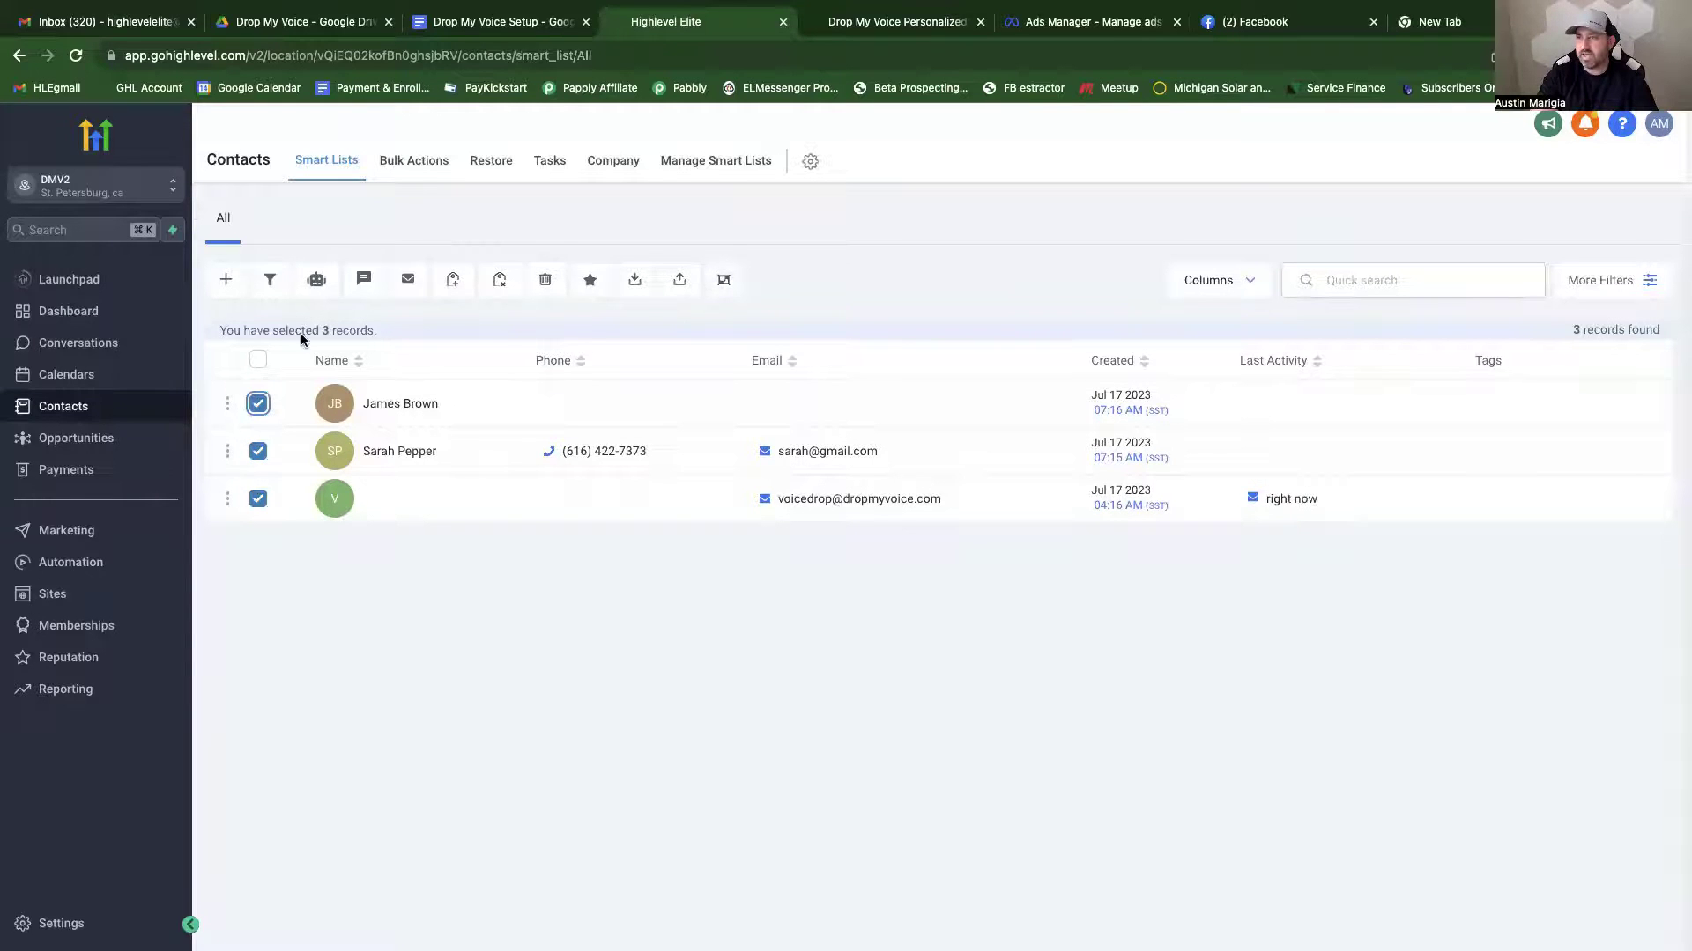
Add the selected contacts all at once to the "Apply Custom Message To Selected" workflow, with "add" as the action description.
{"action": "left_click", "coordinate": [317, 281]}
{"action": "left_click", "coordinate": [1046, 446]}
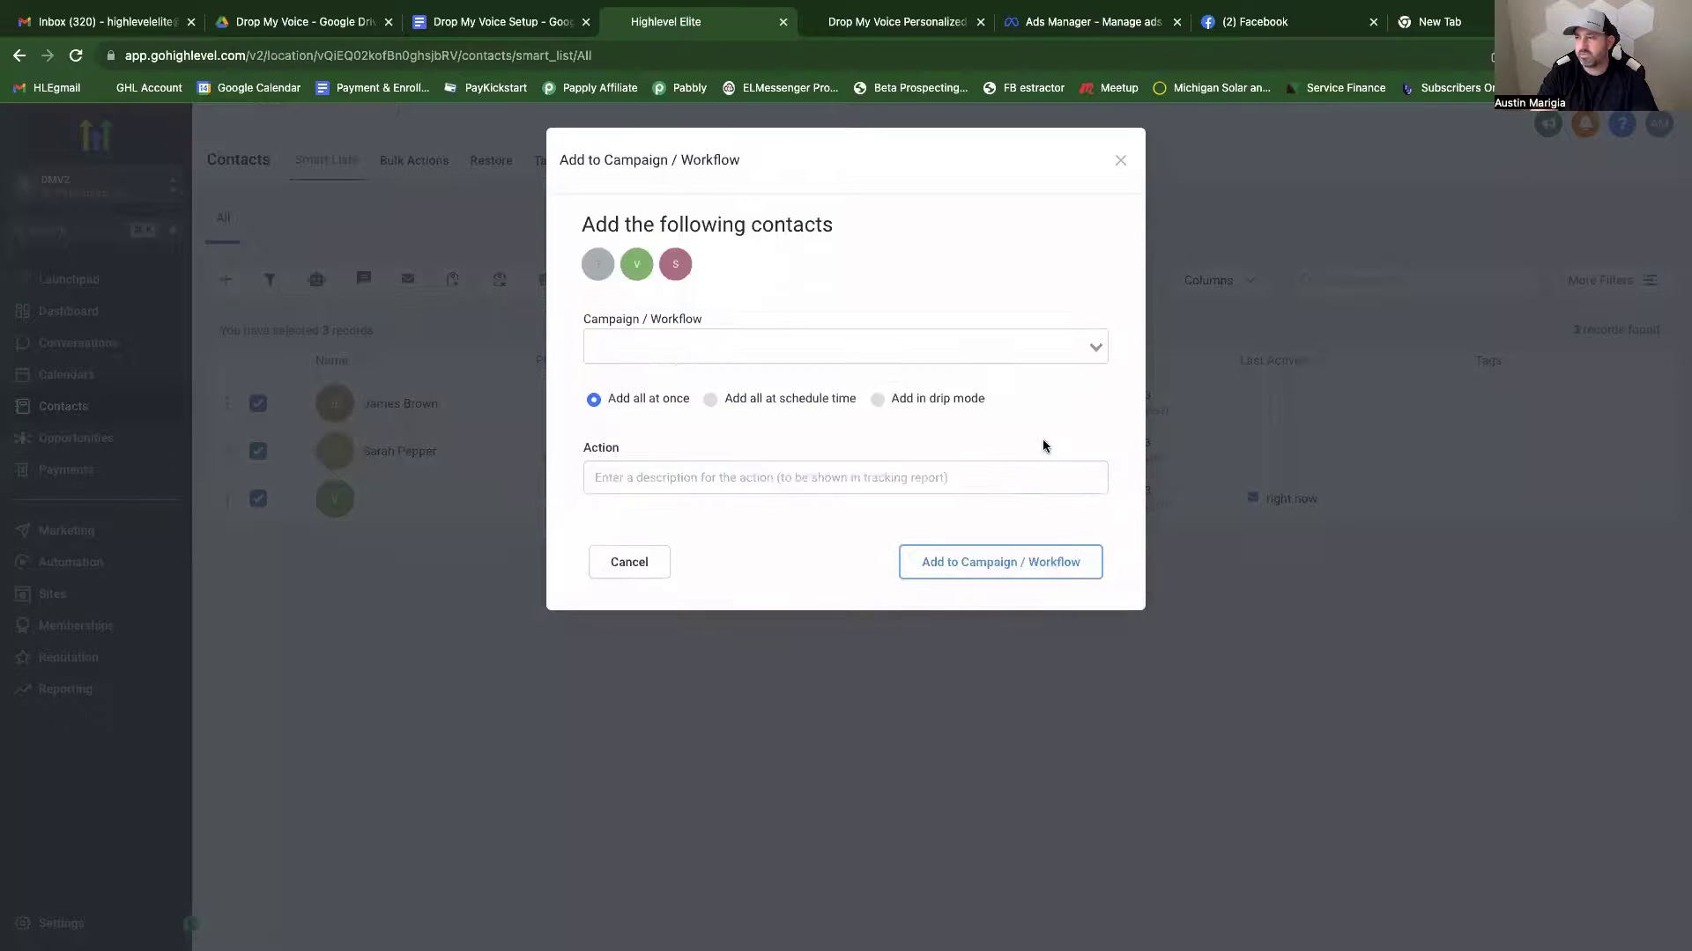
{"action": "left_click", "coordinate": [701, 344]}
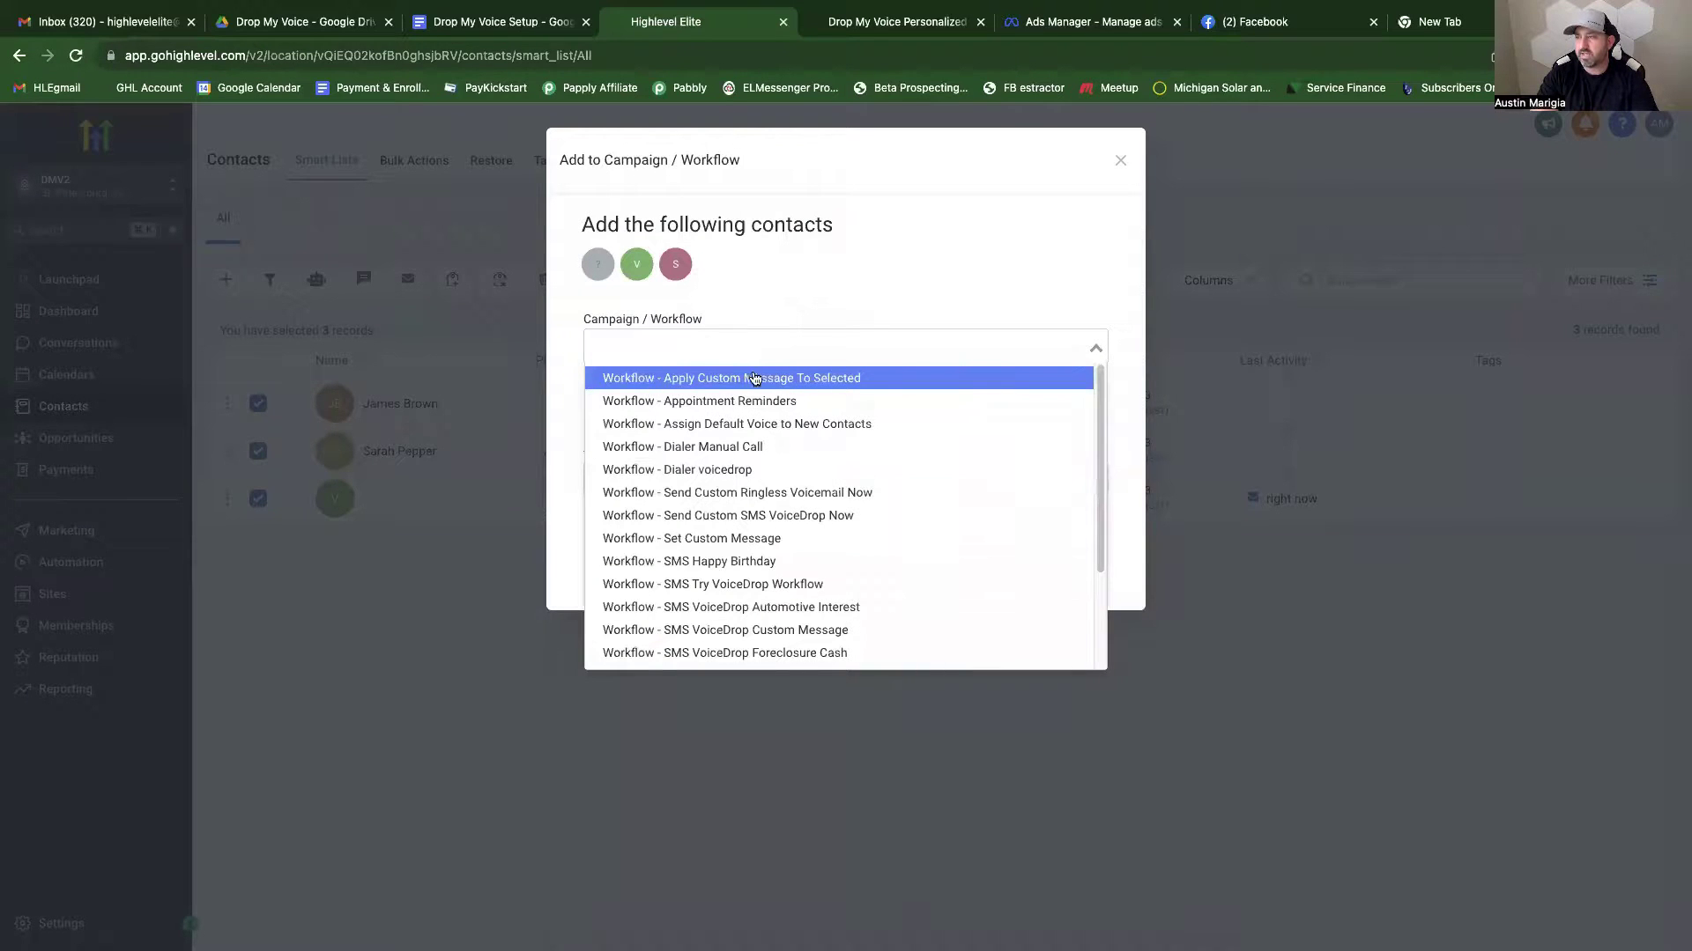
{"action": "left_click", "coordinate": [828, 380]}
{"action": "left_click", "coordinate": [697, 480]}
{"action": "type", "text": "add"}
{"action": "left_click", "coordinate": [937, 570]}
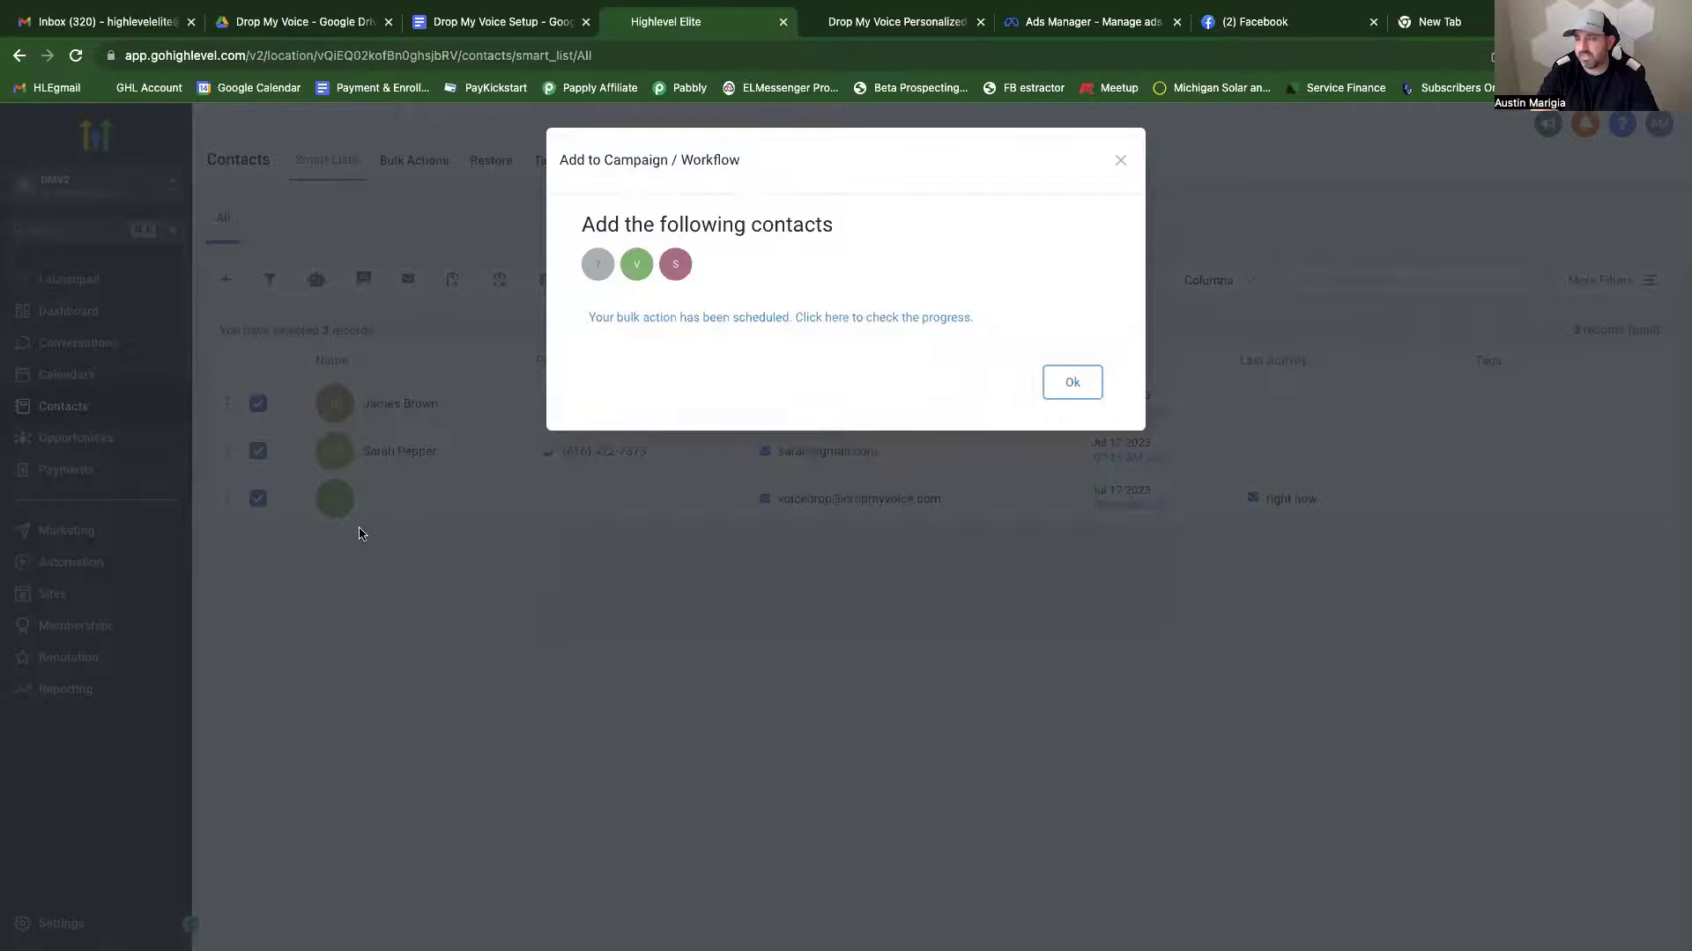
Close the bulk action notice, check the first contact's Custom Voice Drop Text, and return to the contacts list.
{"action": "left_click", "coordinate": [854, 489]}
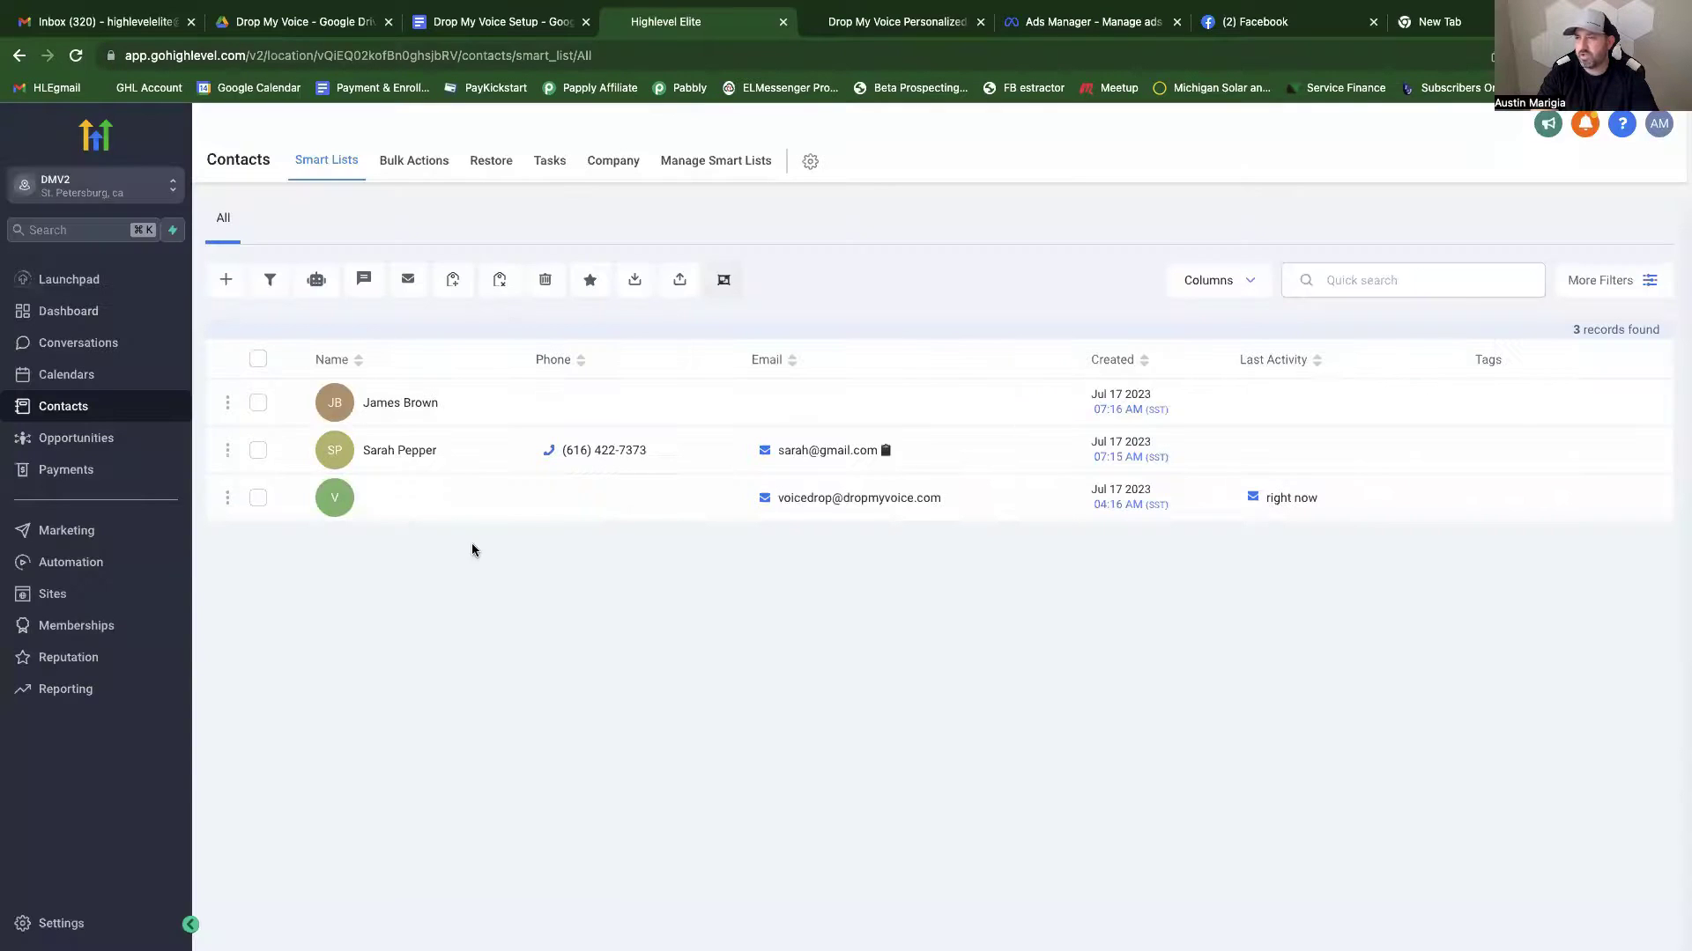
{"action": "left_click", "coordinate": [420, 405]}
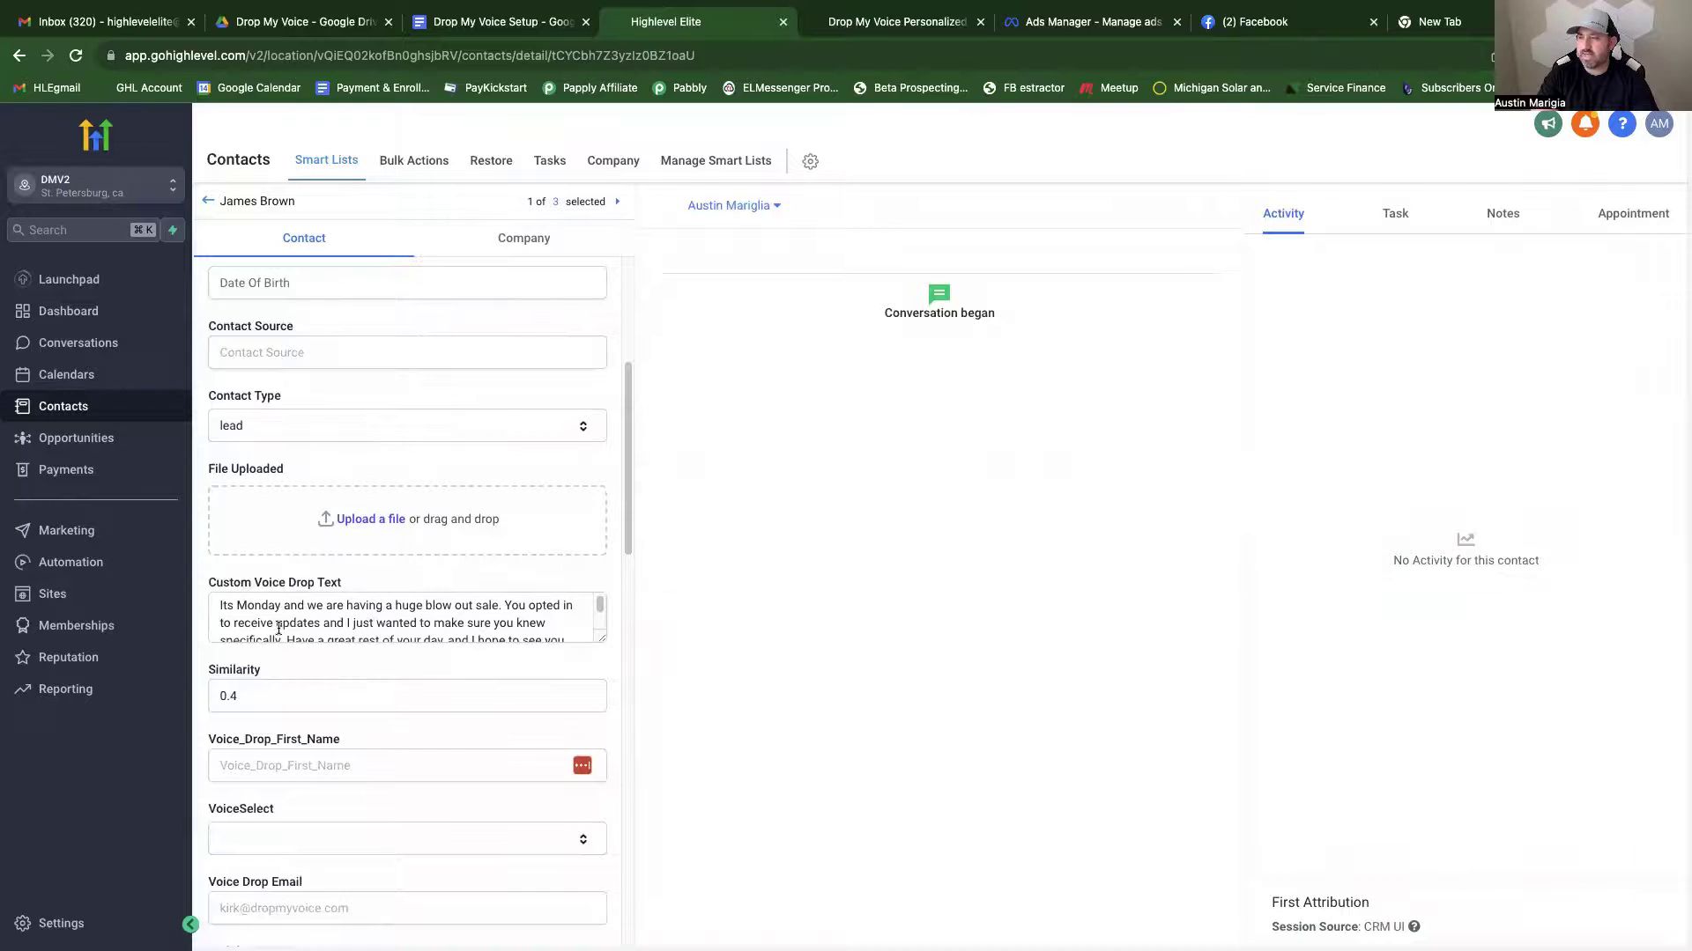
{"action": "scroll", "coordinate": [279, 629], "scroll_direction": "down", "scroll_amount": 3}
{"action": "scroll", "coordinate": [417, 627], "scroll_direction": "up", "scroll_amount": 3}
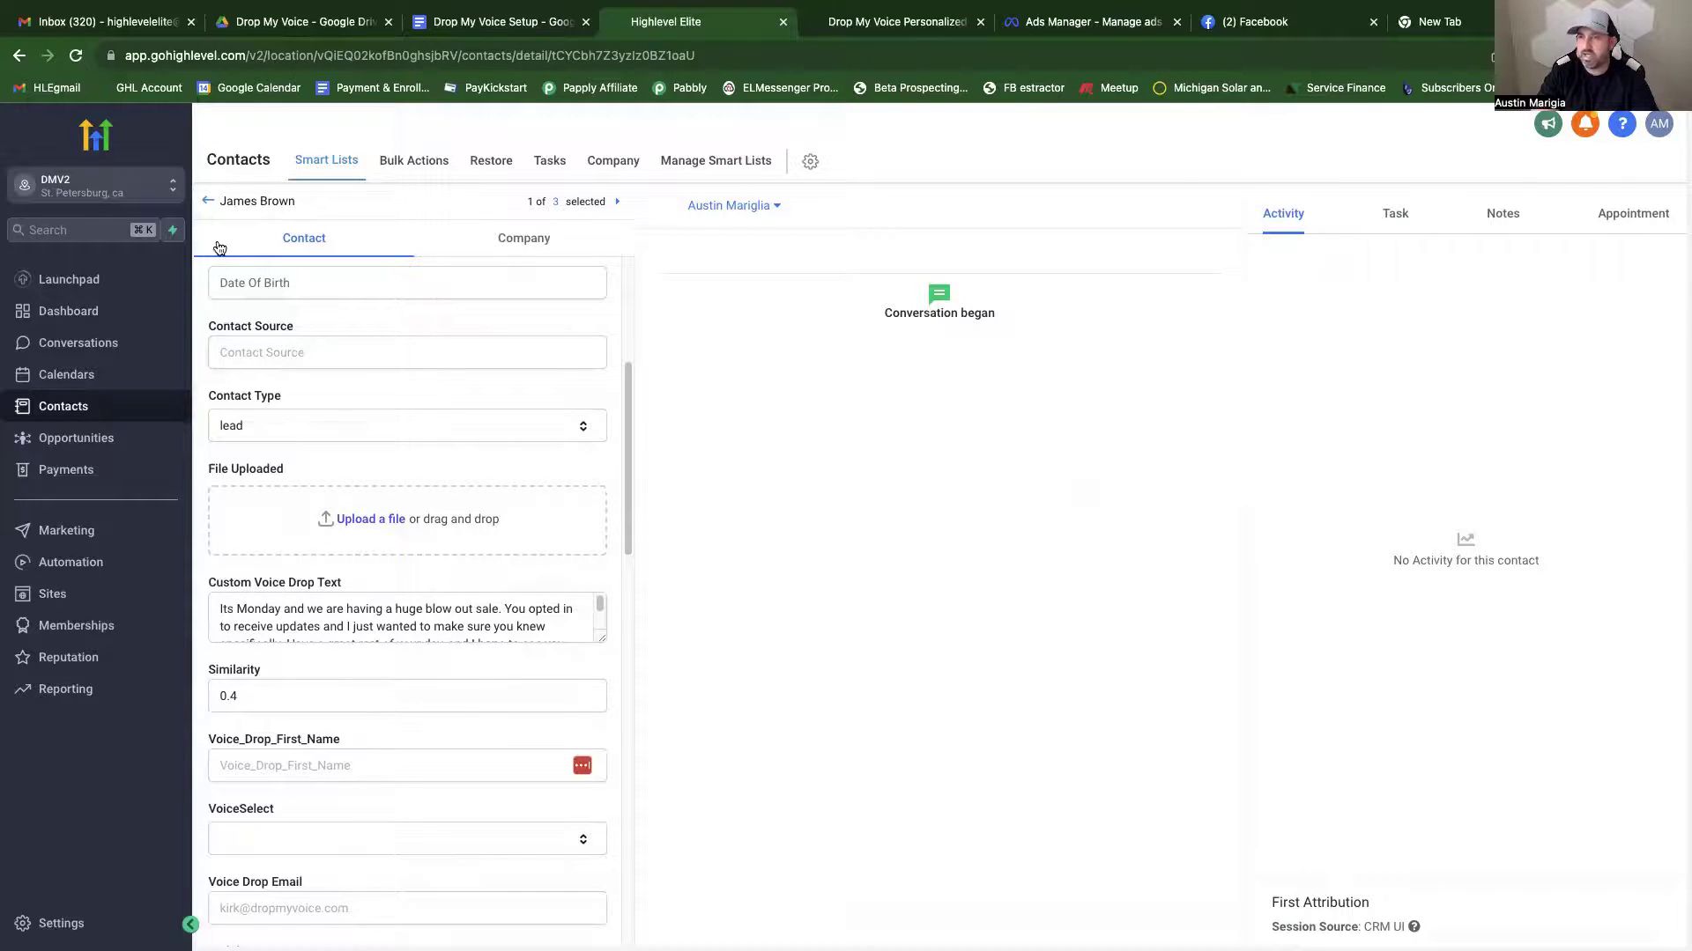
{"action": "left_click", "coordinate": [207, 203]}
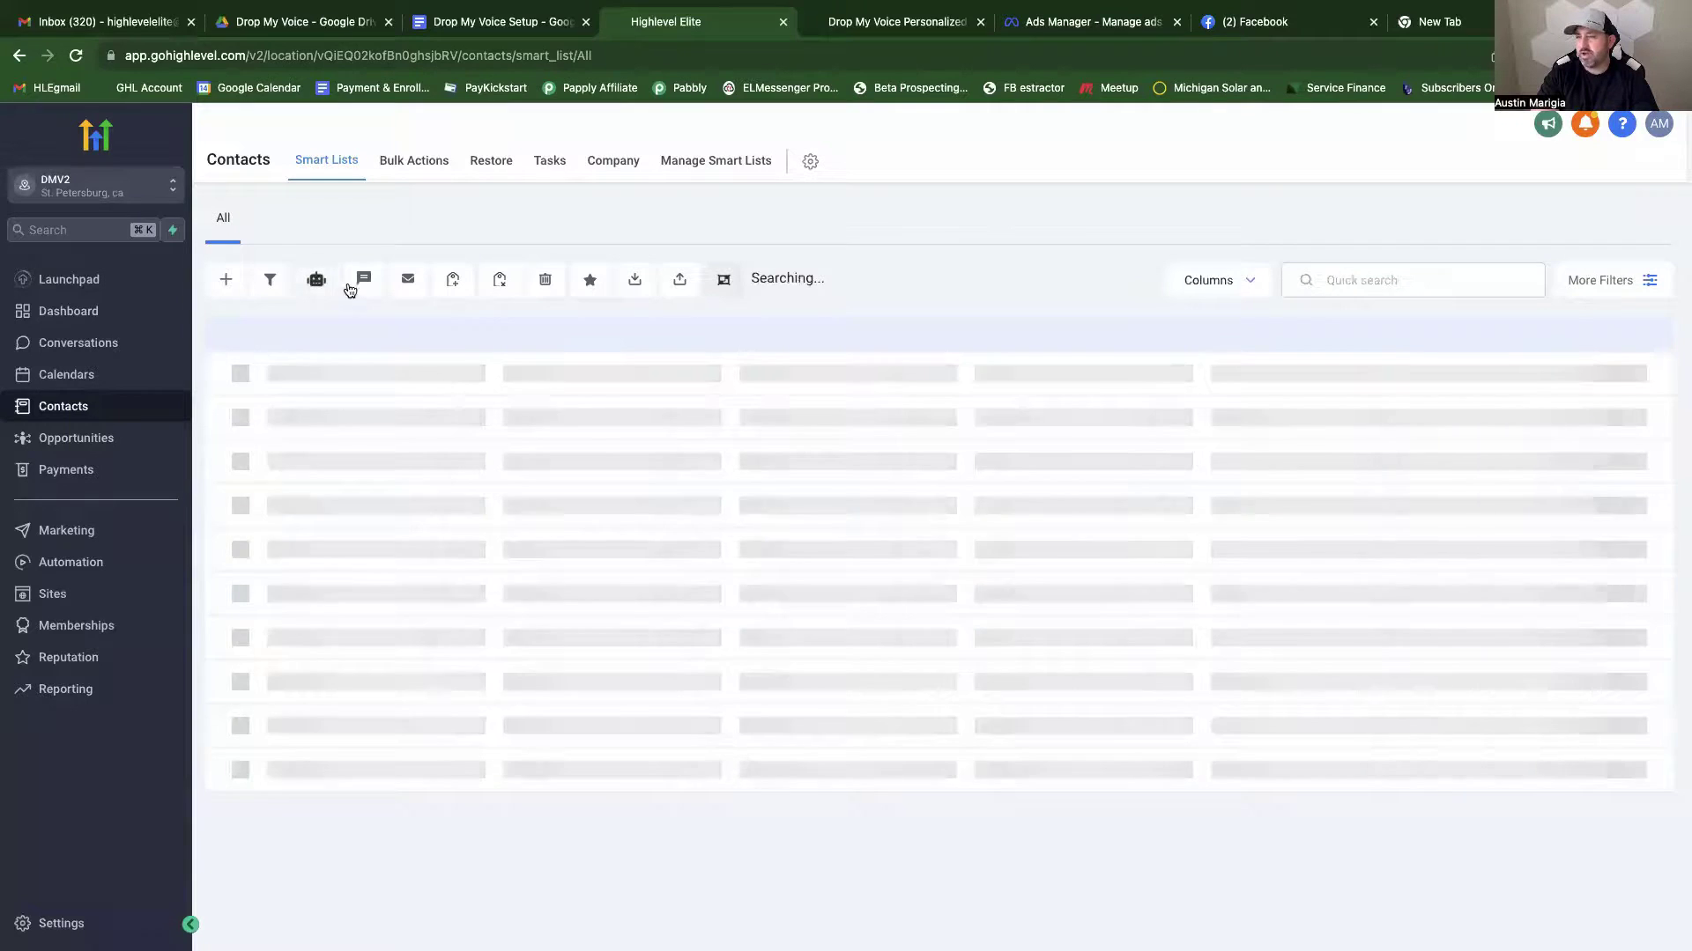
Select all three contacts and add them all at once to the "VoiceMAIL Custom Message" workflow, with "add" as the action description.
{"action": "left_click", "coordinate": [257, 403]}
{"action": "left_click", "coordinate": [257, 451]}
{"action": "left_click", "coordinate": [257, 498]}
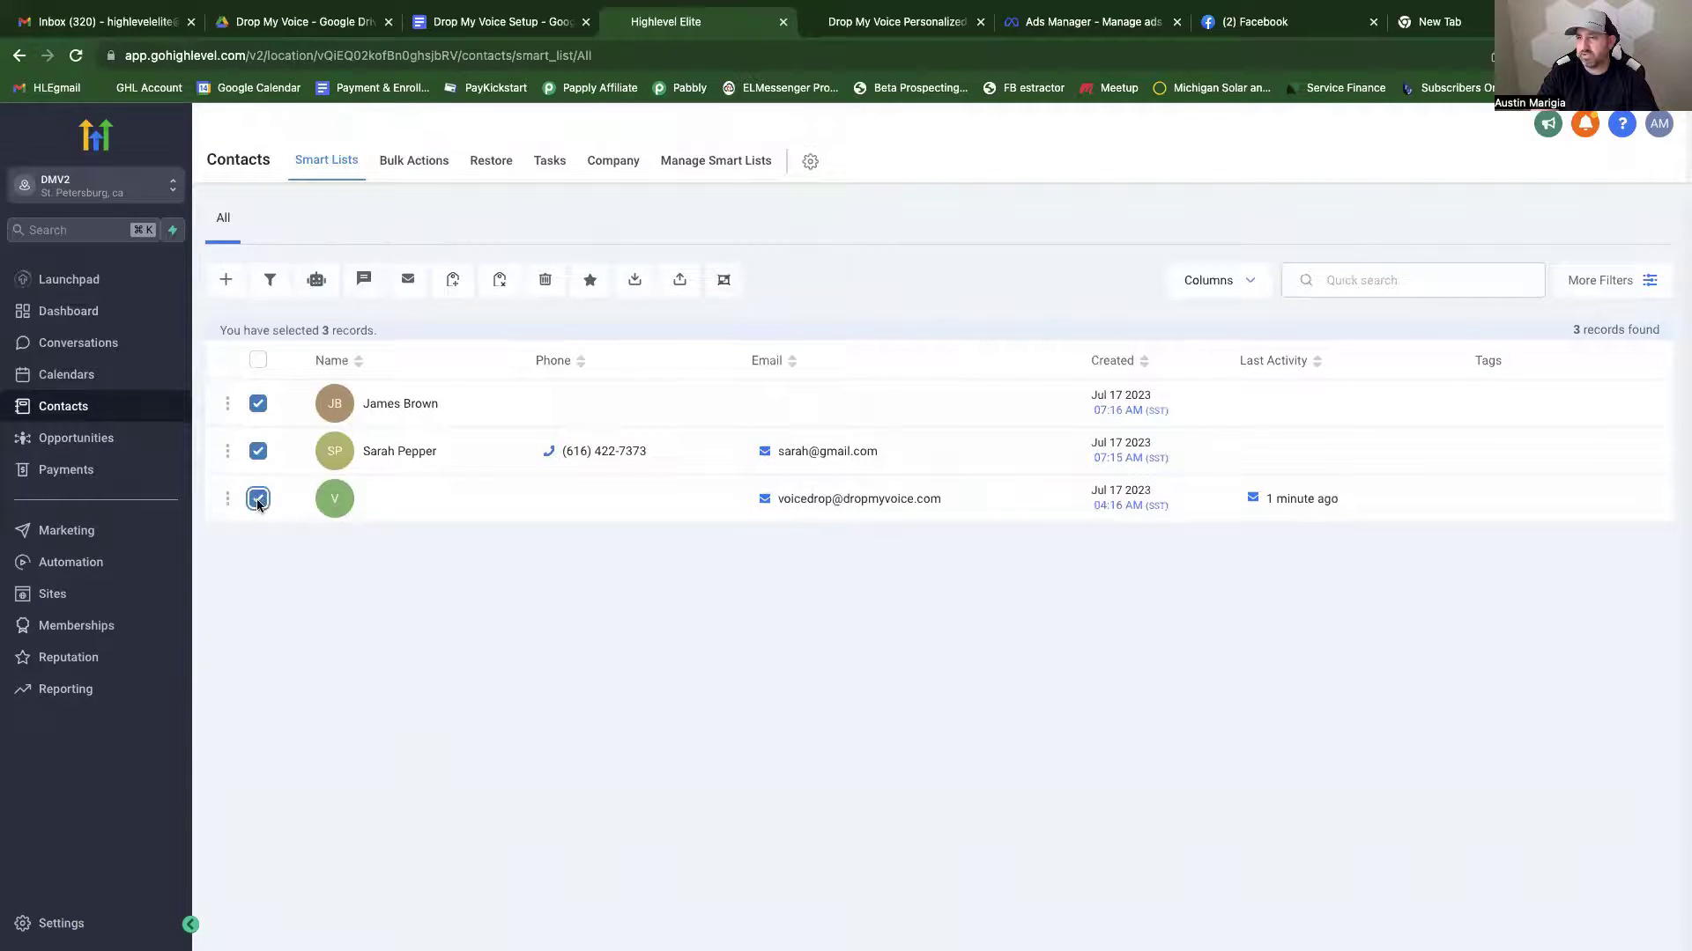
{"action": "left_click", "coordinate": [316, 280]}
{"action": "left_click", "coordinate": [1046, 447]}
{"action": "left_click", "coordinate": [793, 350]}
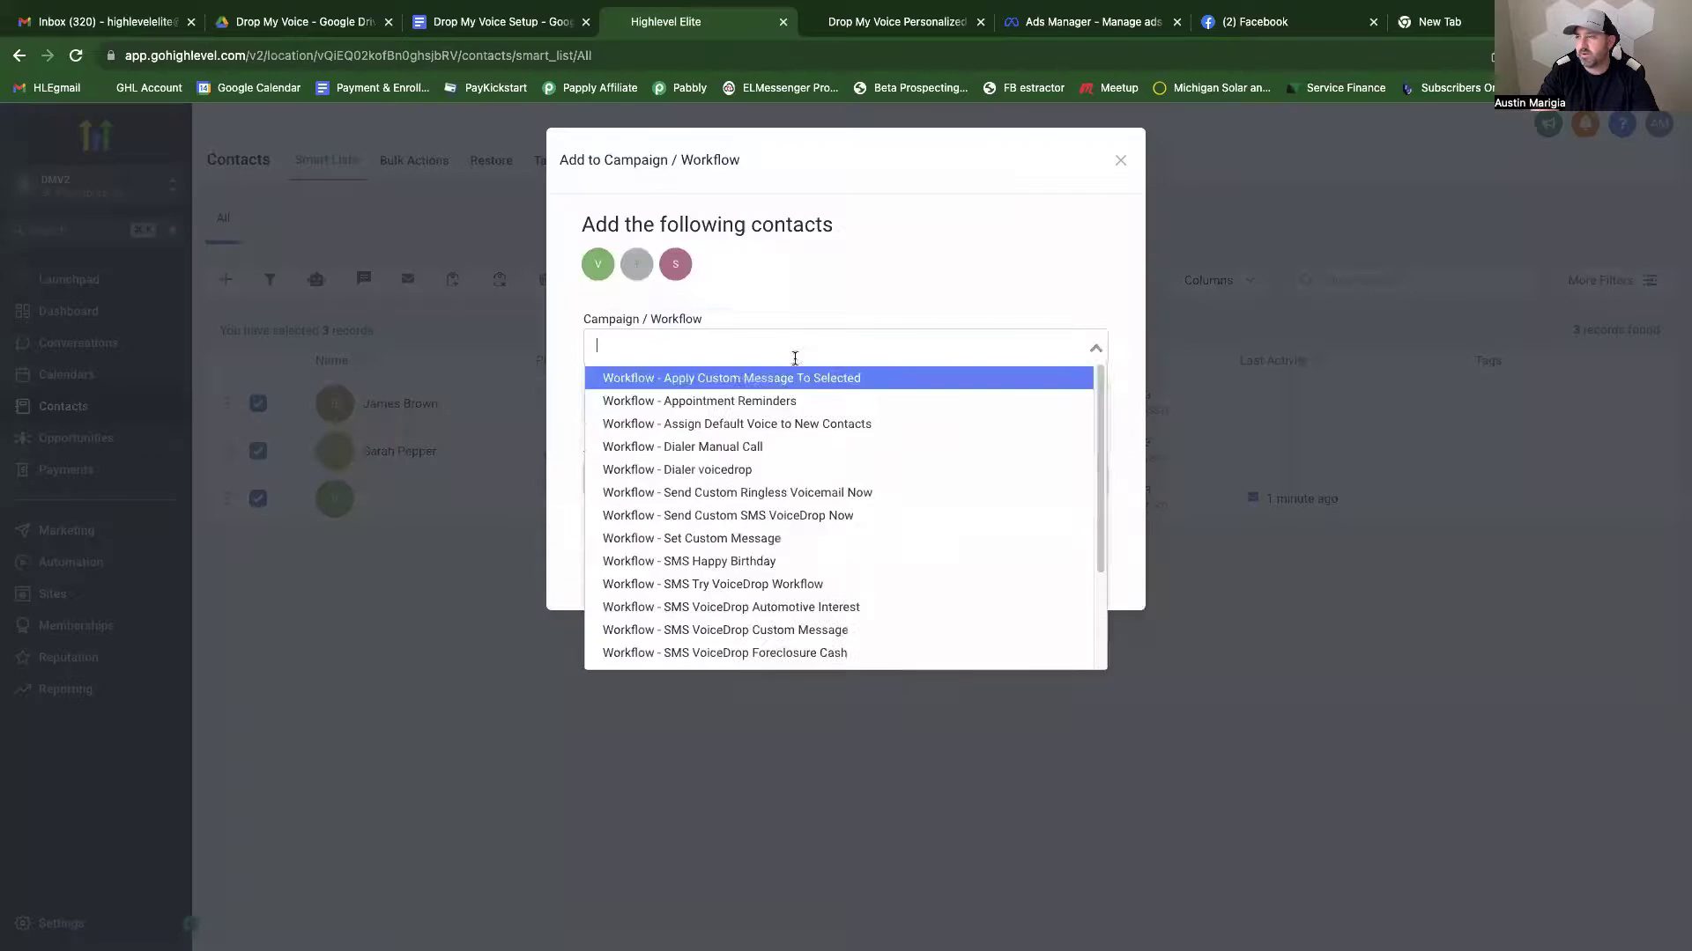
{"action": "left_click", "coordinate": [755, 297]}
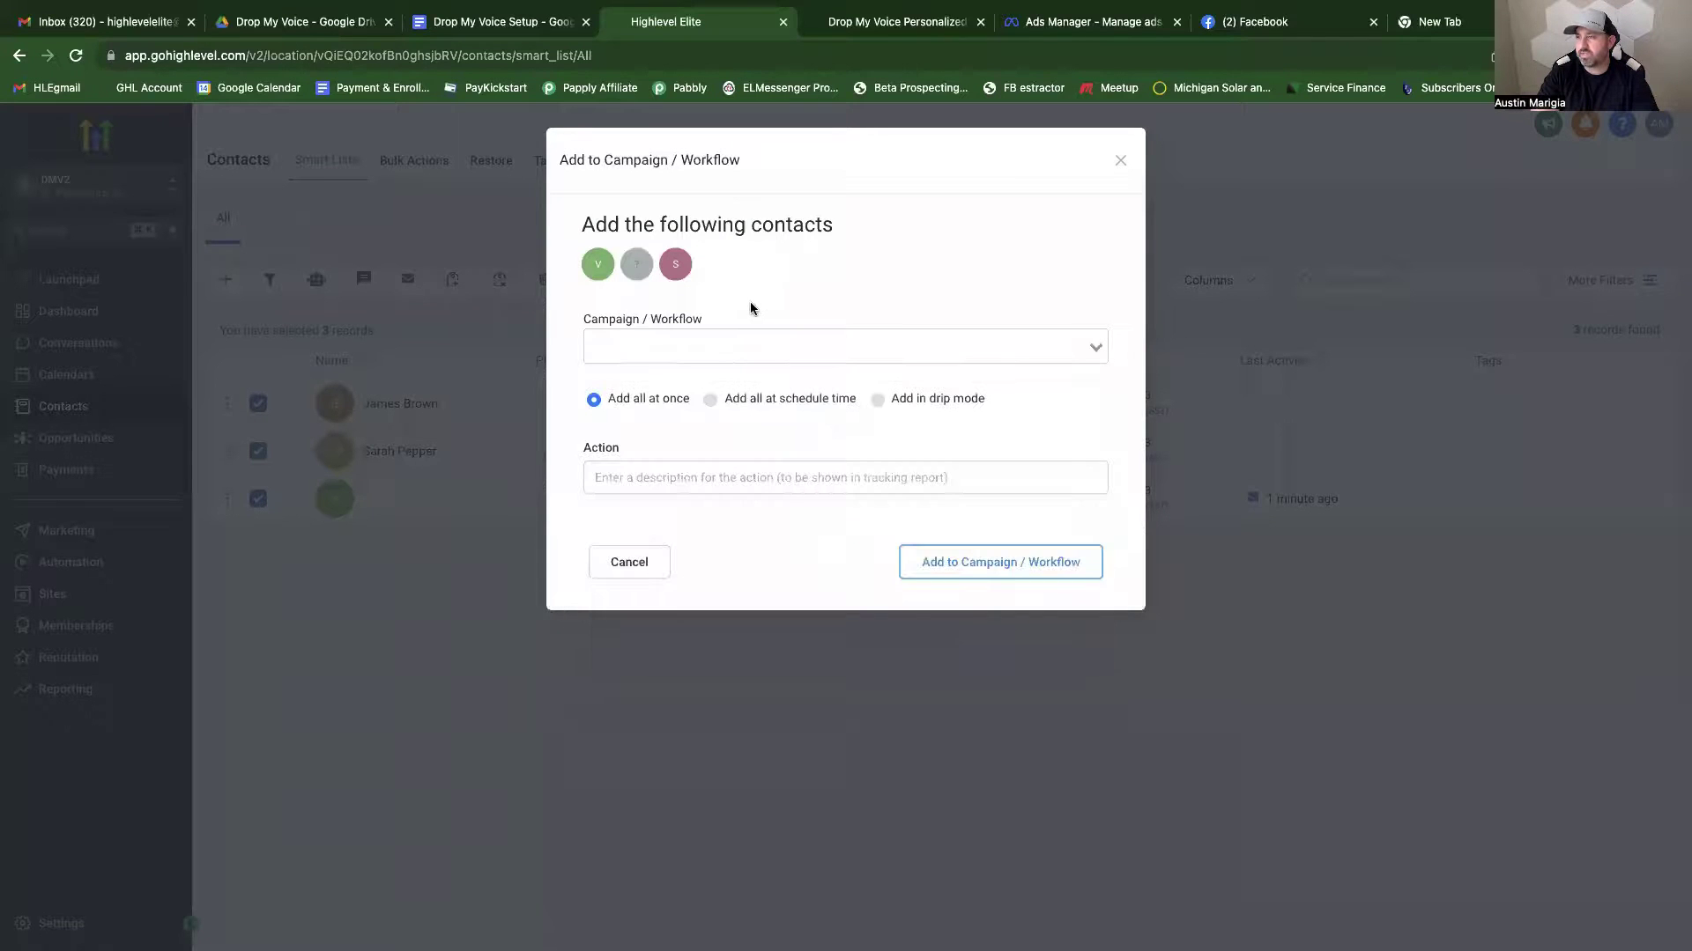
{"action": "left_click", "coordinate": [717, 350]}
{"action": "scroll", "coordinate": [834, 572], "scroll_direction": "down", "scroll_amount": 2}
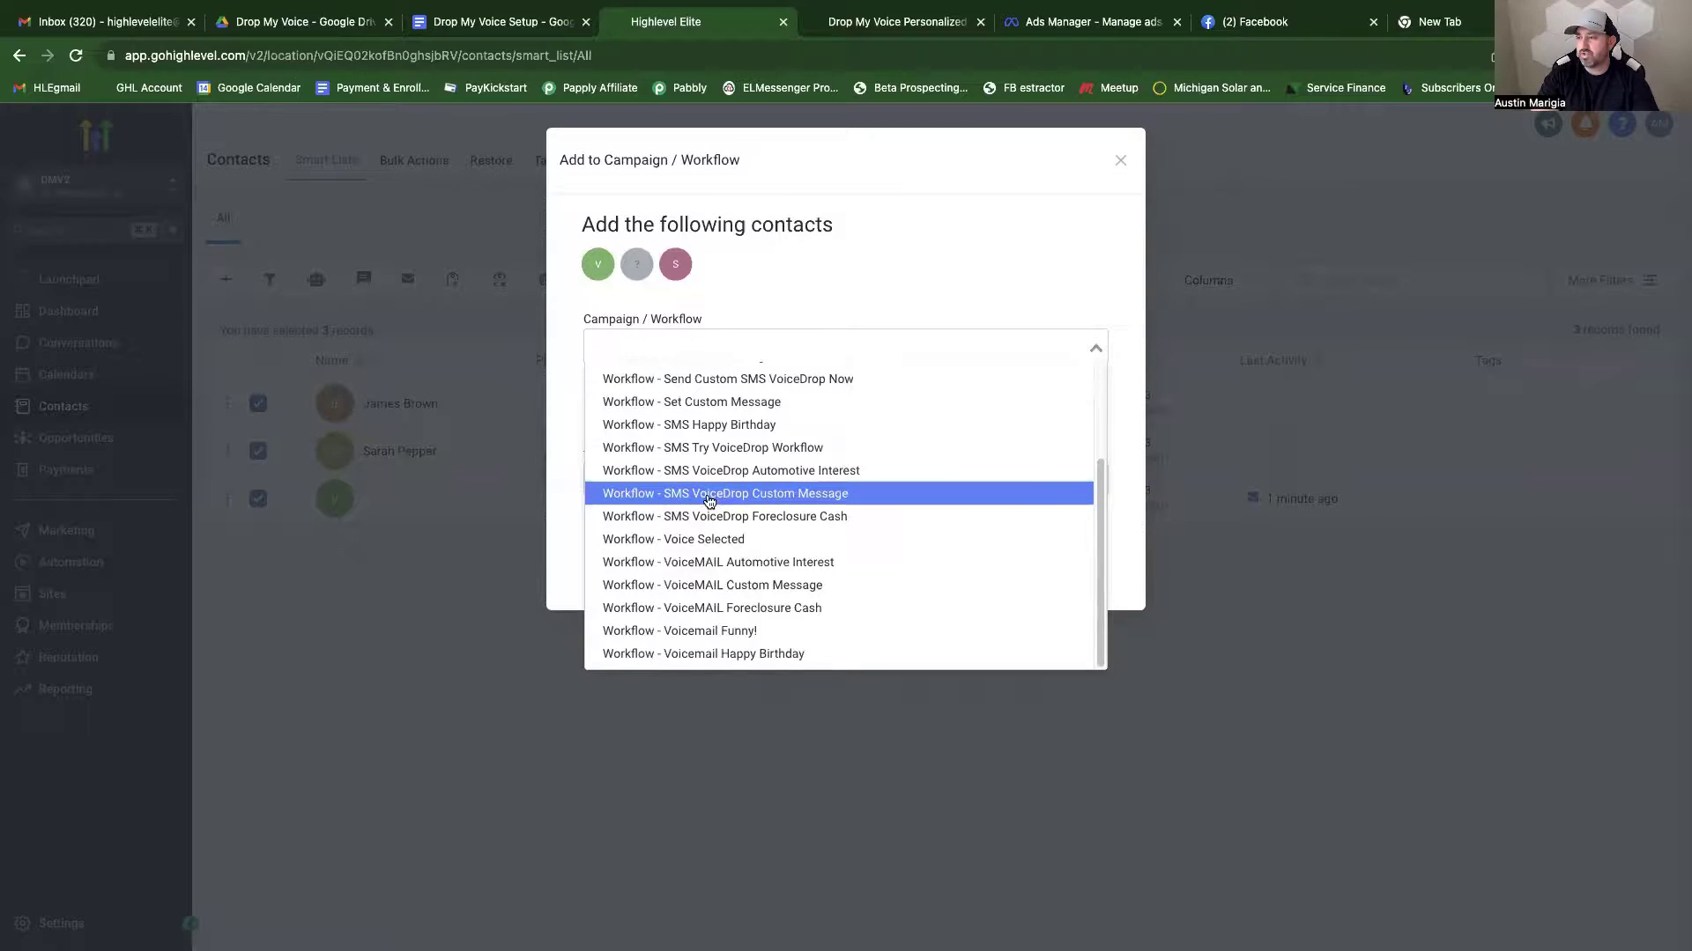
{"action": "left_click", "coordinate": [679, 588]}
{"action": "left_click", "coordinate": [638, 486]}
{"action": "type", "text": "add"}
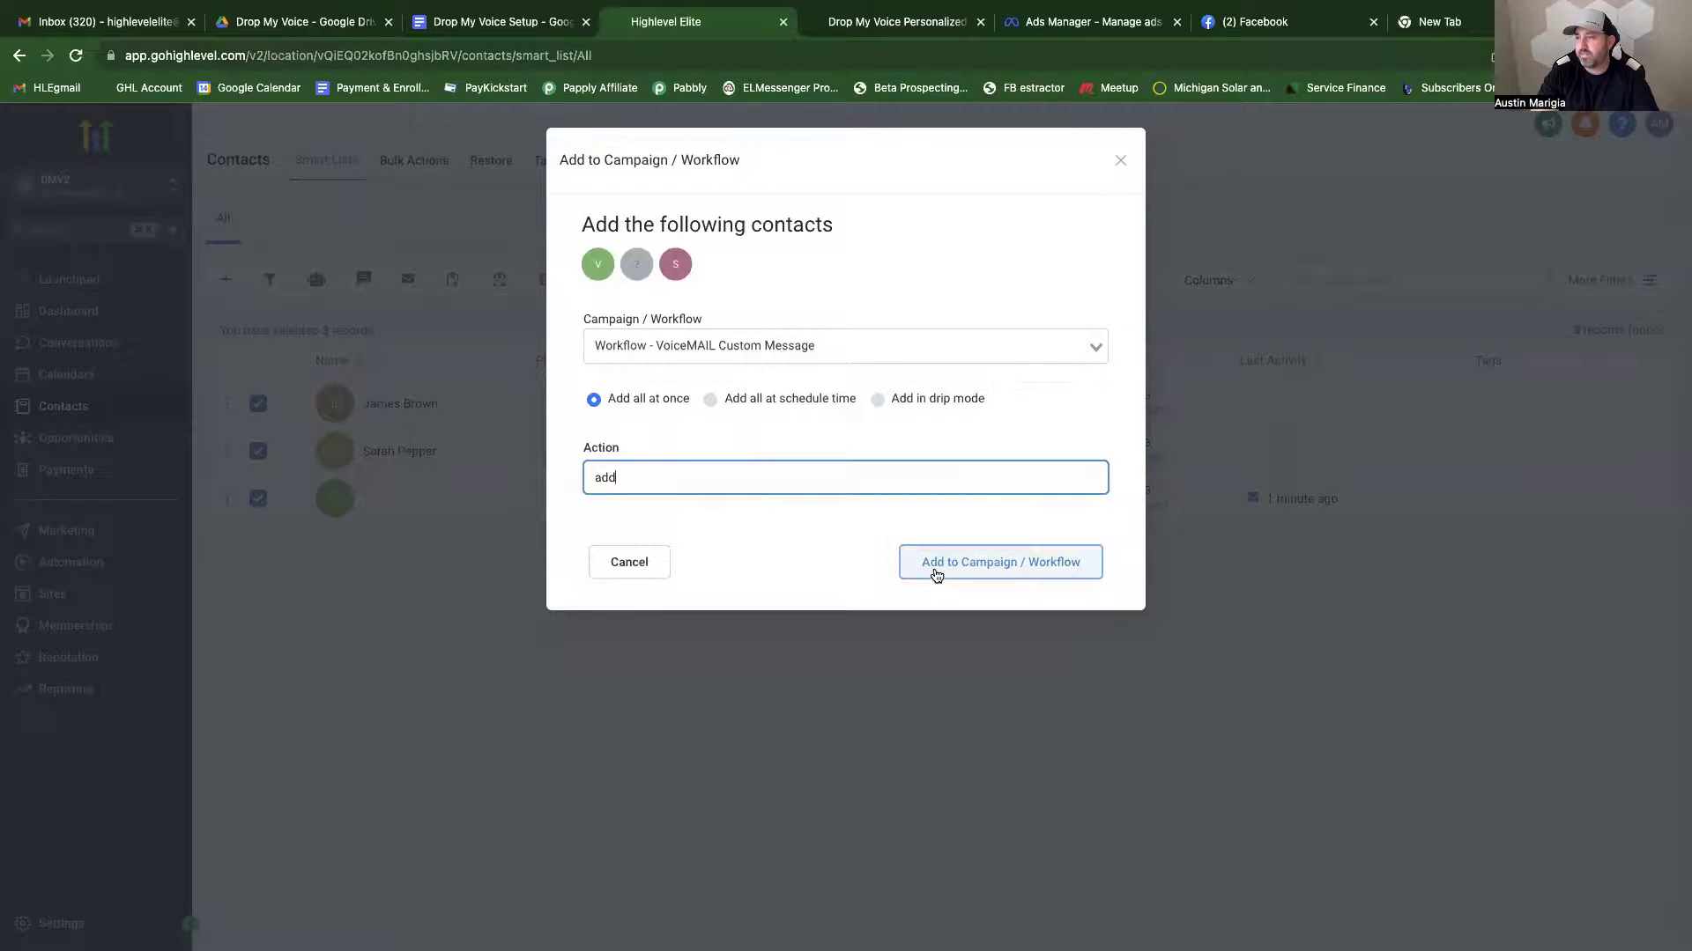
{"action": "left_click", "coordinate": [921, 577]}
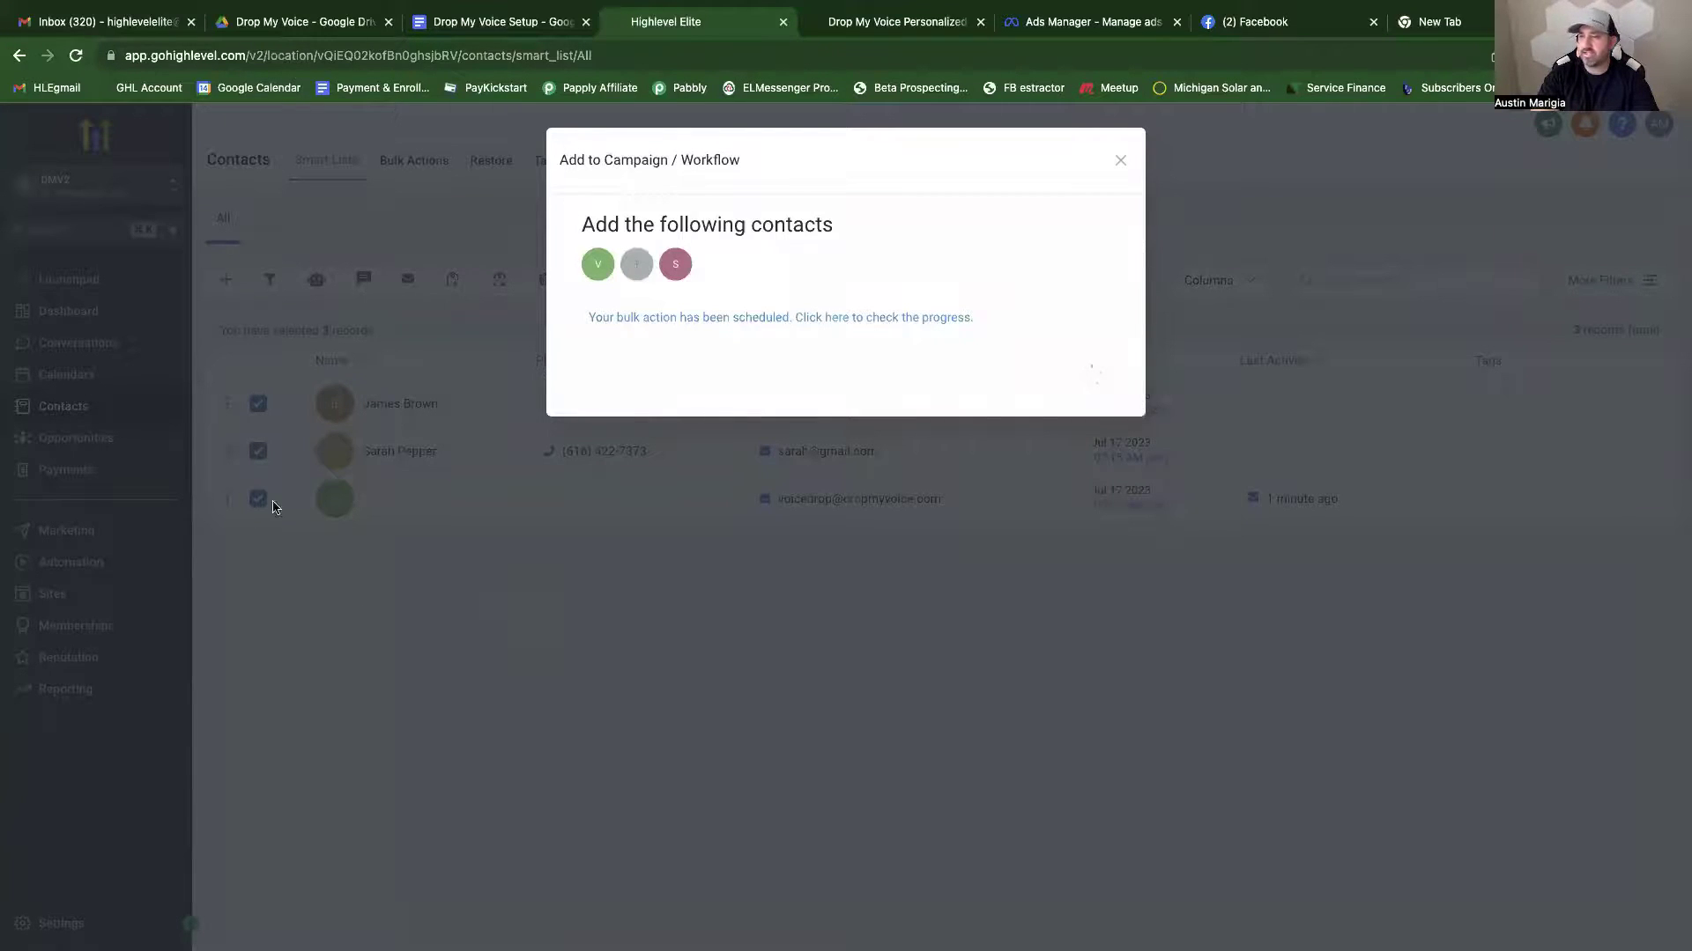
{"action": "left_click", "coordinate": [1068, 384]}
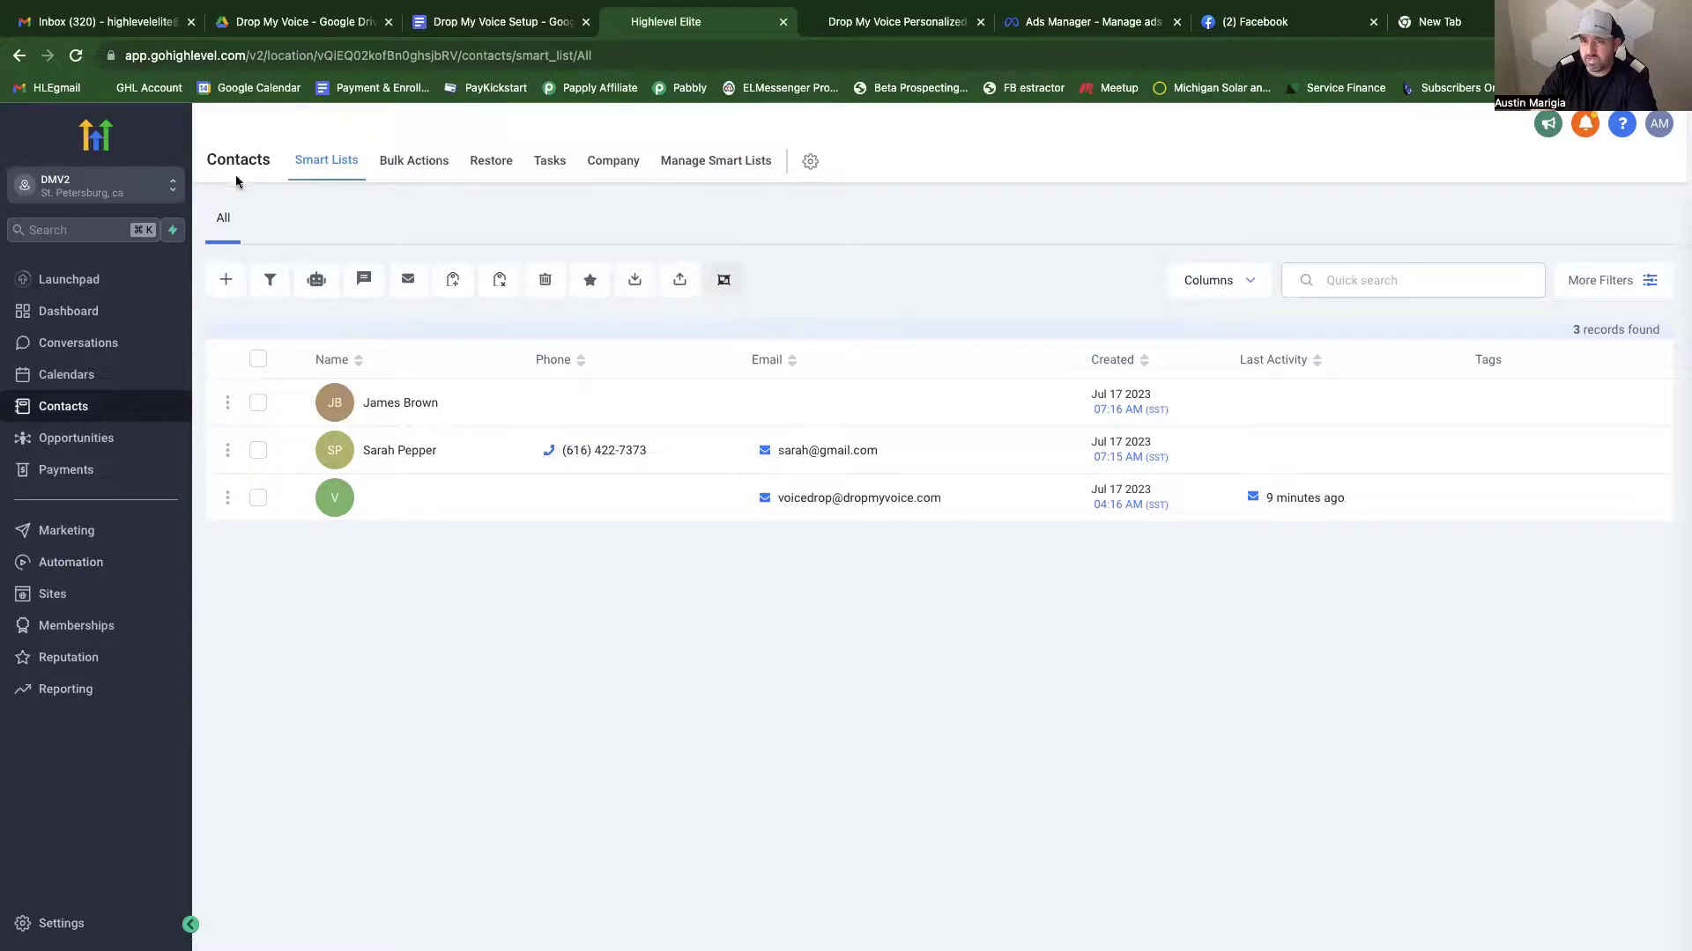
Switch to the Drop My Voice Setup document in Google Docs and set its zoom to 90%.
{"action": "left_click", "coordinate": [504, 22]}
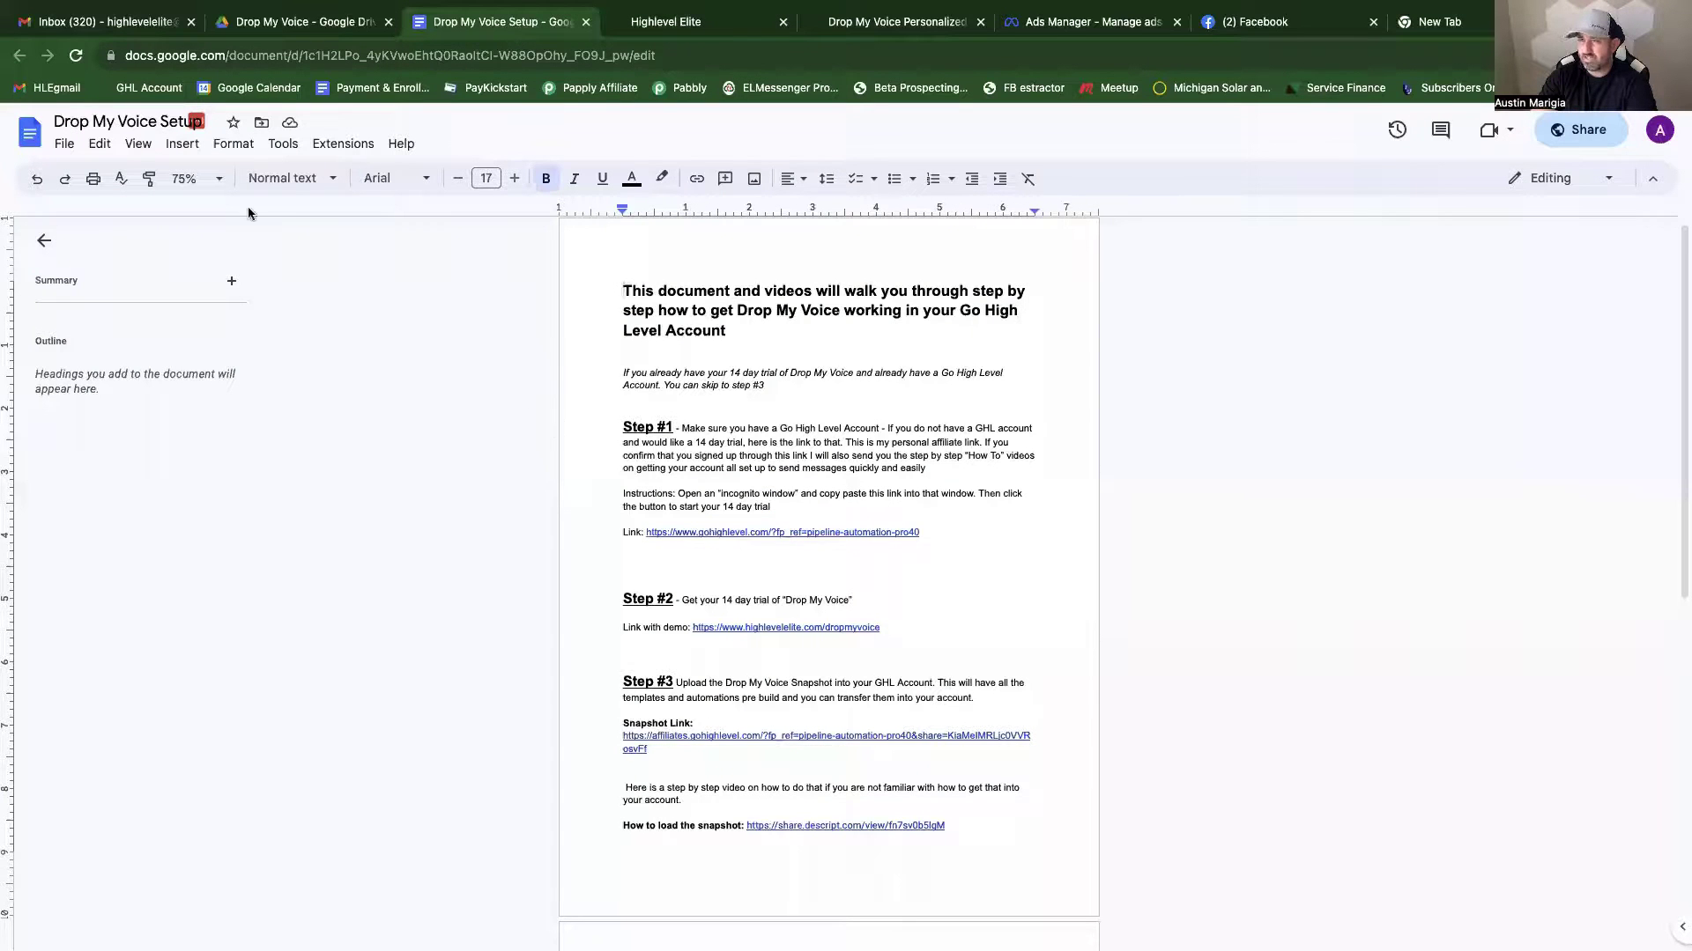
{"action": "left_click", "coordinate": [194, 179]}
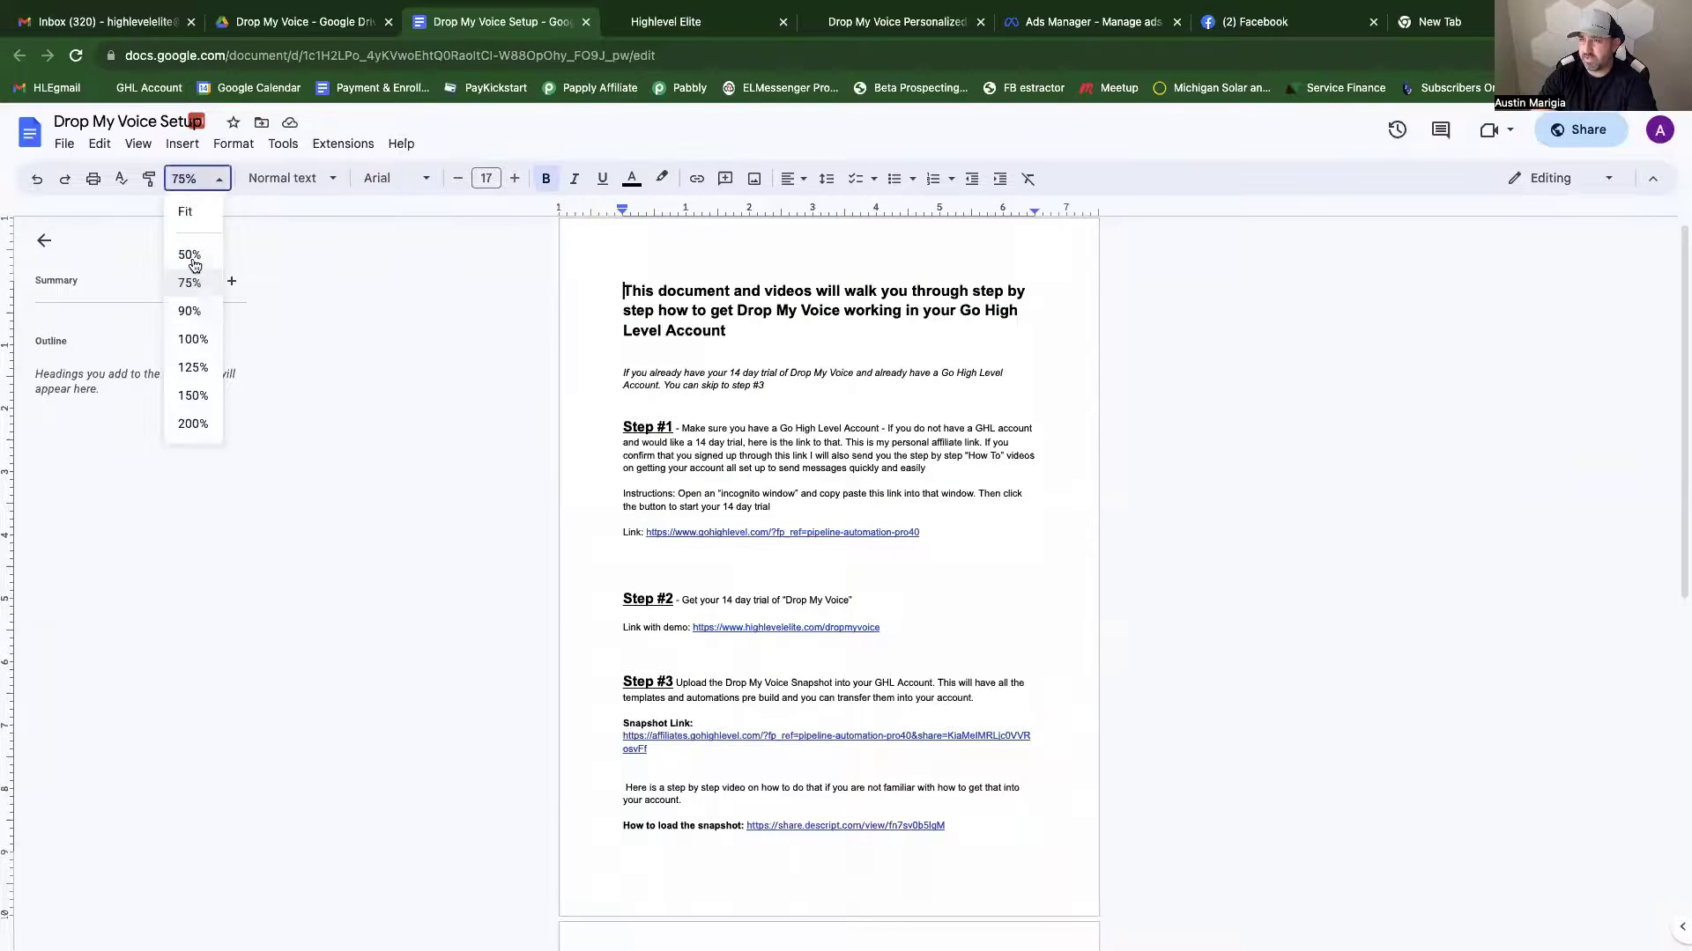
{"action": "left_click", "coordinate": [189, 312]}
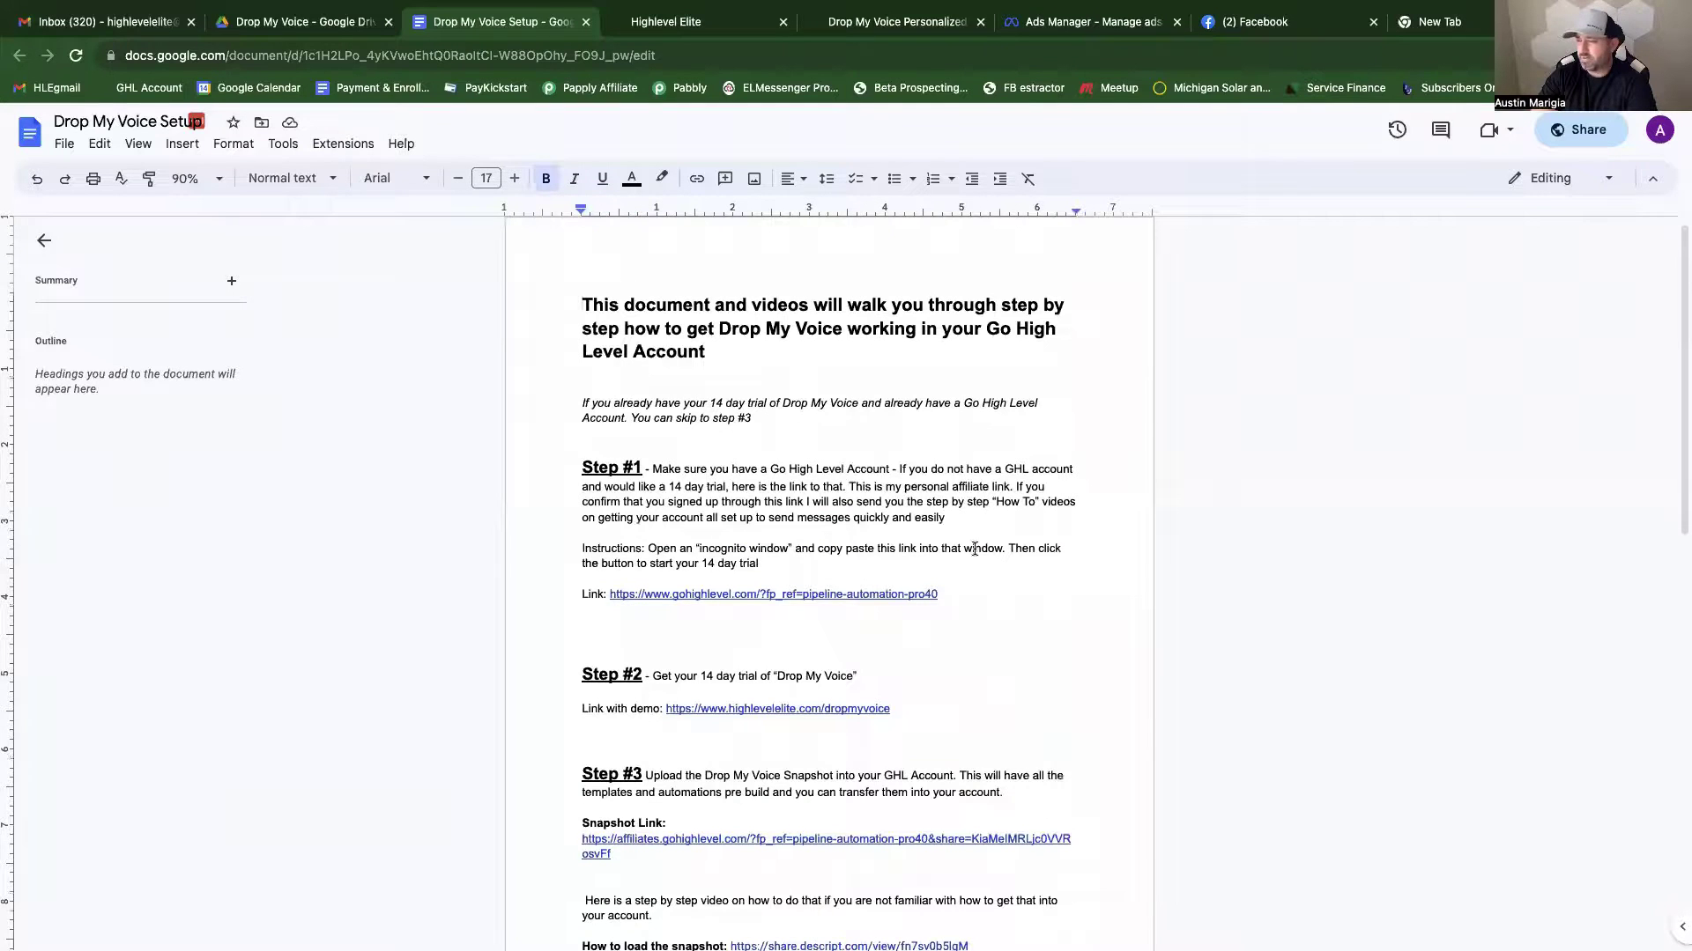
Read through the Step #1 instructions and GoHighLevel trial link, and continue to Step #2 of the setup document.
{"action": "left_click_drag", "start_coordinate": [947, 596], "coordinate": [583, 563]}
{"action": "left_click", "coordinate": [592, 563]}
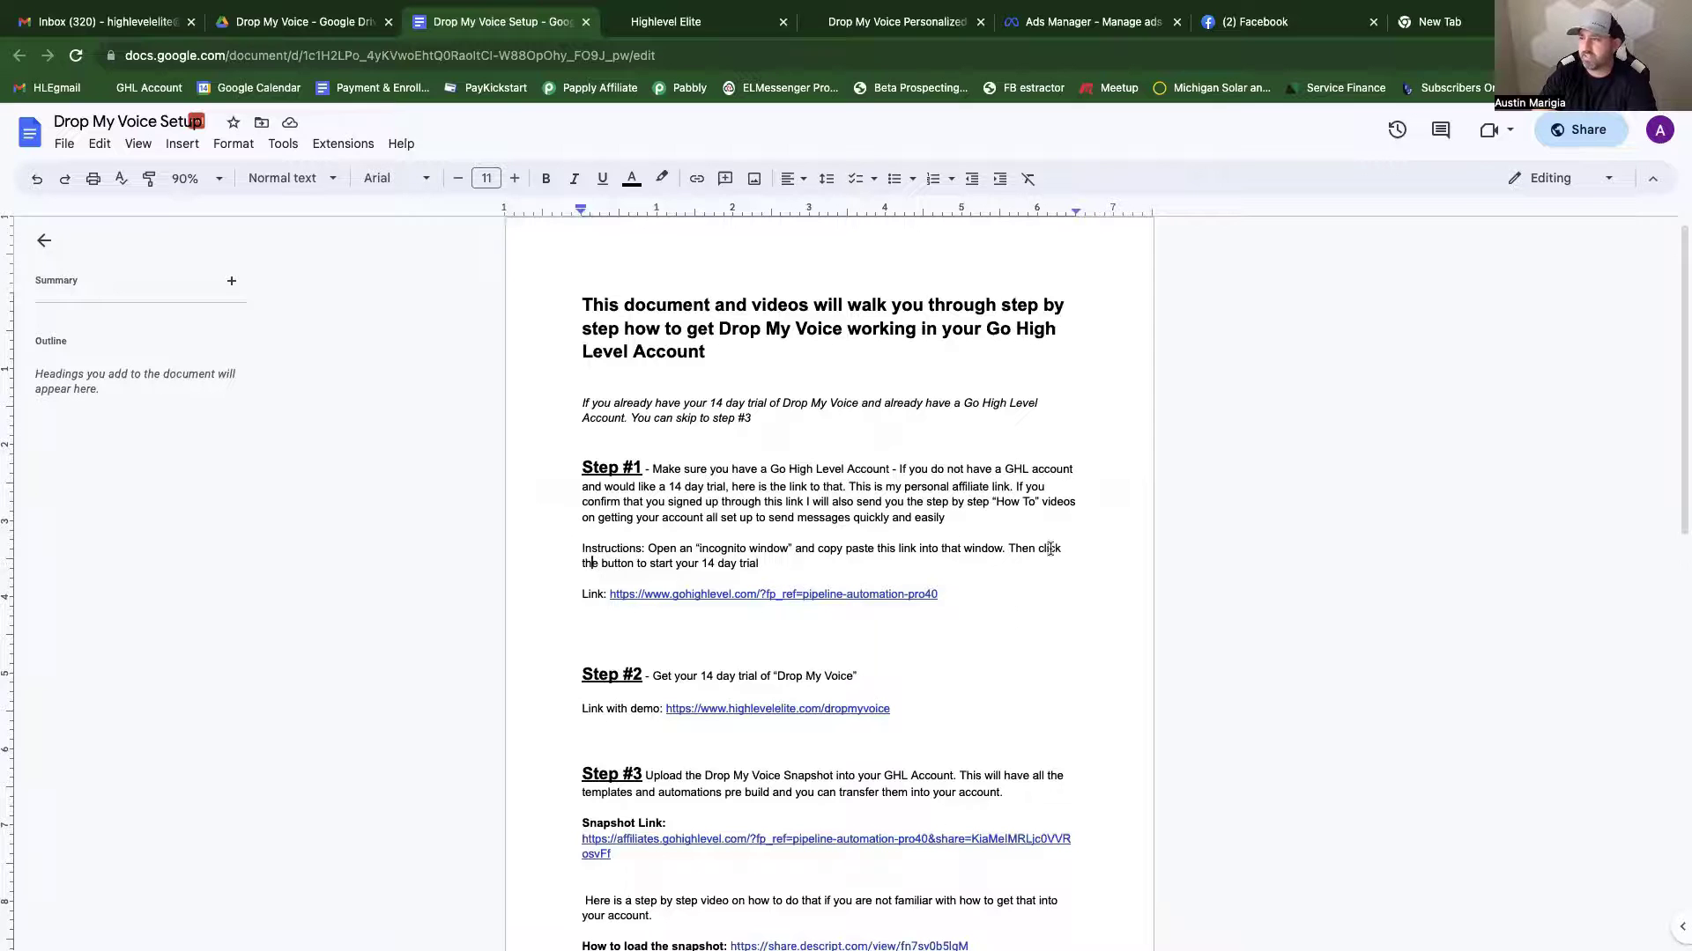
{"action": "left_click_drag", "start_coordinate": [825, 508], "coordinate": [958, 600]}
{"action": "left_click", "coordinate": [962, 605]}
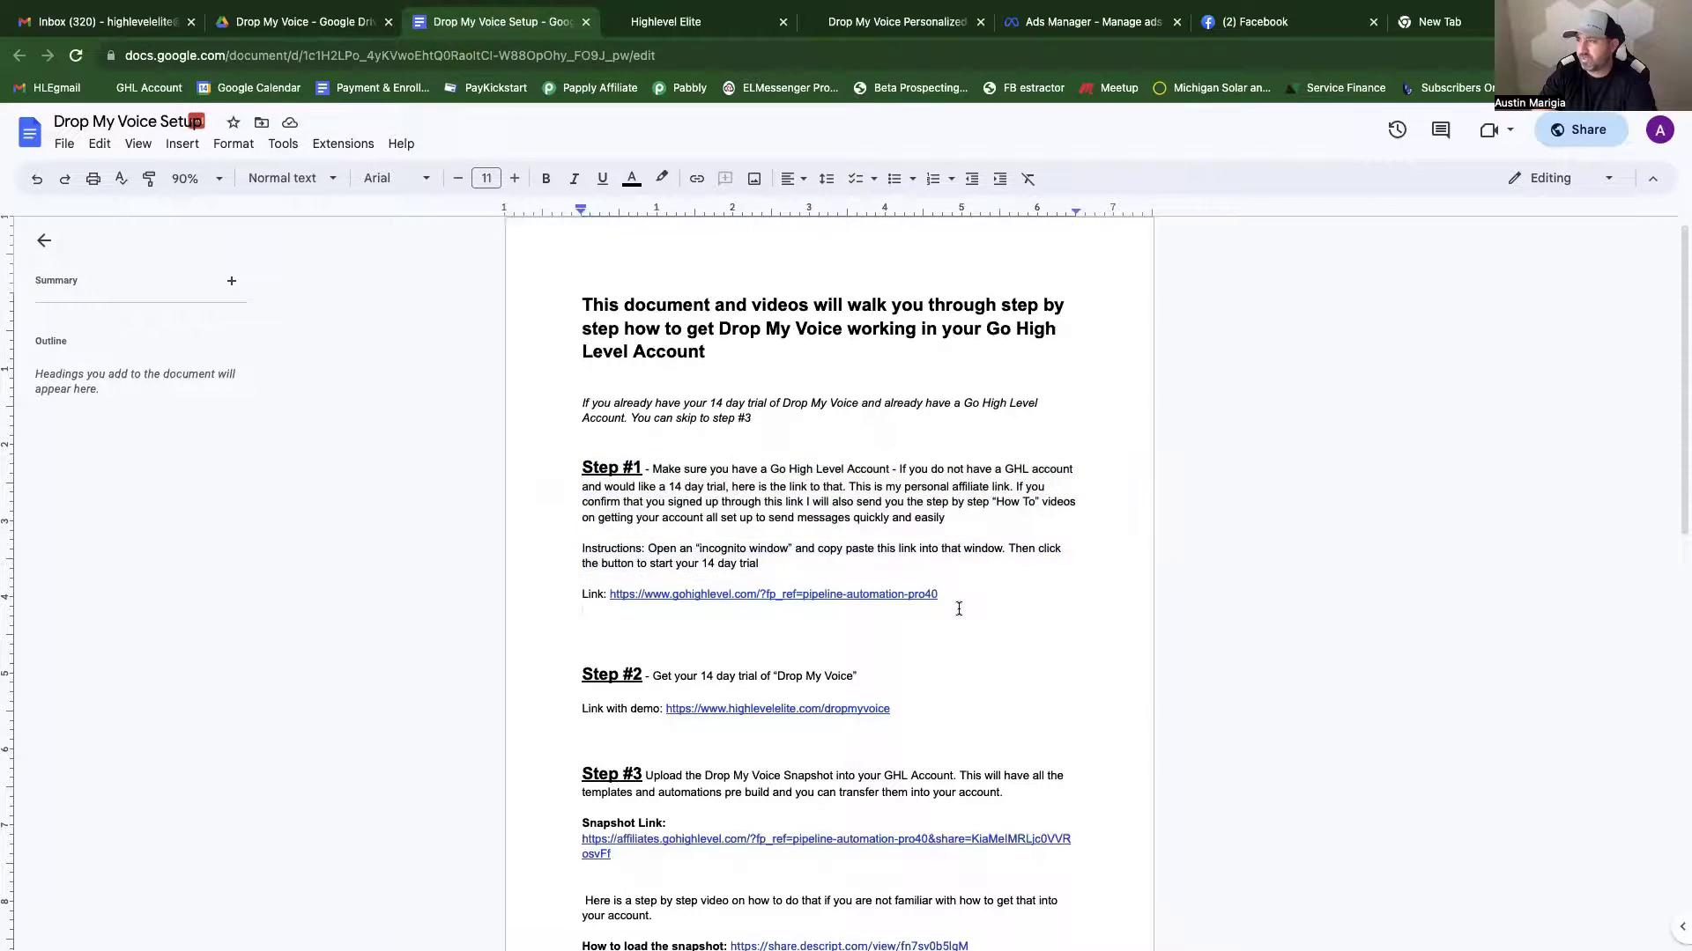
{"action": "scroll", "coordinate": [965, 613], "scroll_direction": "down", "scroll_amount": 1}
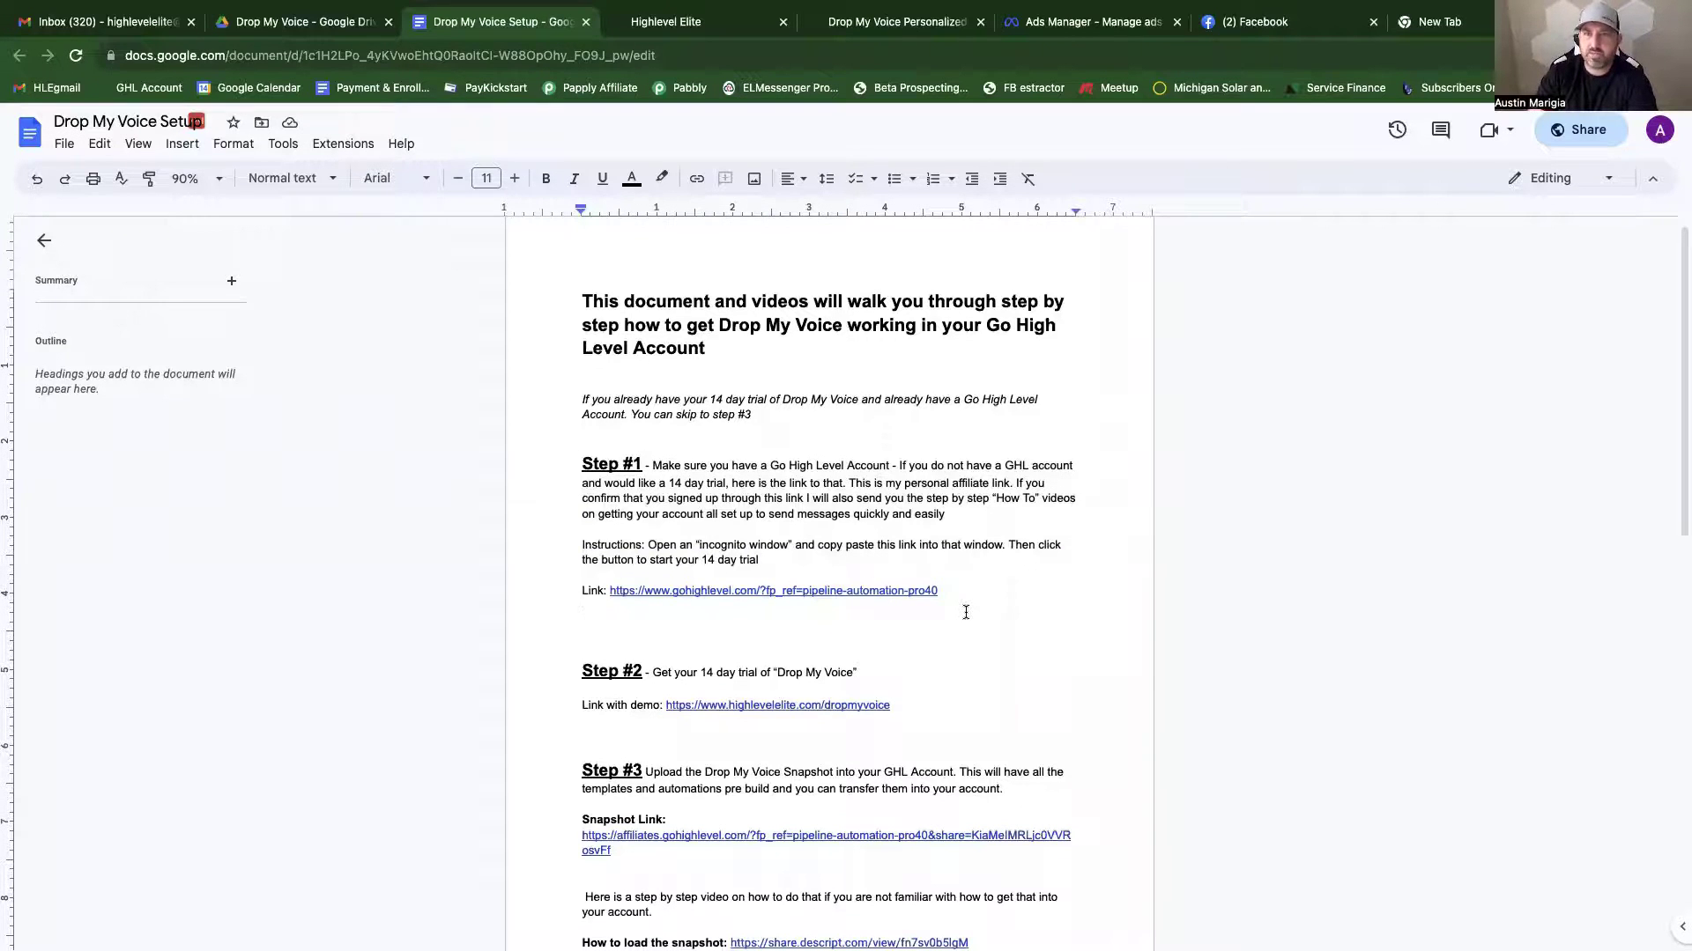
{"action": "scroll", "coordinate": [961, 621], "scroll_direction": "down", "scroll_amount": 3}
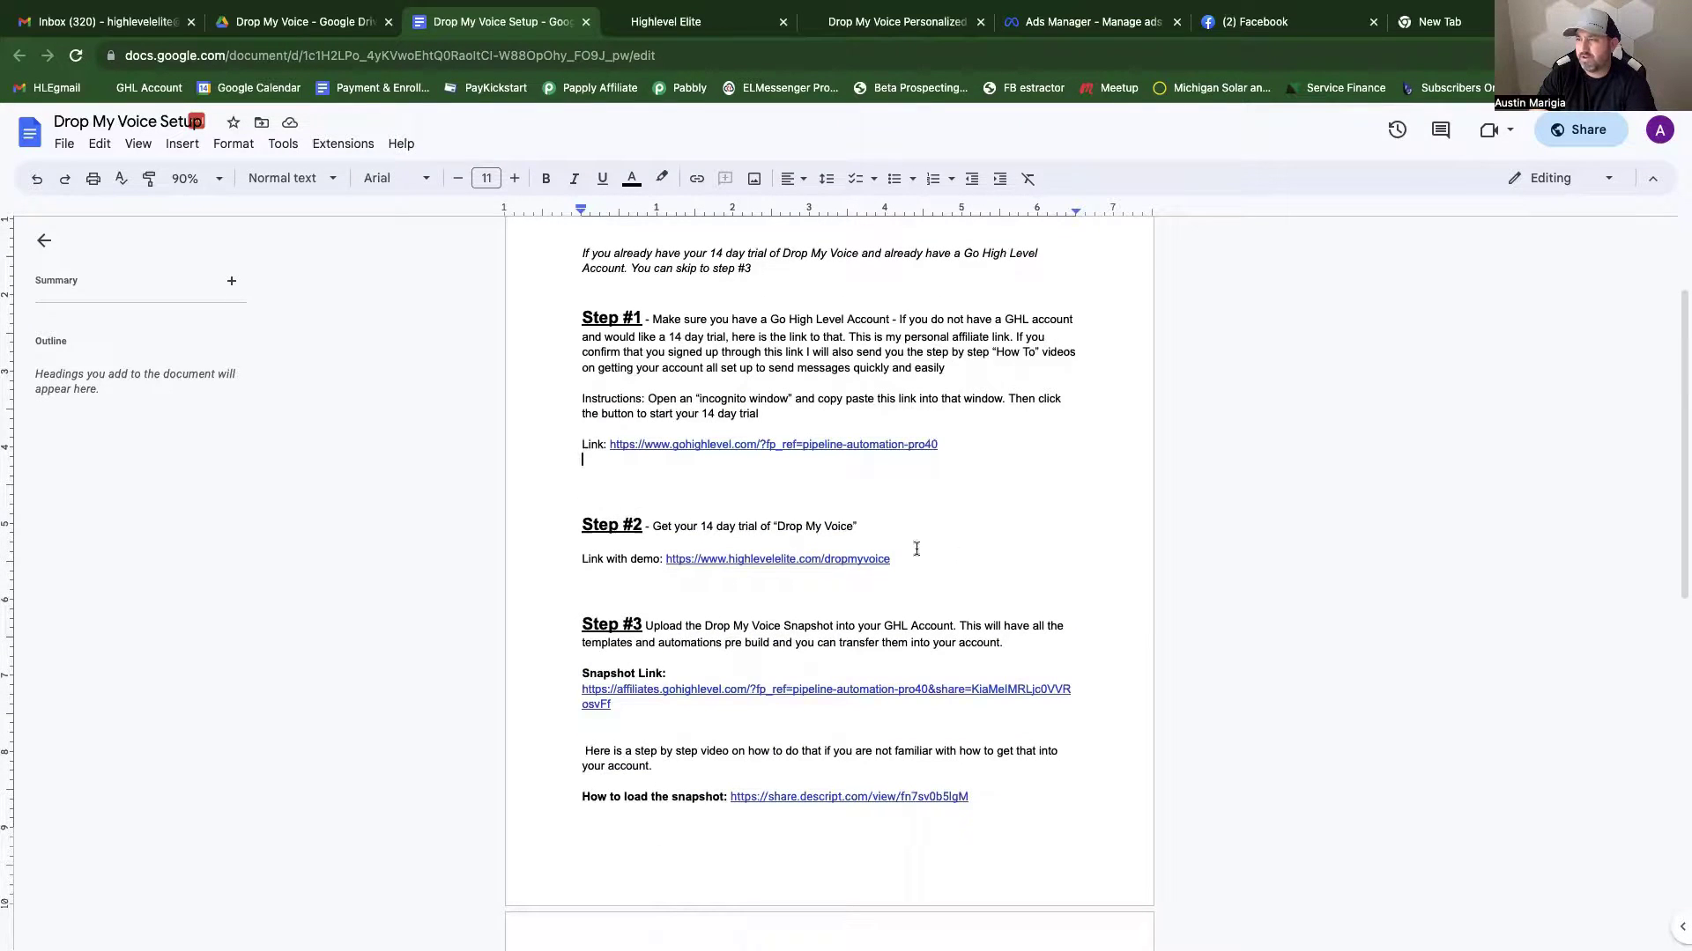
Open the Step #2 demo link, look over the landing page through the free 14-day trial plan, and view and close its subscription form.
{"action": "right_click", "coordinate": [734, 564]}
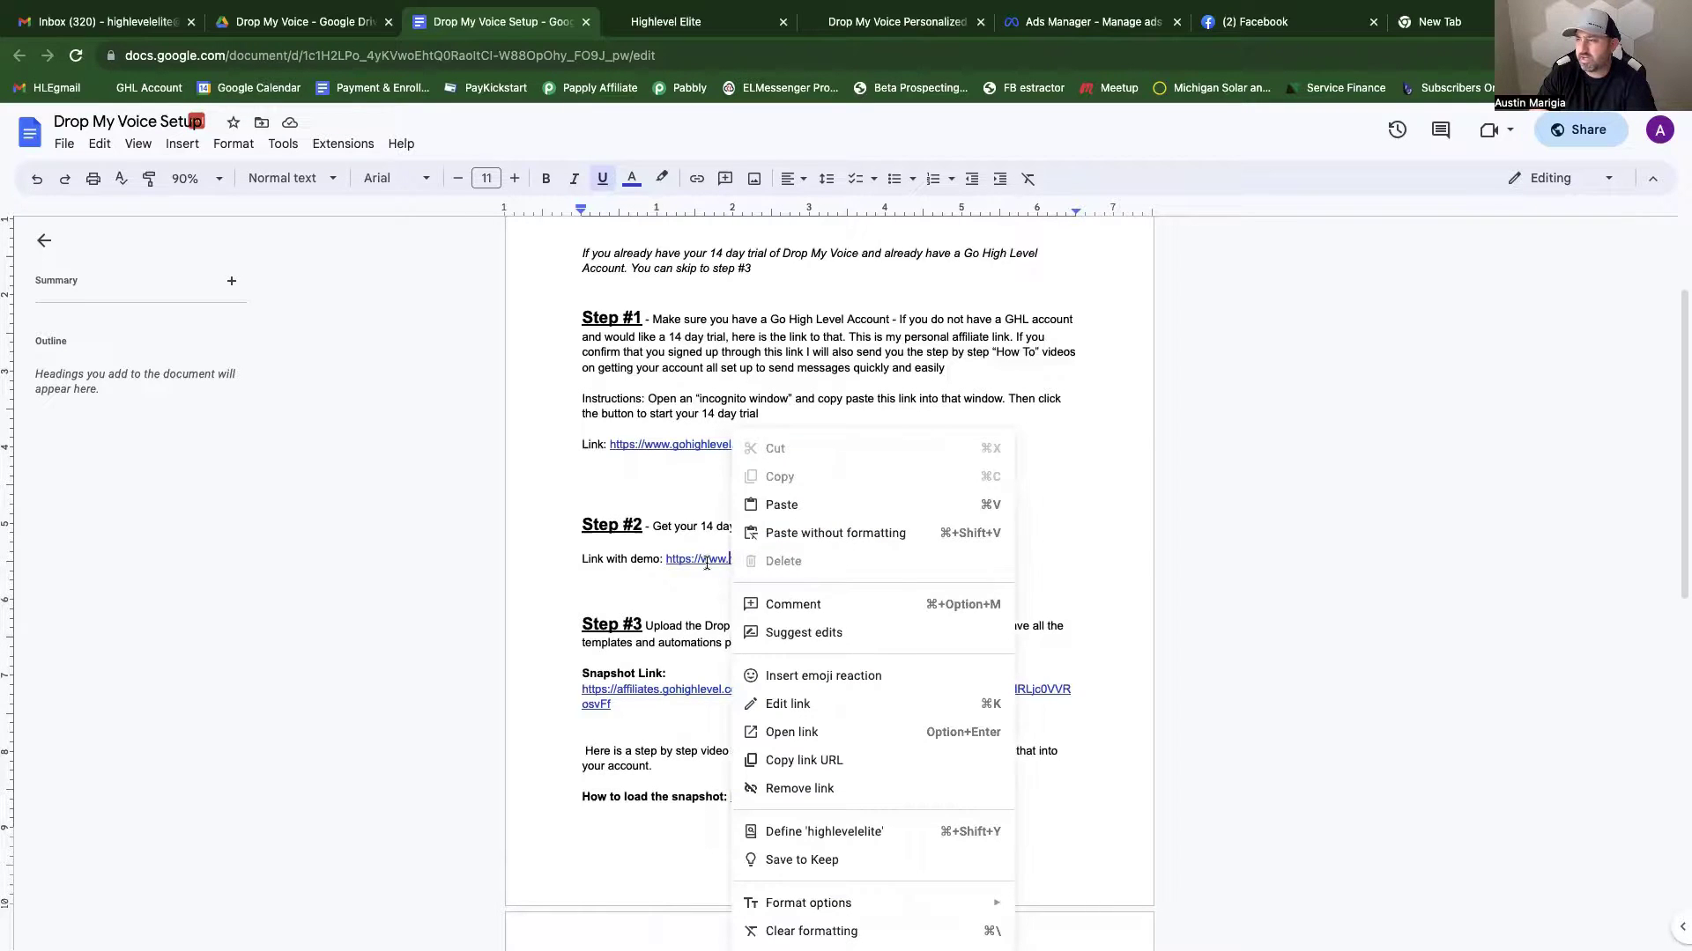
{"action": "left_click", "coordinate": [707, 564]}
{"action": "left_click", "coordinate": [719, 585]}
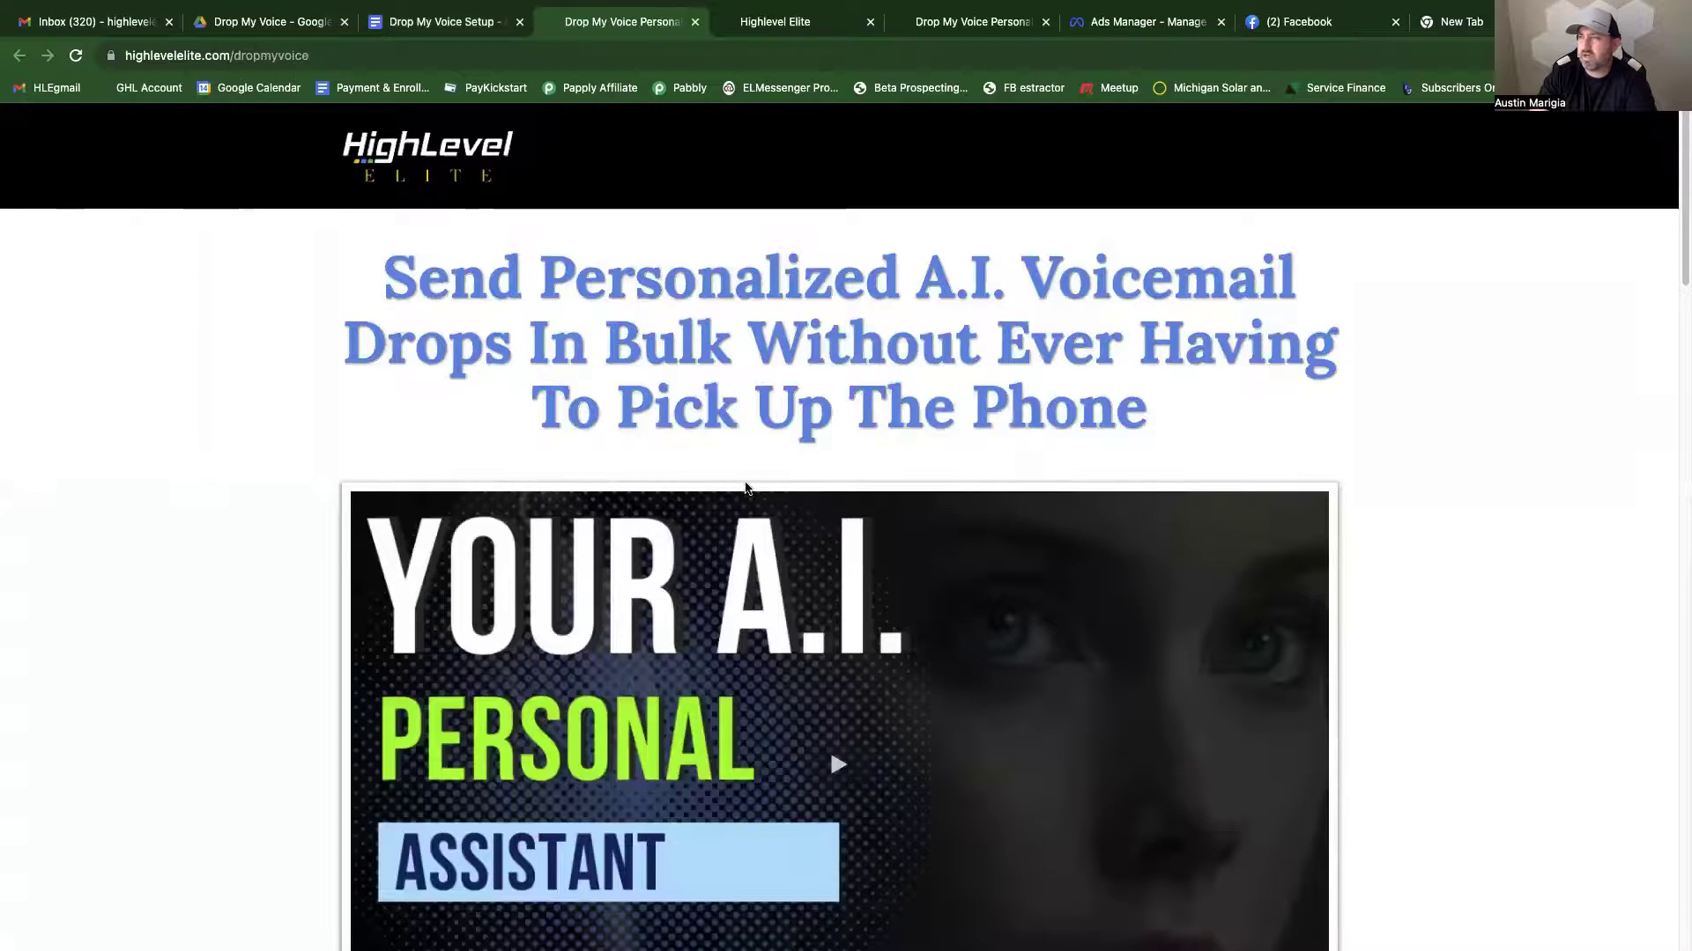
{"action": "scroll", "coordinate": [874, 548], "scroll_direction": "down", "scroll_amount": 1}
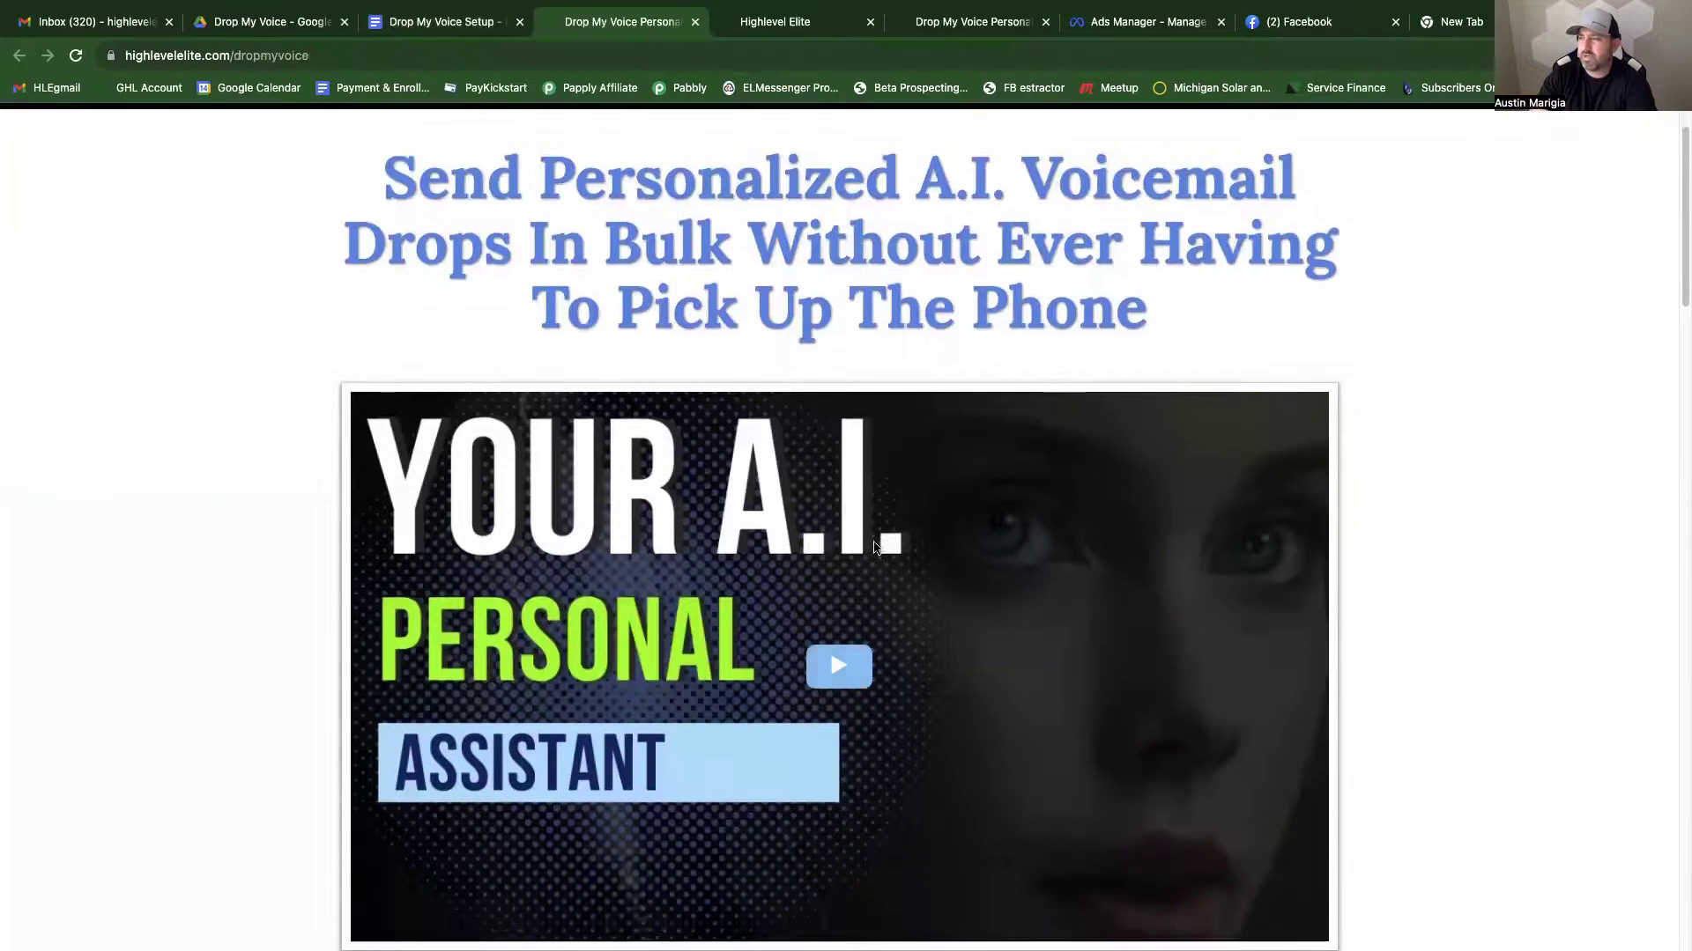
{"action": "scroll", "coordinate": [875, 547], "scroll_direction": "down", "scroll_amount": 15}
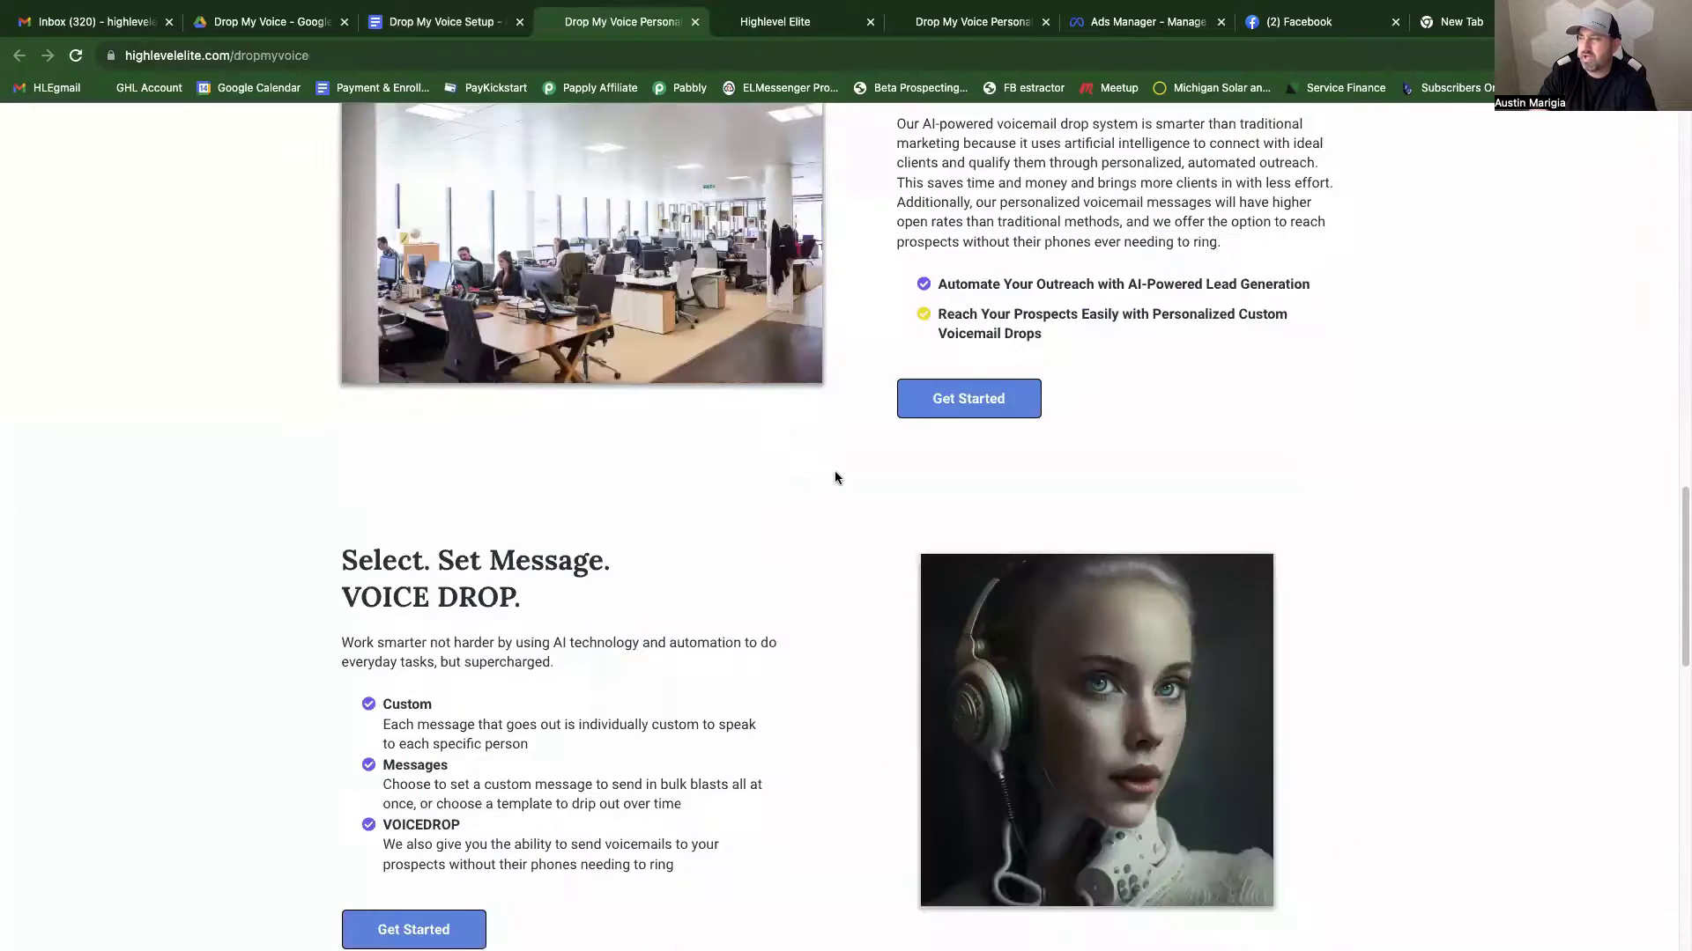
{"action": "scroll", "coordinate": [835, 477], "scroll_direction": "down", "scroll_amount": 15}
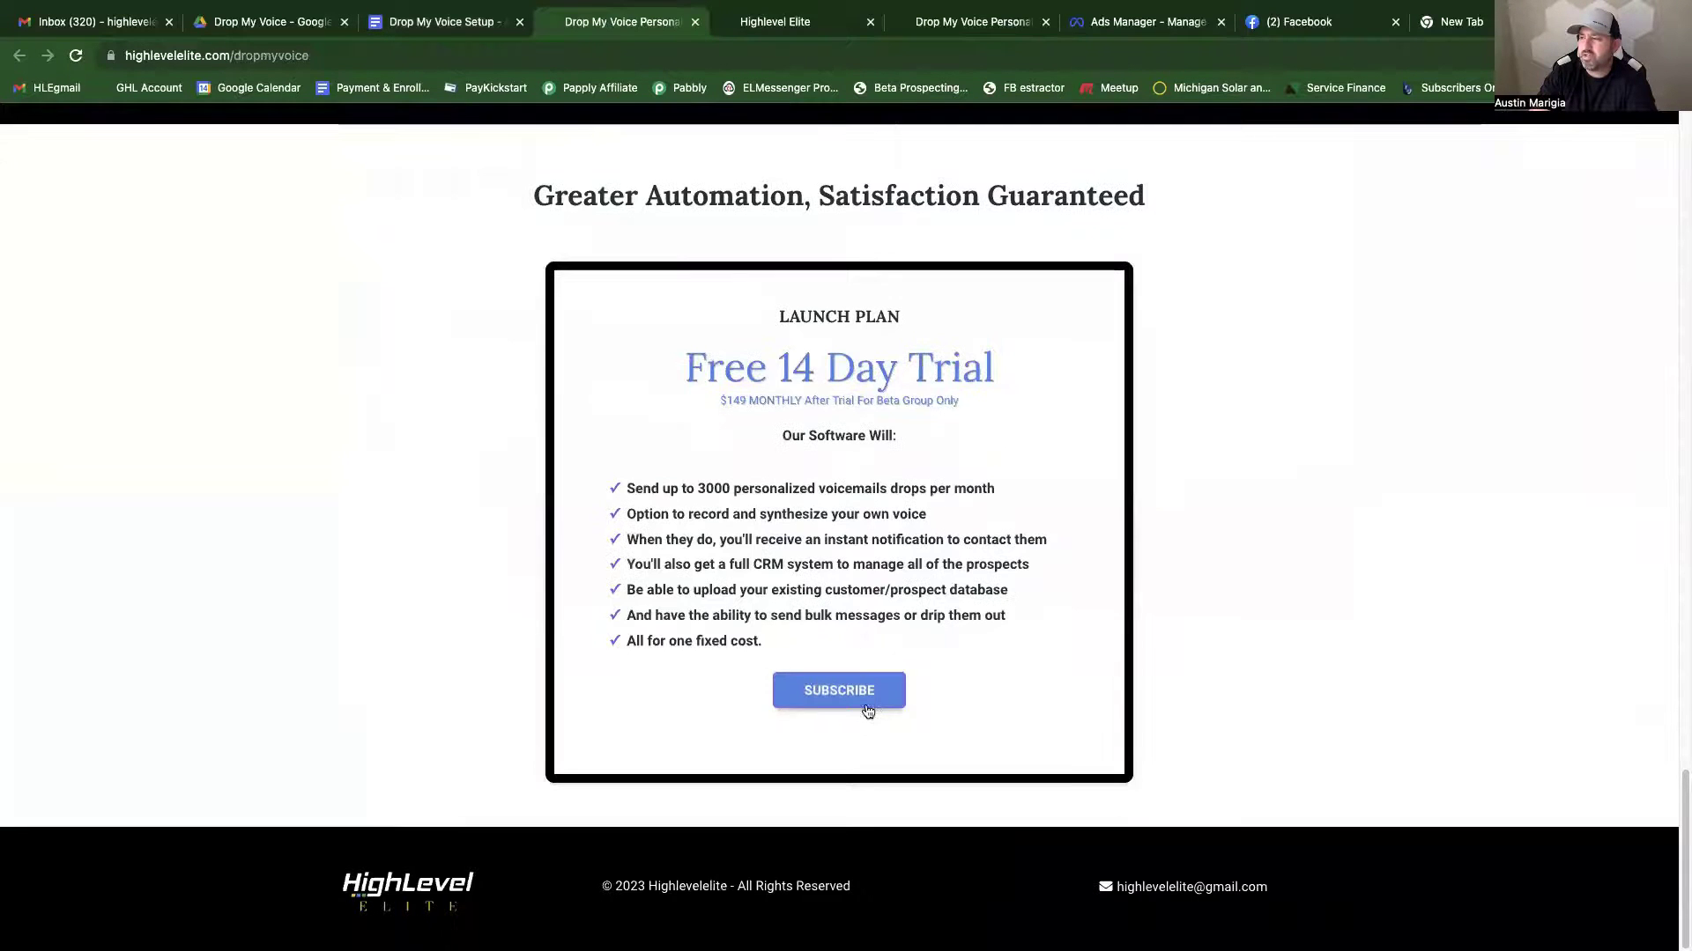
{"action": "left_click", "coordinate": [828, 700]}
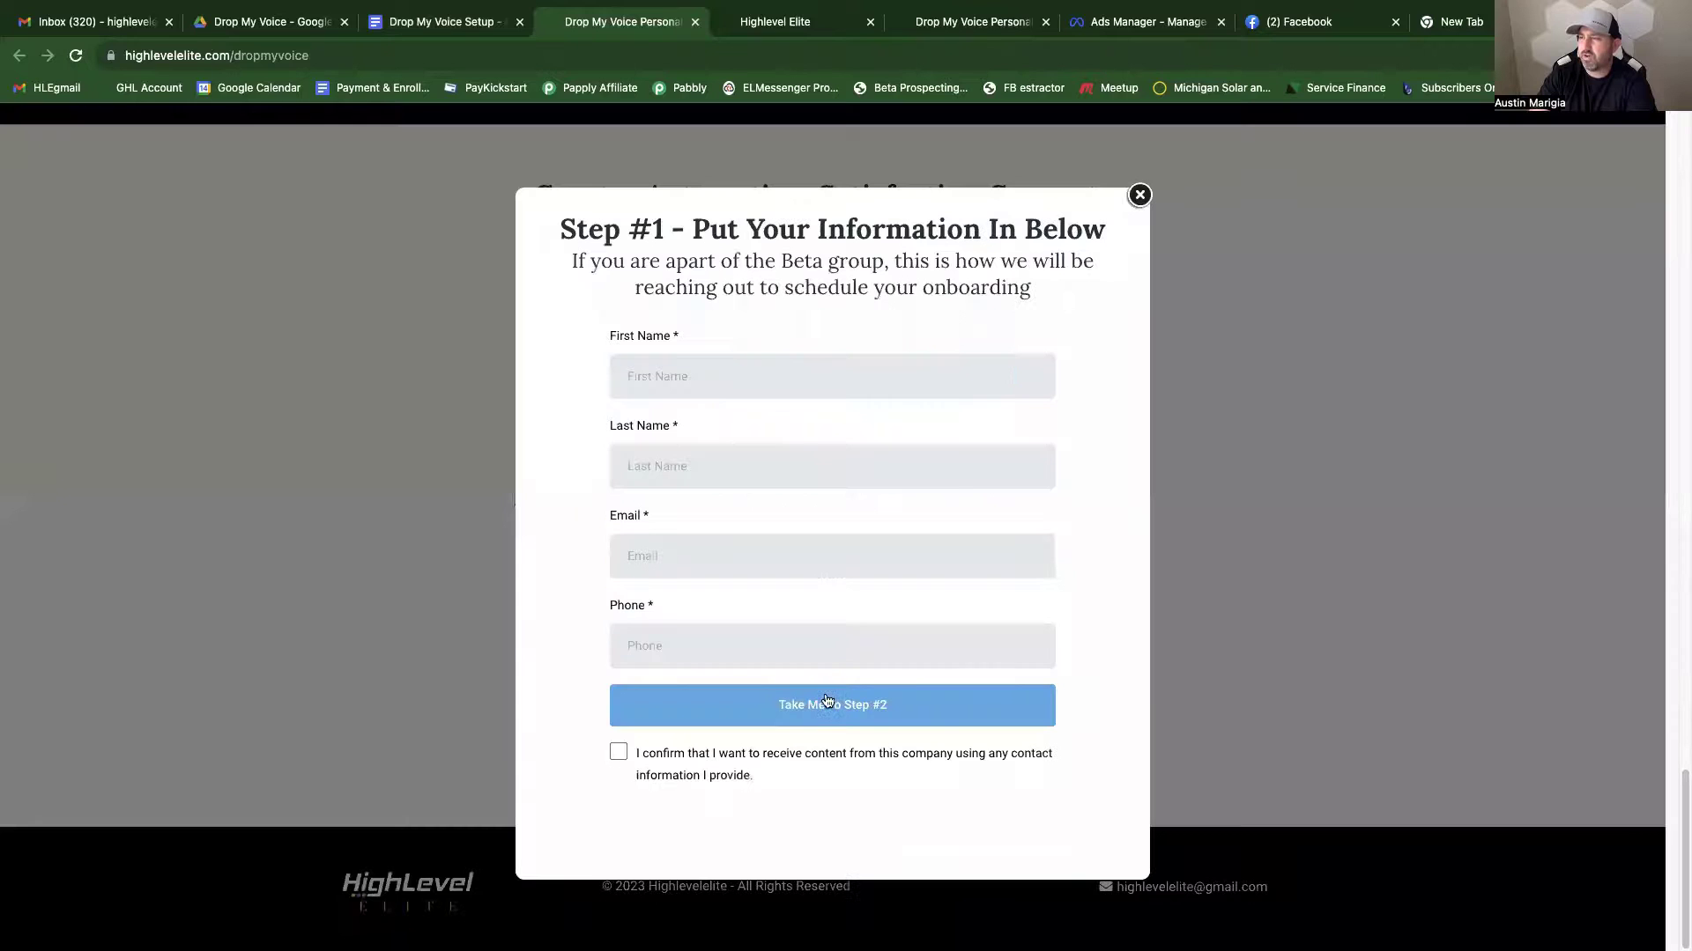
{"action": "left_click", "coordinate": [1139, 195]}
Return to the setup document and examine Step #3, highlighting the snapshot link and reviewing the loading instructions.
{"action": "left_click", "coordinate": [494, 25]}
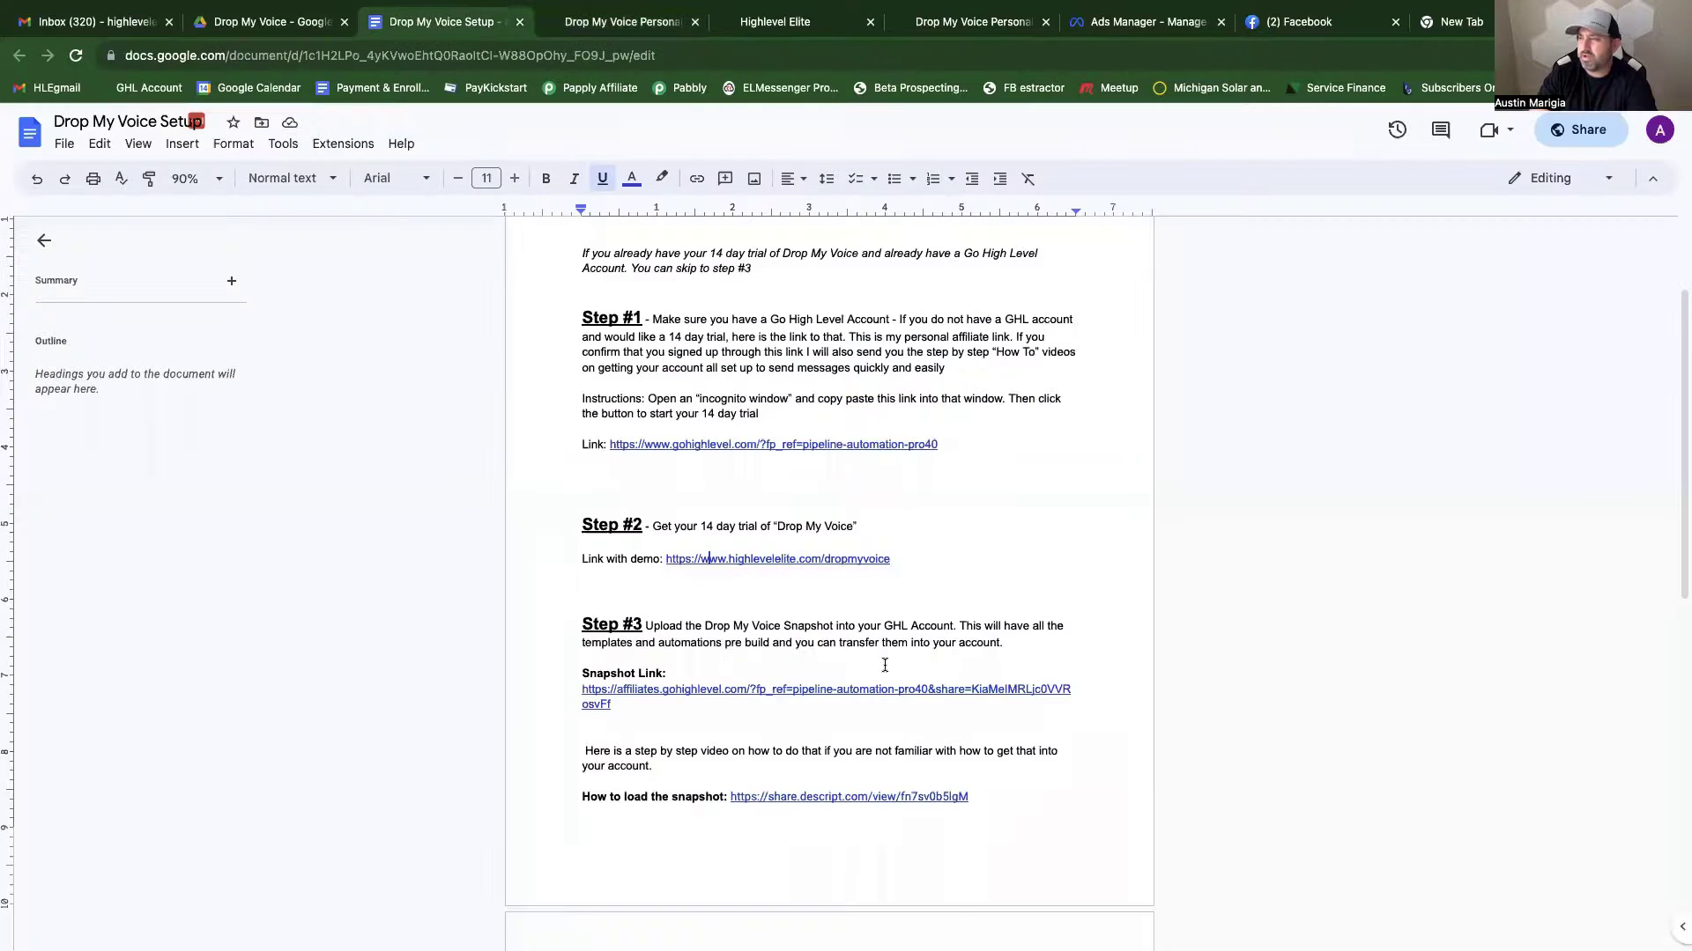
{"action": "scroll", "coordinate": [884, 665], "scroll_direction": "down", "scroll_amount": 3}
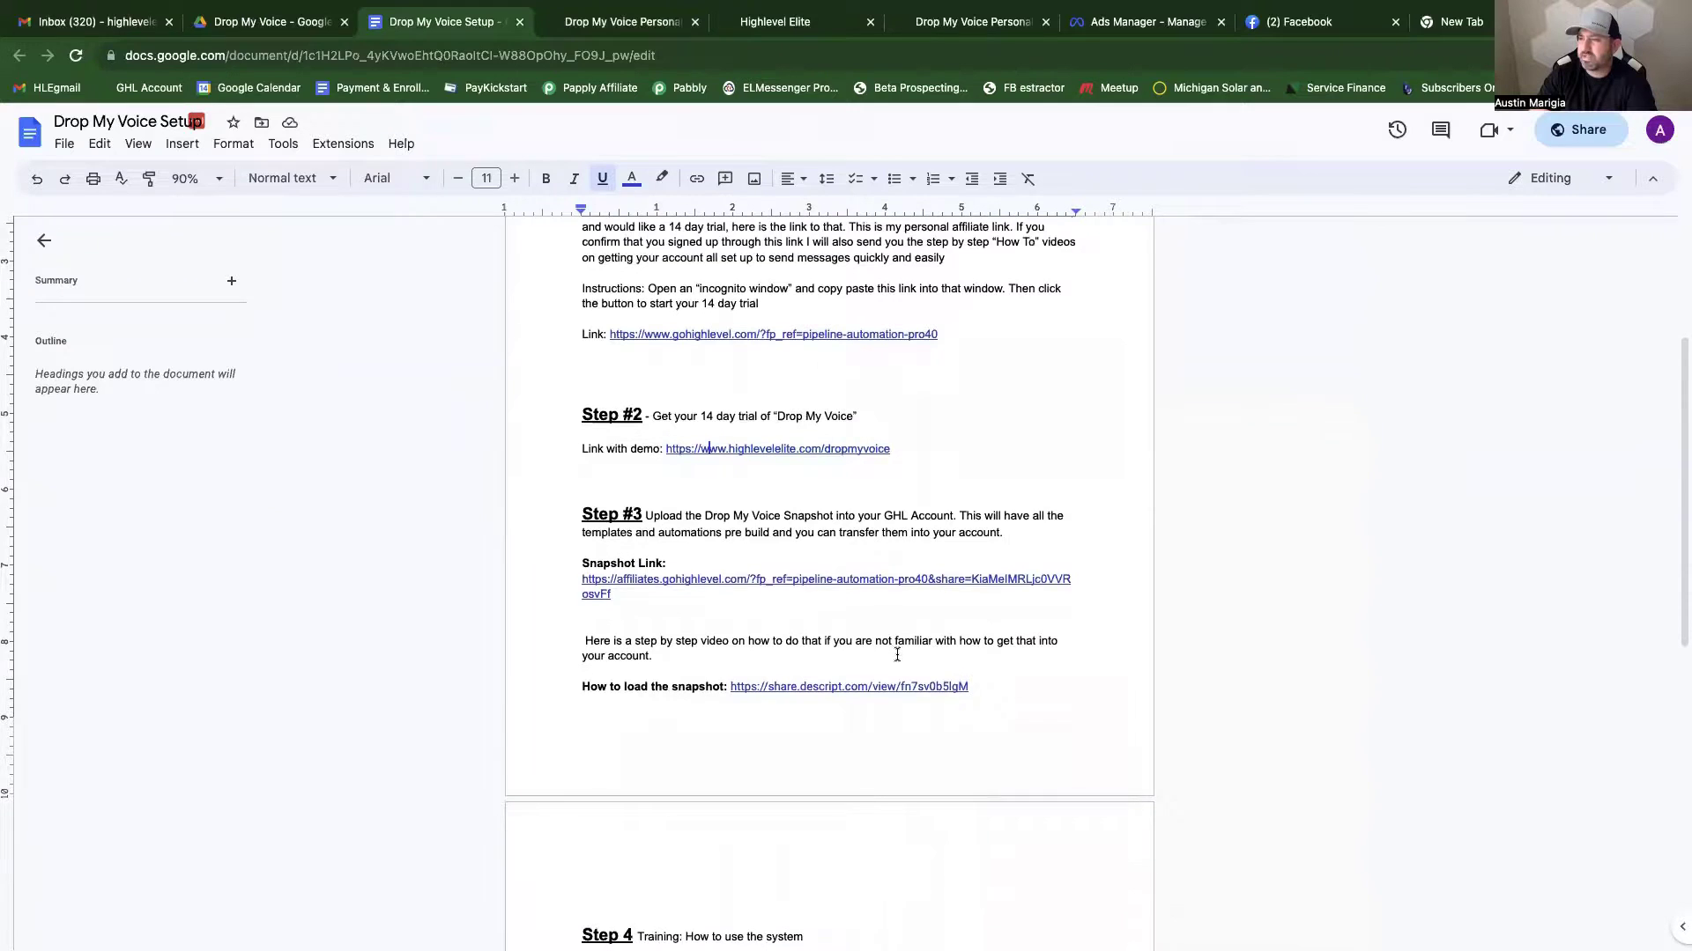
{"action": "scroll", "coordinate": [897, 655], "scroll_direction": "down", "scroll_amount": 2}
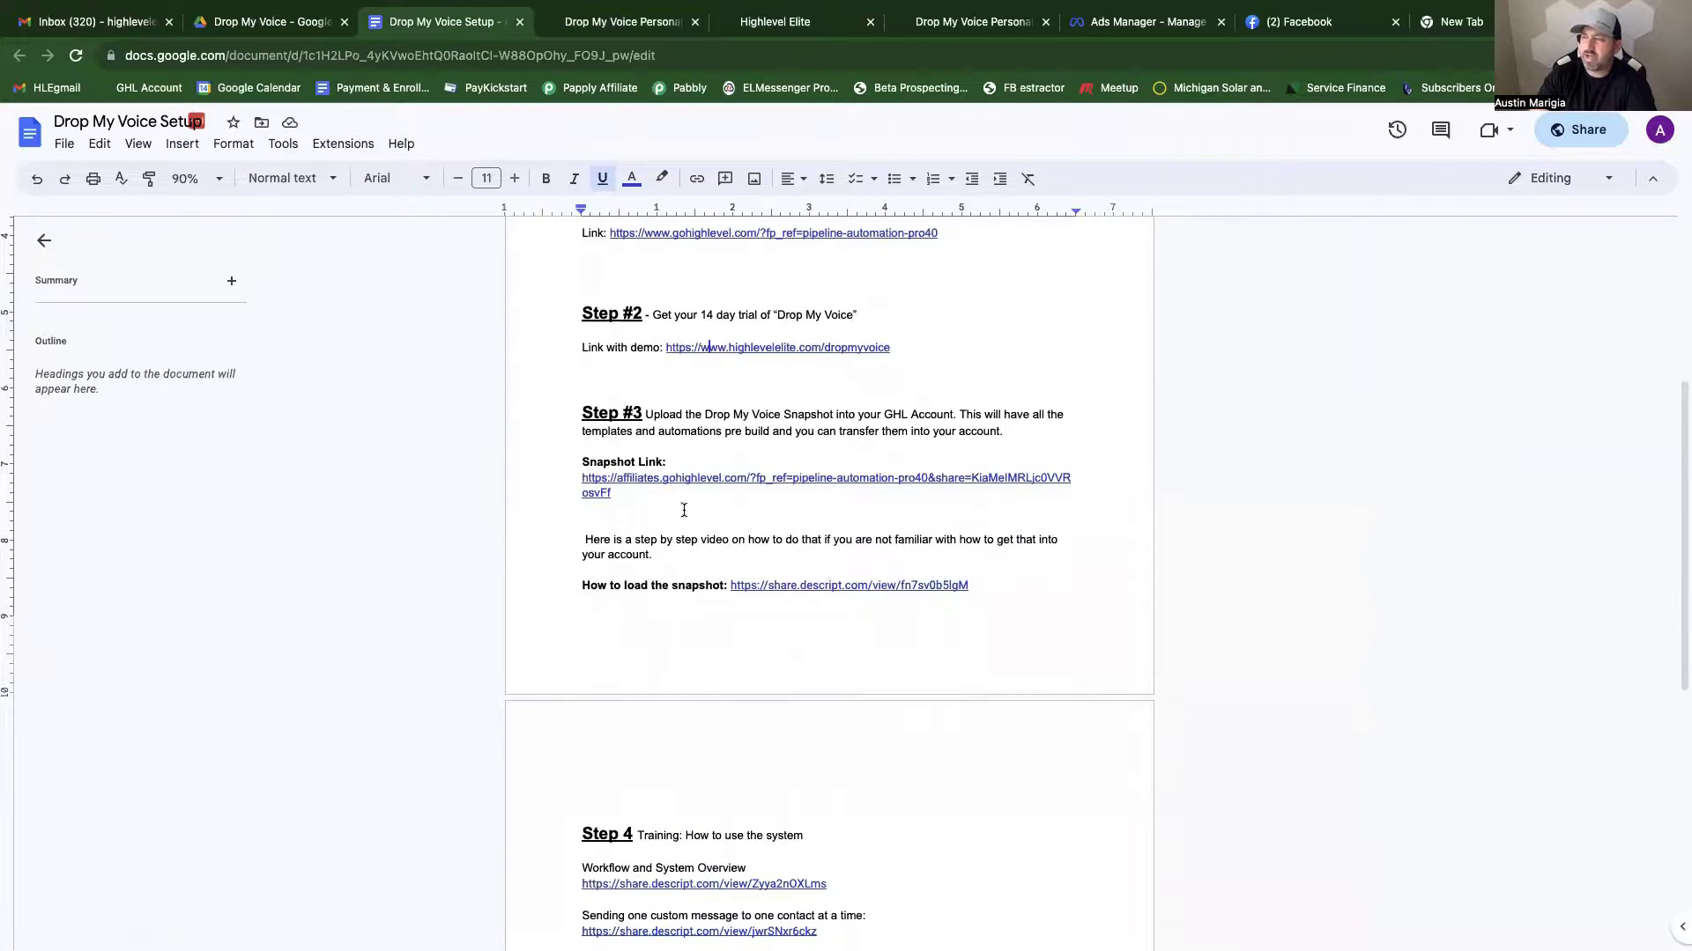
{"action": "left_click", "coordinate": [617, 498]}
{"action": "left_click", "coordinate": [548, 483], "text": "shift"}
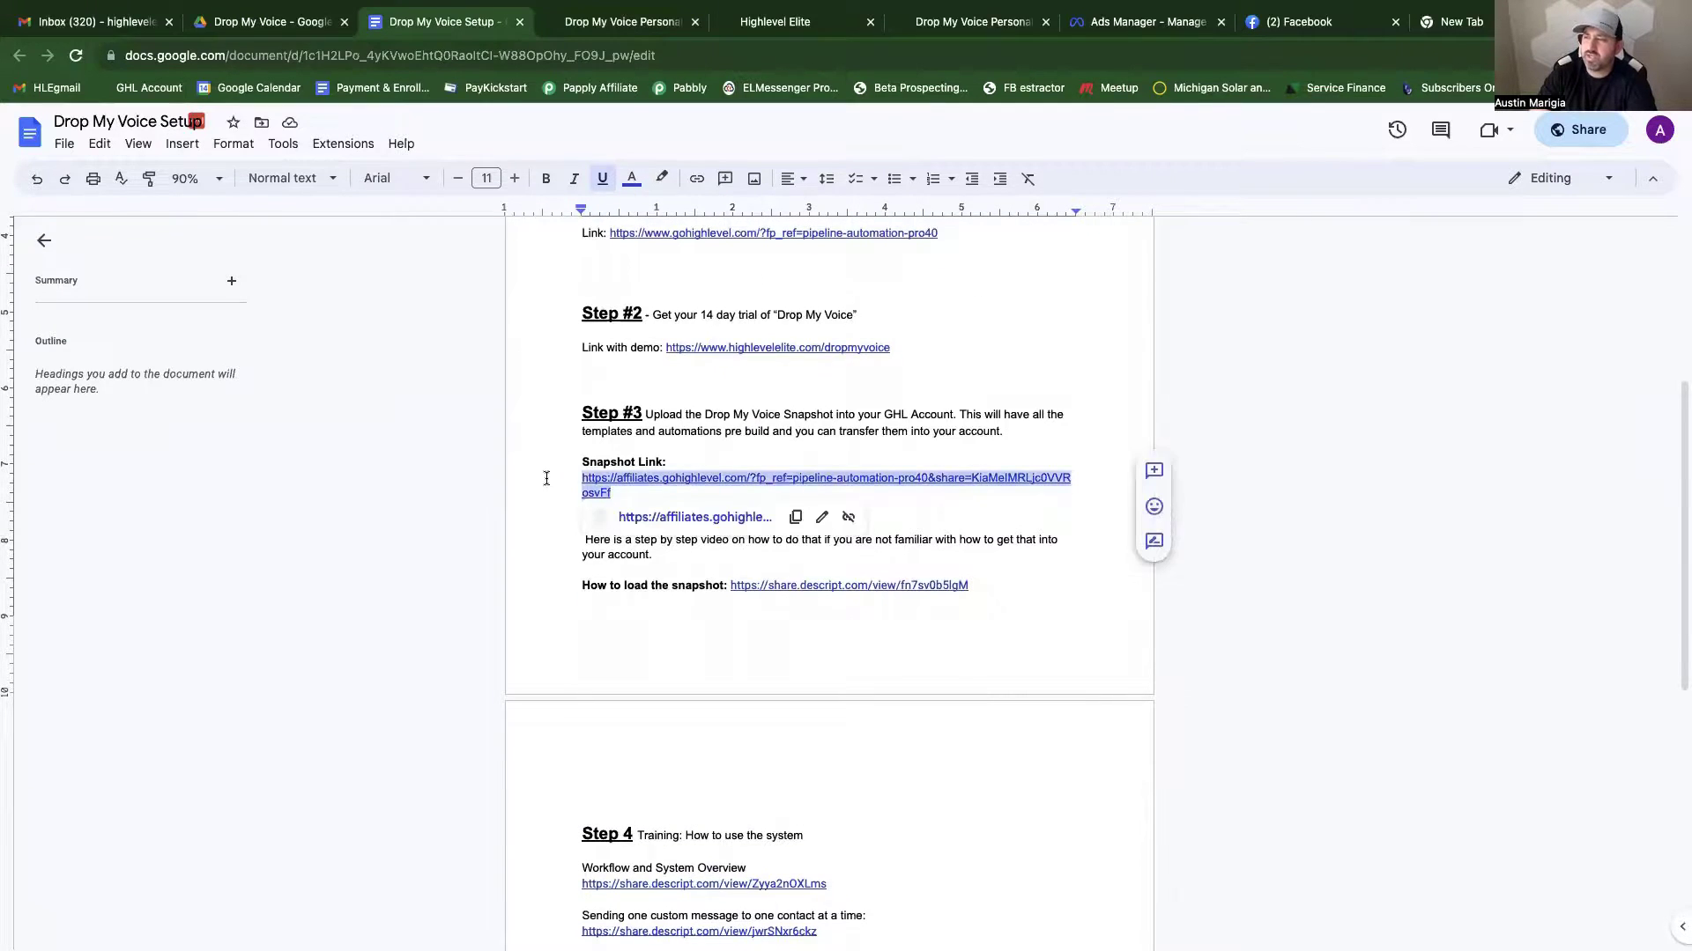
{"action": "left_click", "coordinate": [557, 478]}
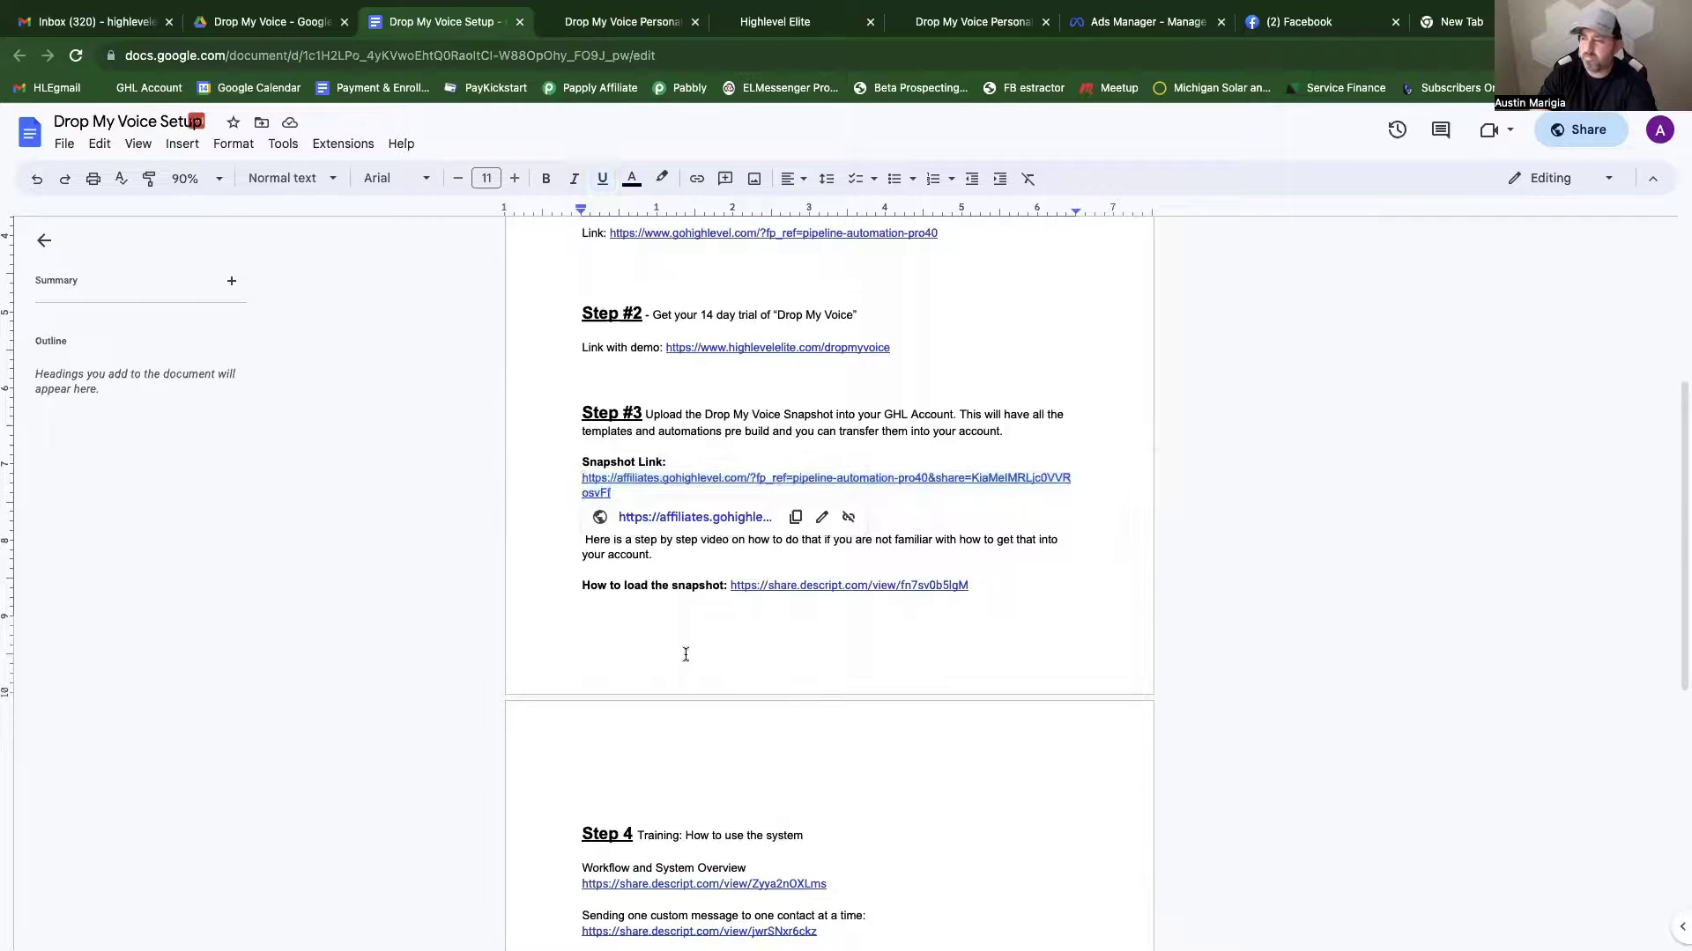
{"action": "left_click", "coordinate": [668, 624]}
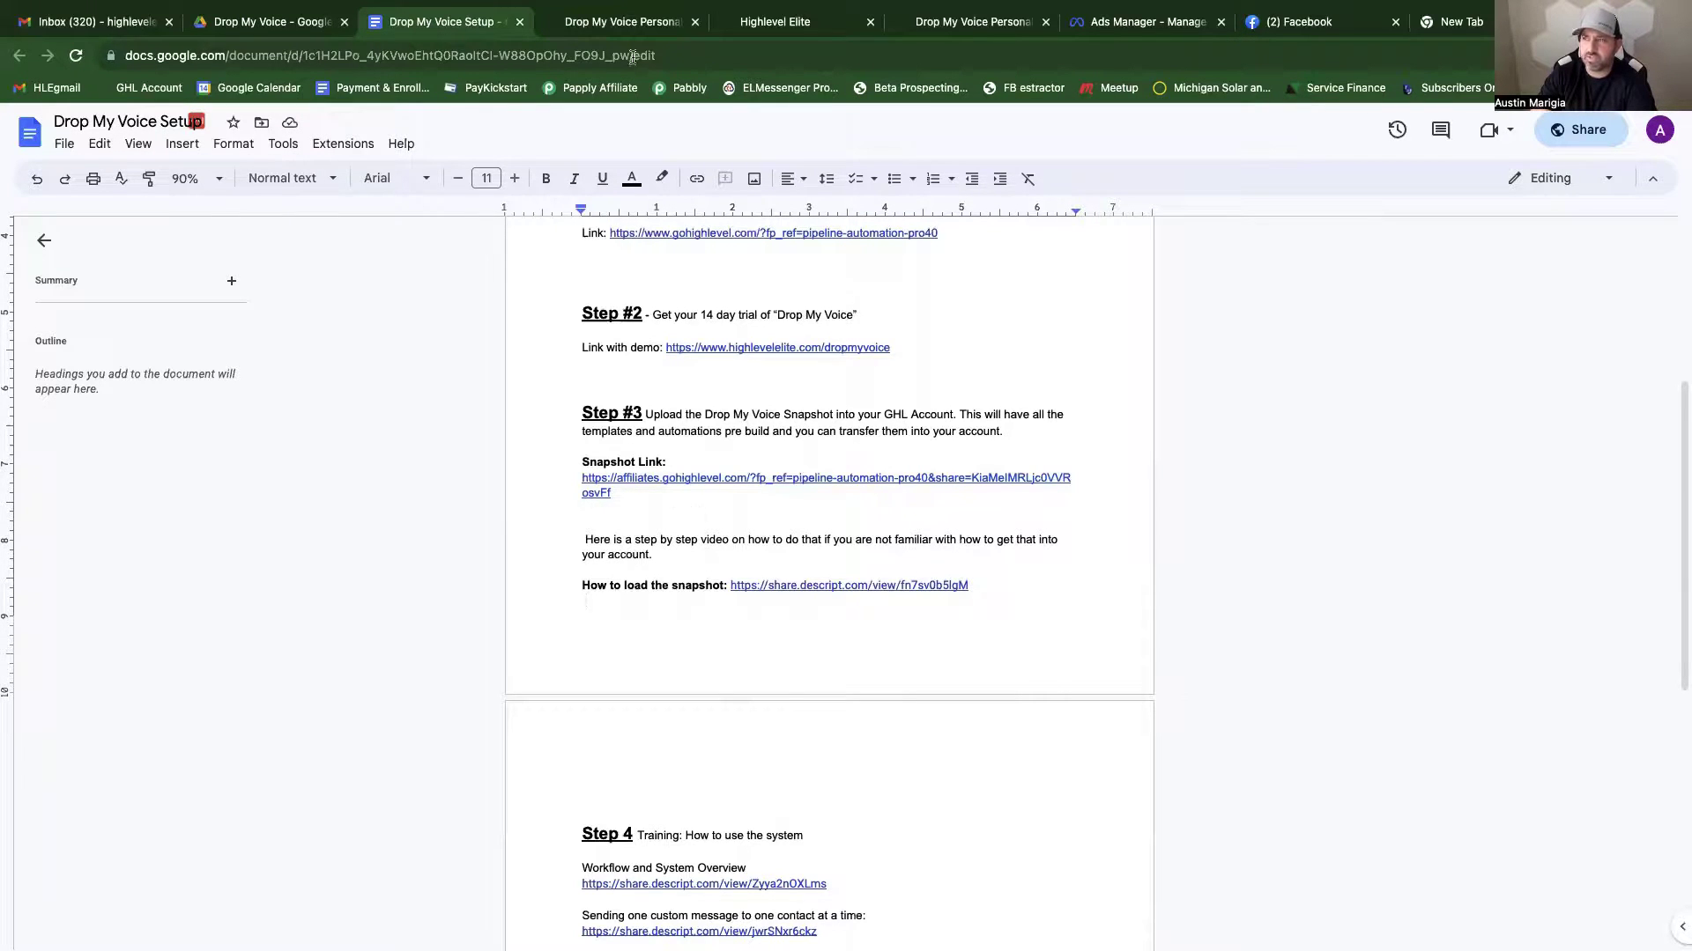
Switch to HighLevel, view the workflow list, and open the VoiceDrops folder of marketing email templates.
{"action": "left_click", "coordinate": [759, 31]}
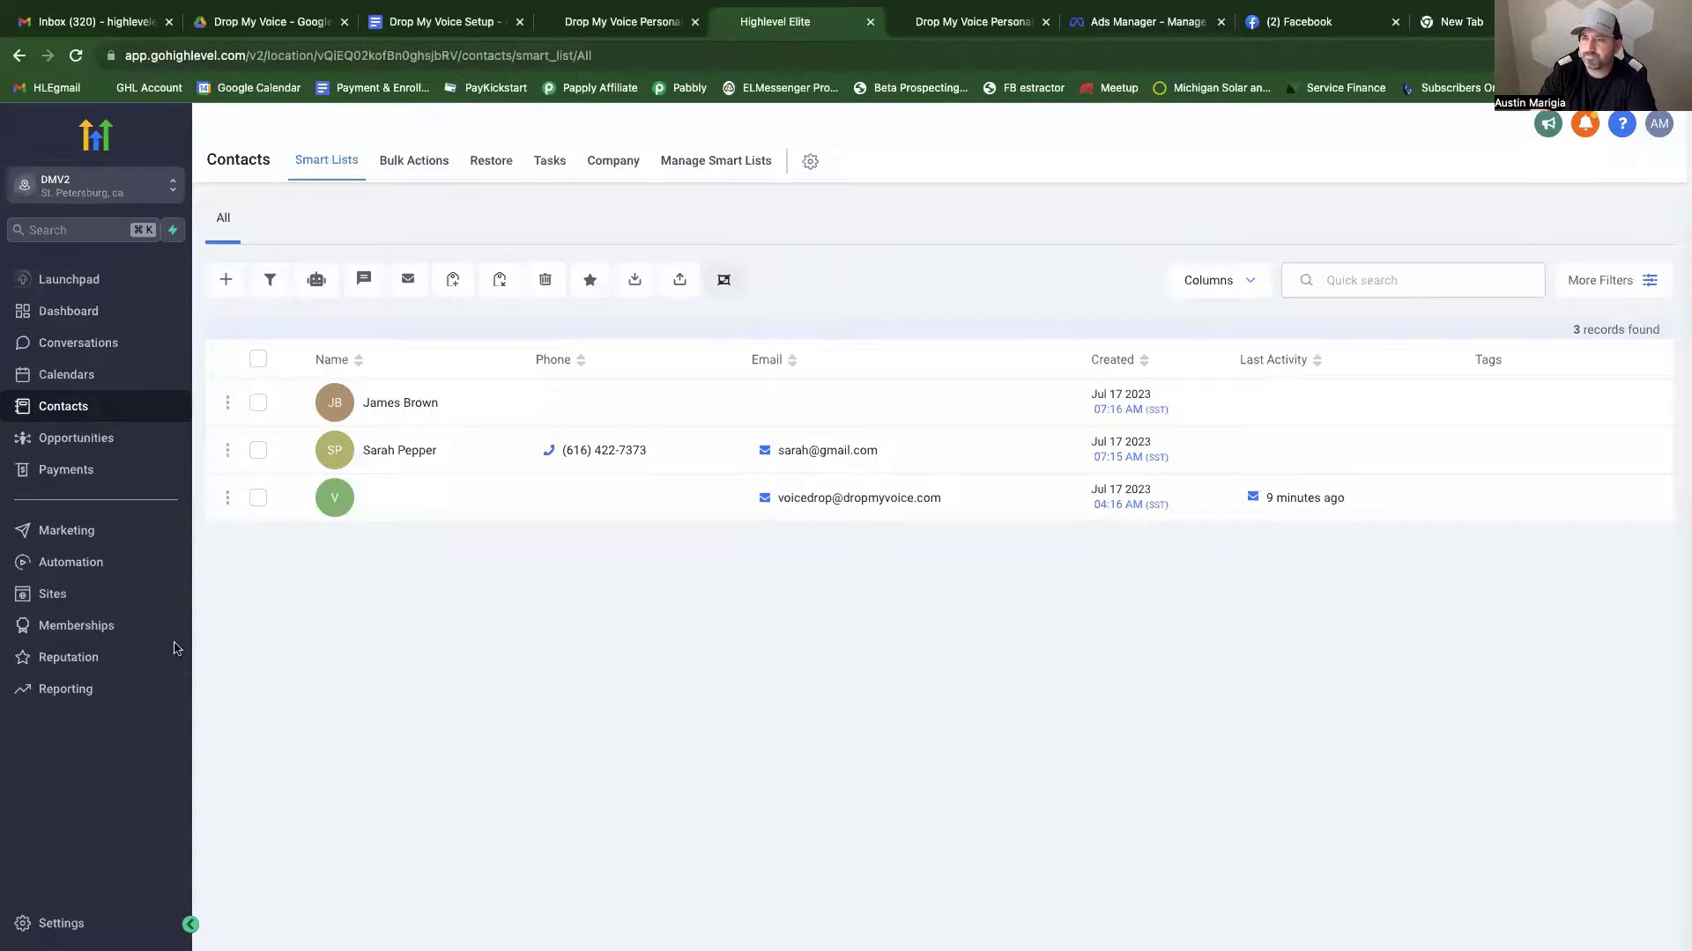
{"action": "left_click", "coordinate": [72, 562]}
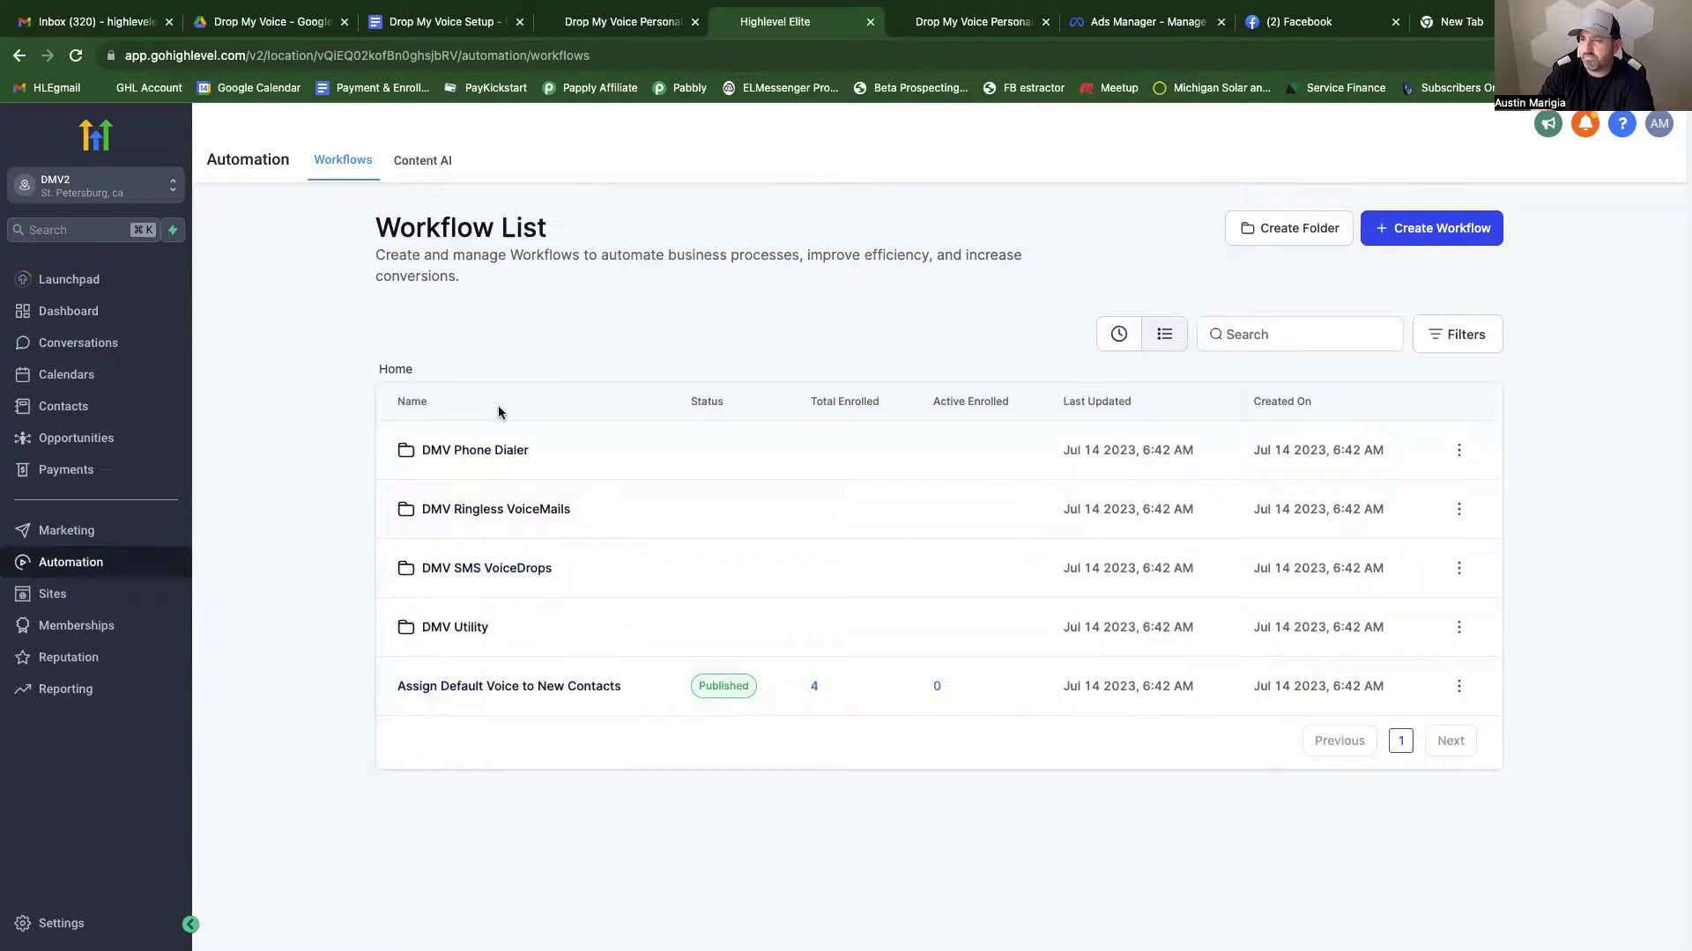
{"action": "left_click", "coordinate": [65, 530]}
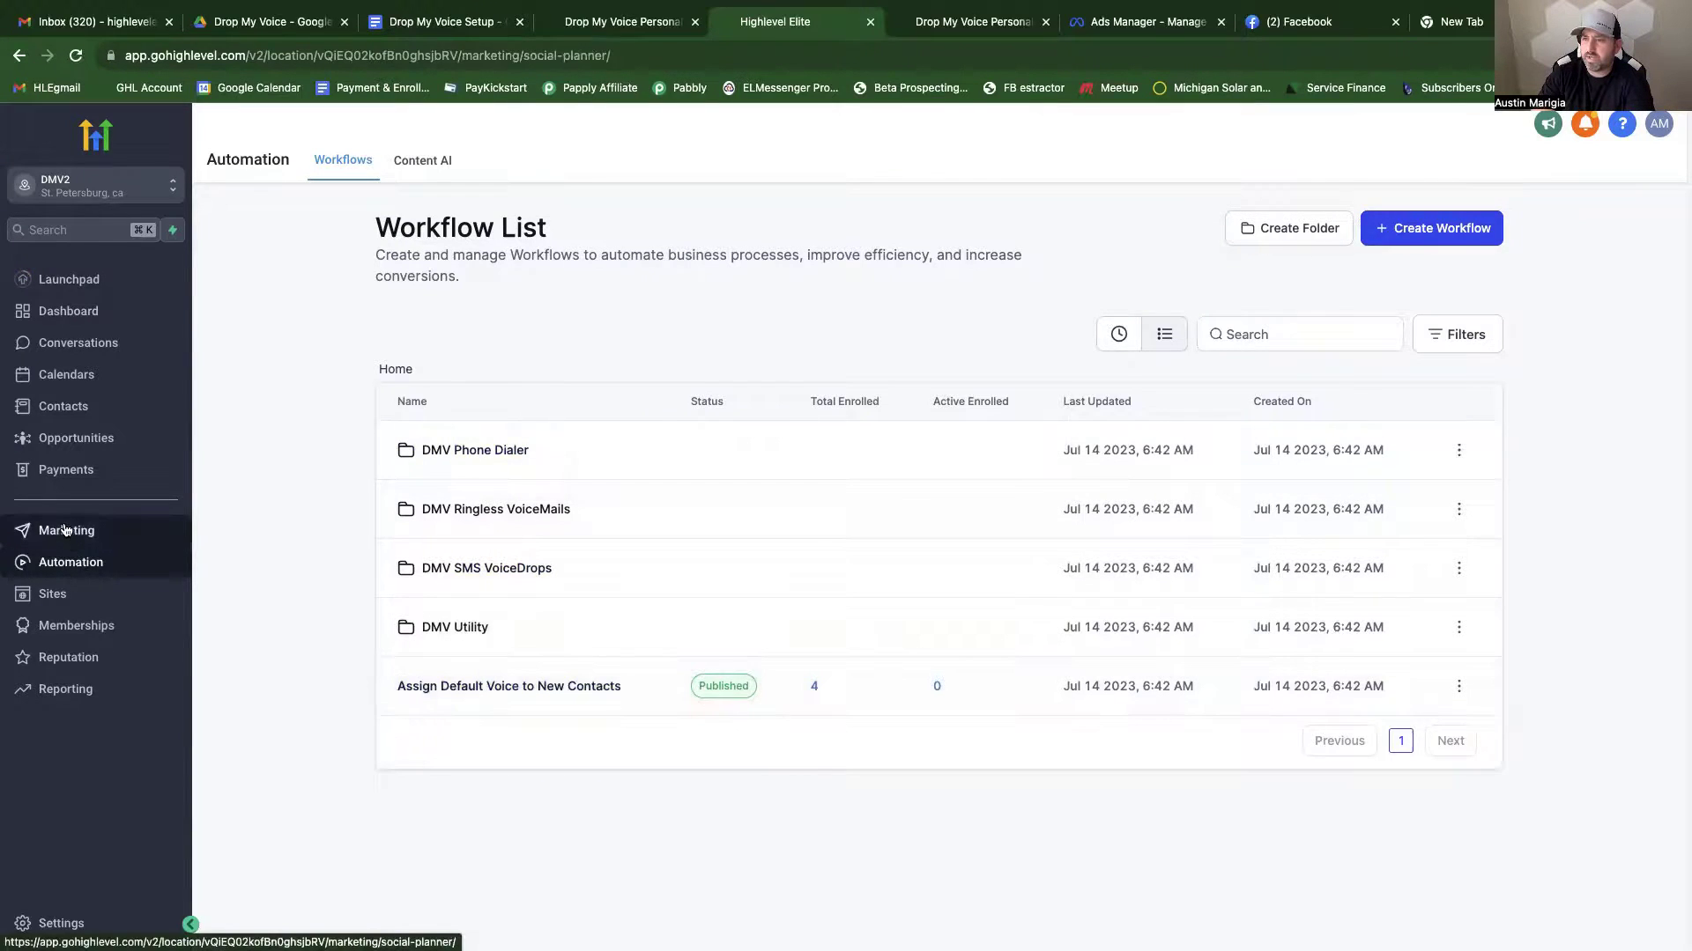
{"action": "left_click", "coordinate": [415, 161]}
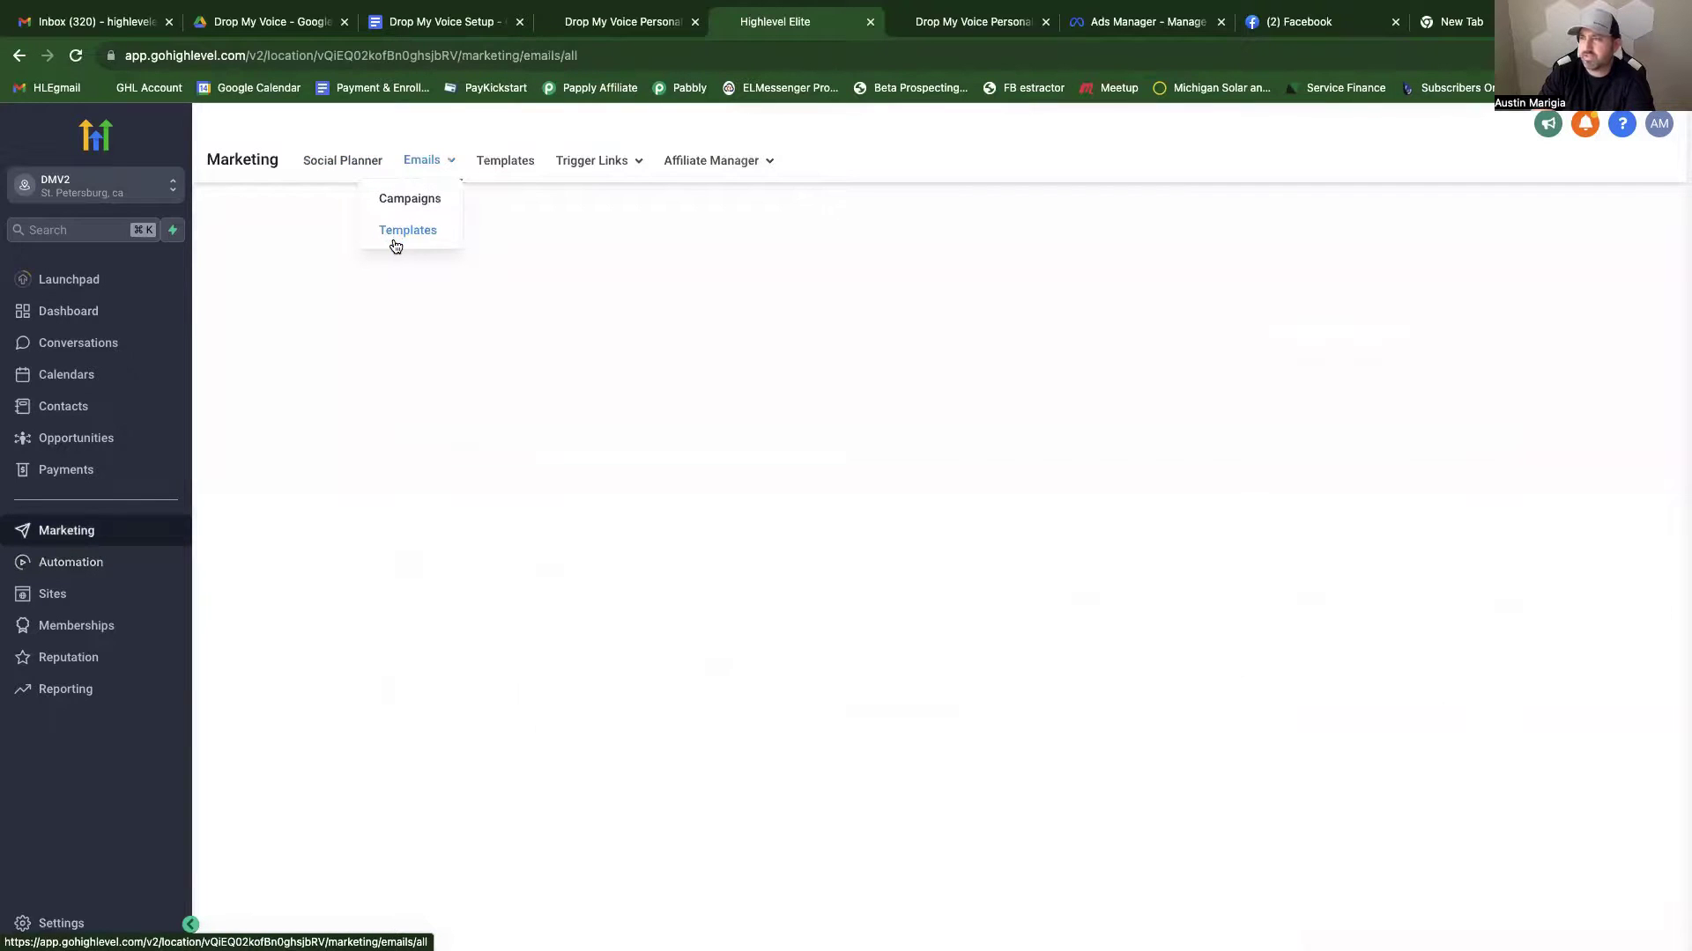
{"action": "left_click", "coordinate": [395, 240]}
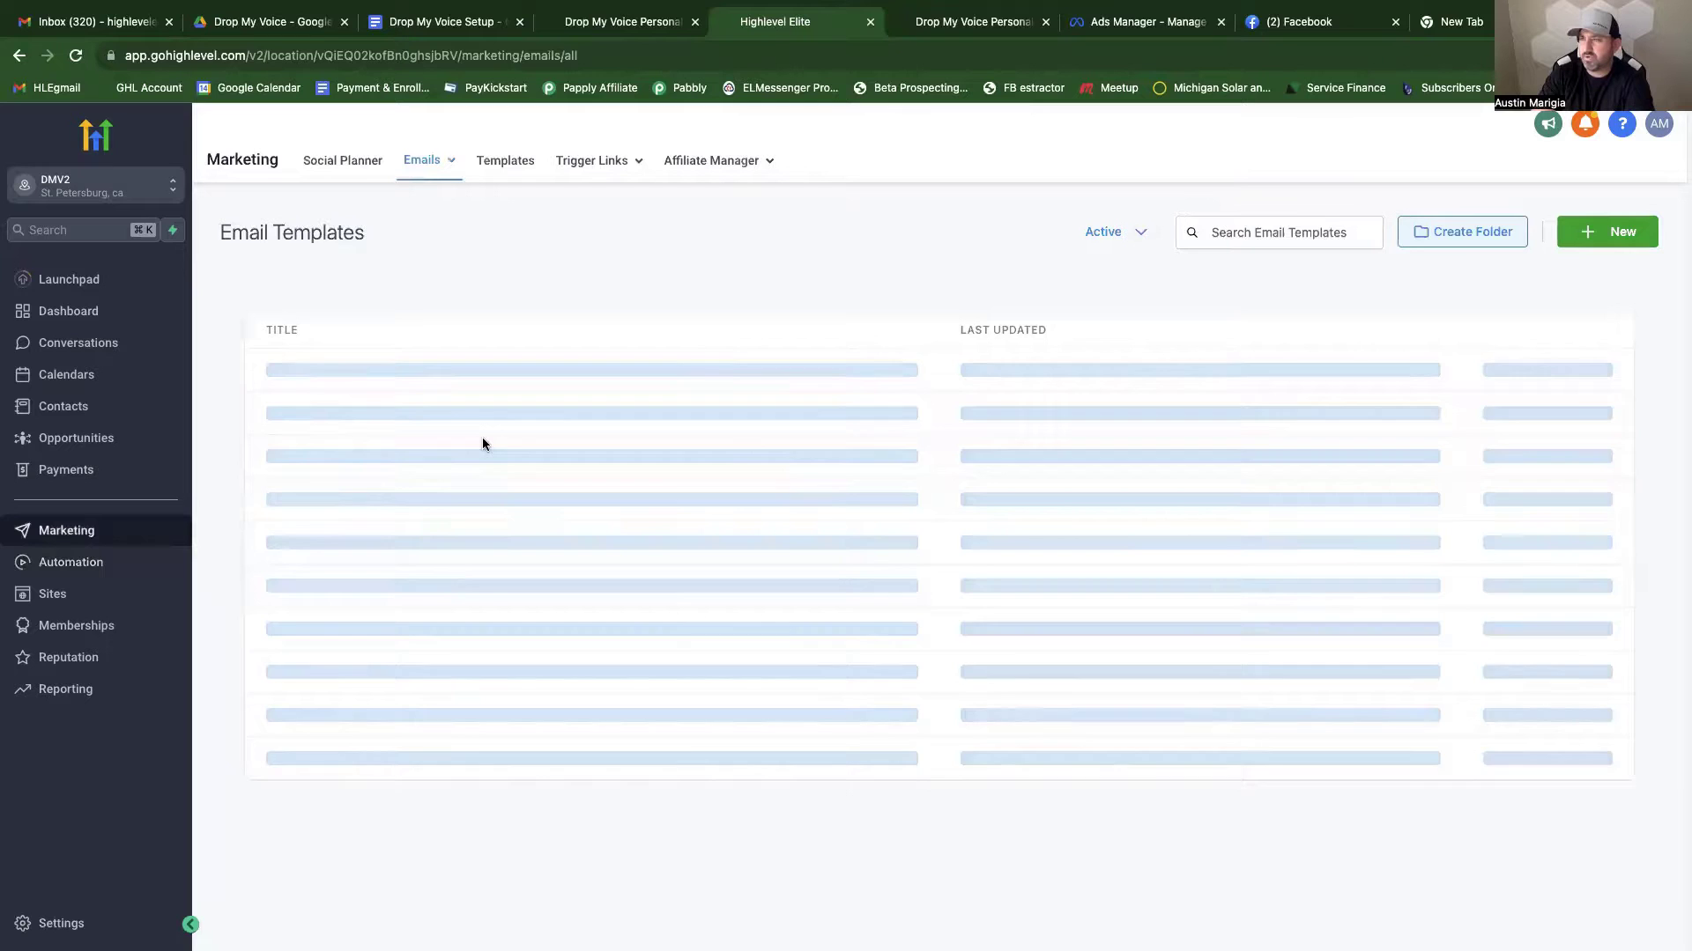
{"action": "left_click", "coordinate": [358, 365]}
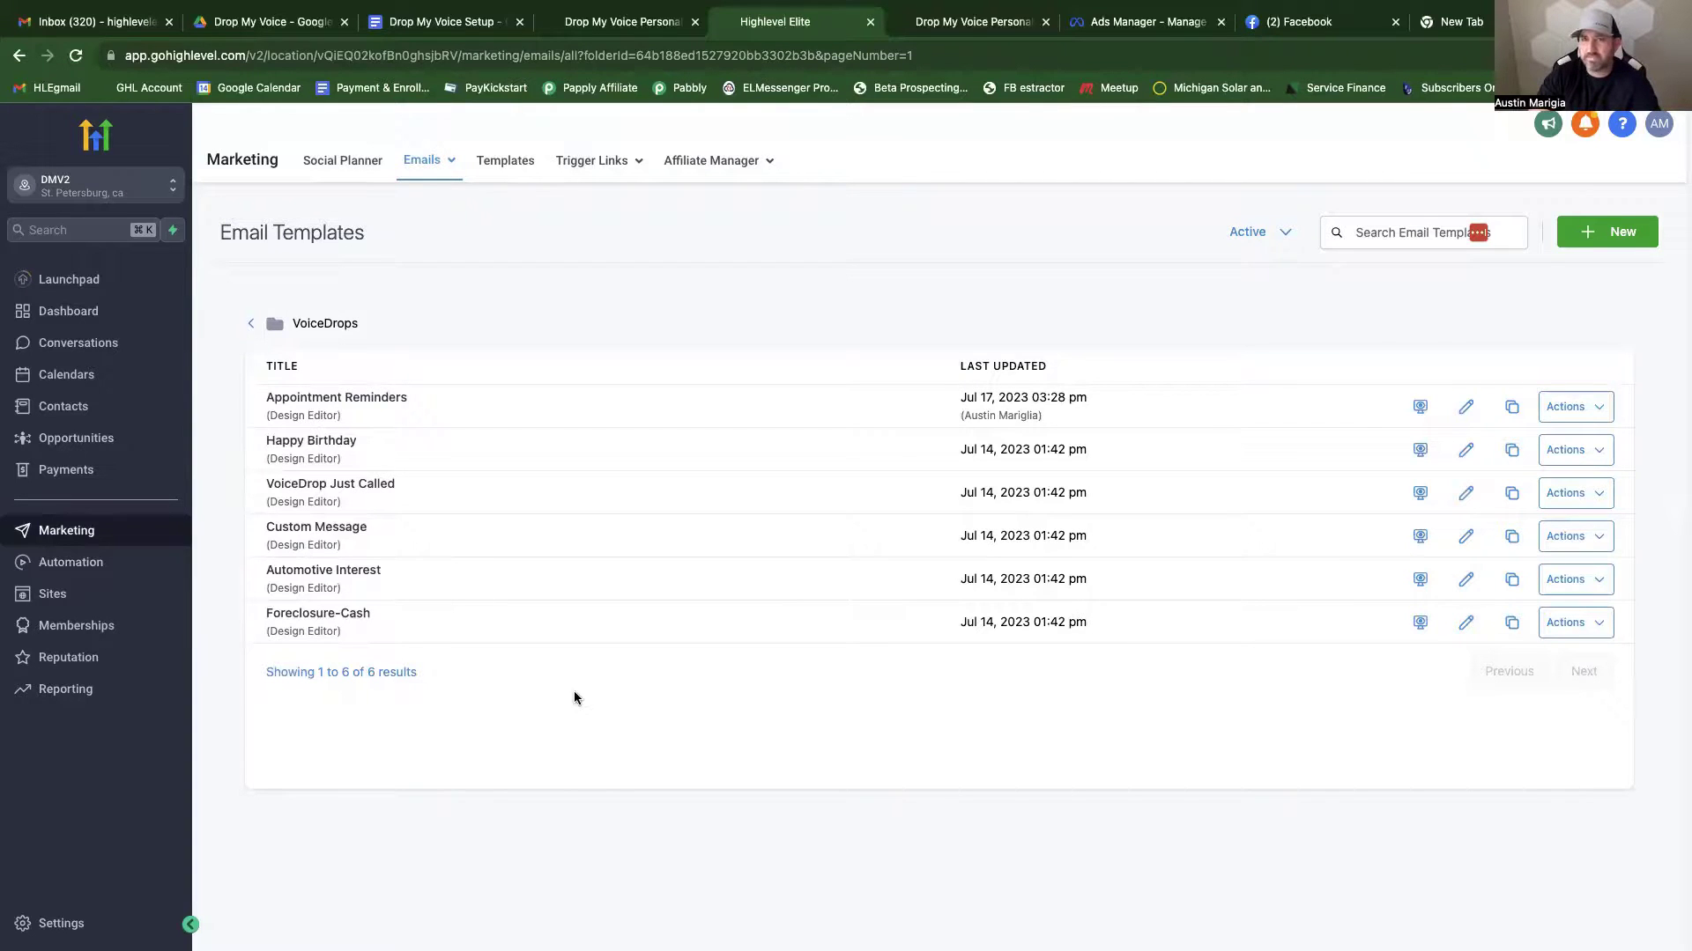
Return to the setup document, review the Step 4 training links and Step 5 call booking, and revisit the opening steps.
{"action": "left_click", "coordinate": [460, 28]}
{"action": "scroll", "coordinate": [819, 649], "scroll_direction": "down", "scroll_amount": 5}
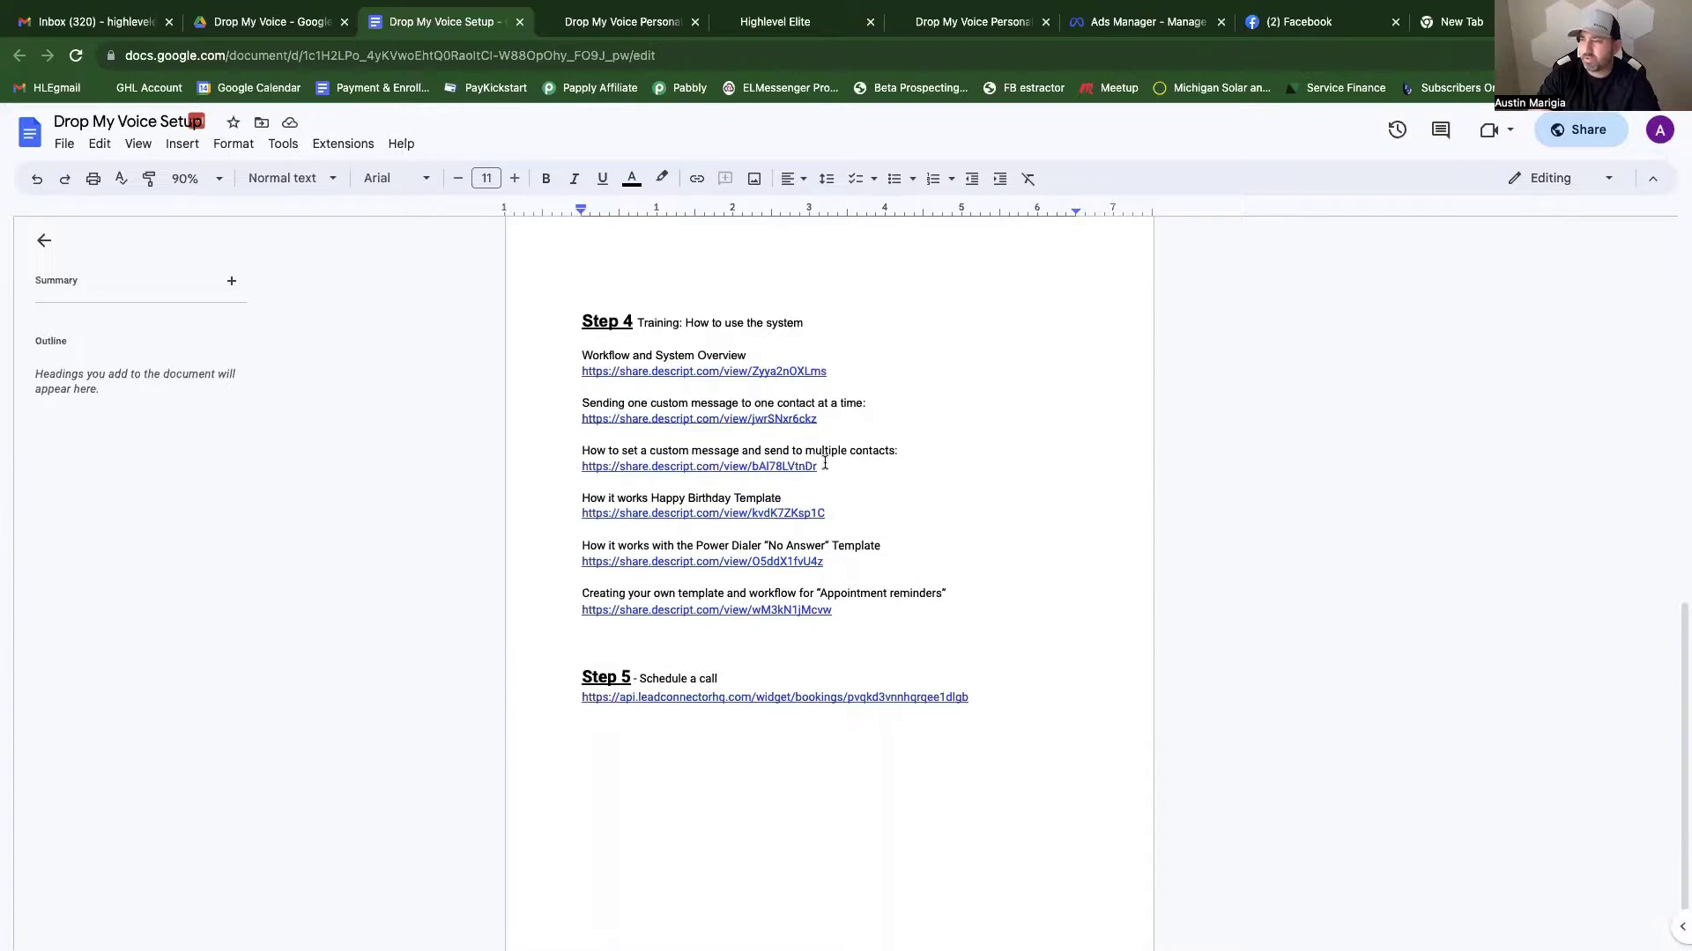
{"action": "scroll", "coordinate": [825, 463], "scroll_direction": "down", "scroll_amount": 2}
{"action": "scroll", "coordinate": [564, 474], "scroll_direction": "down", "scroll_amount": 1}
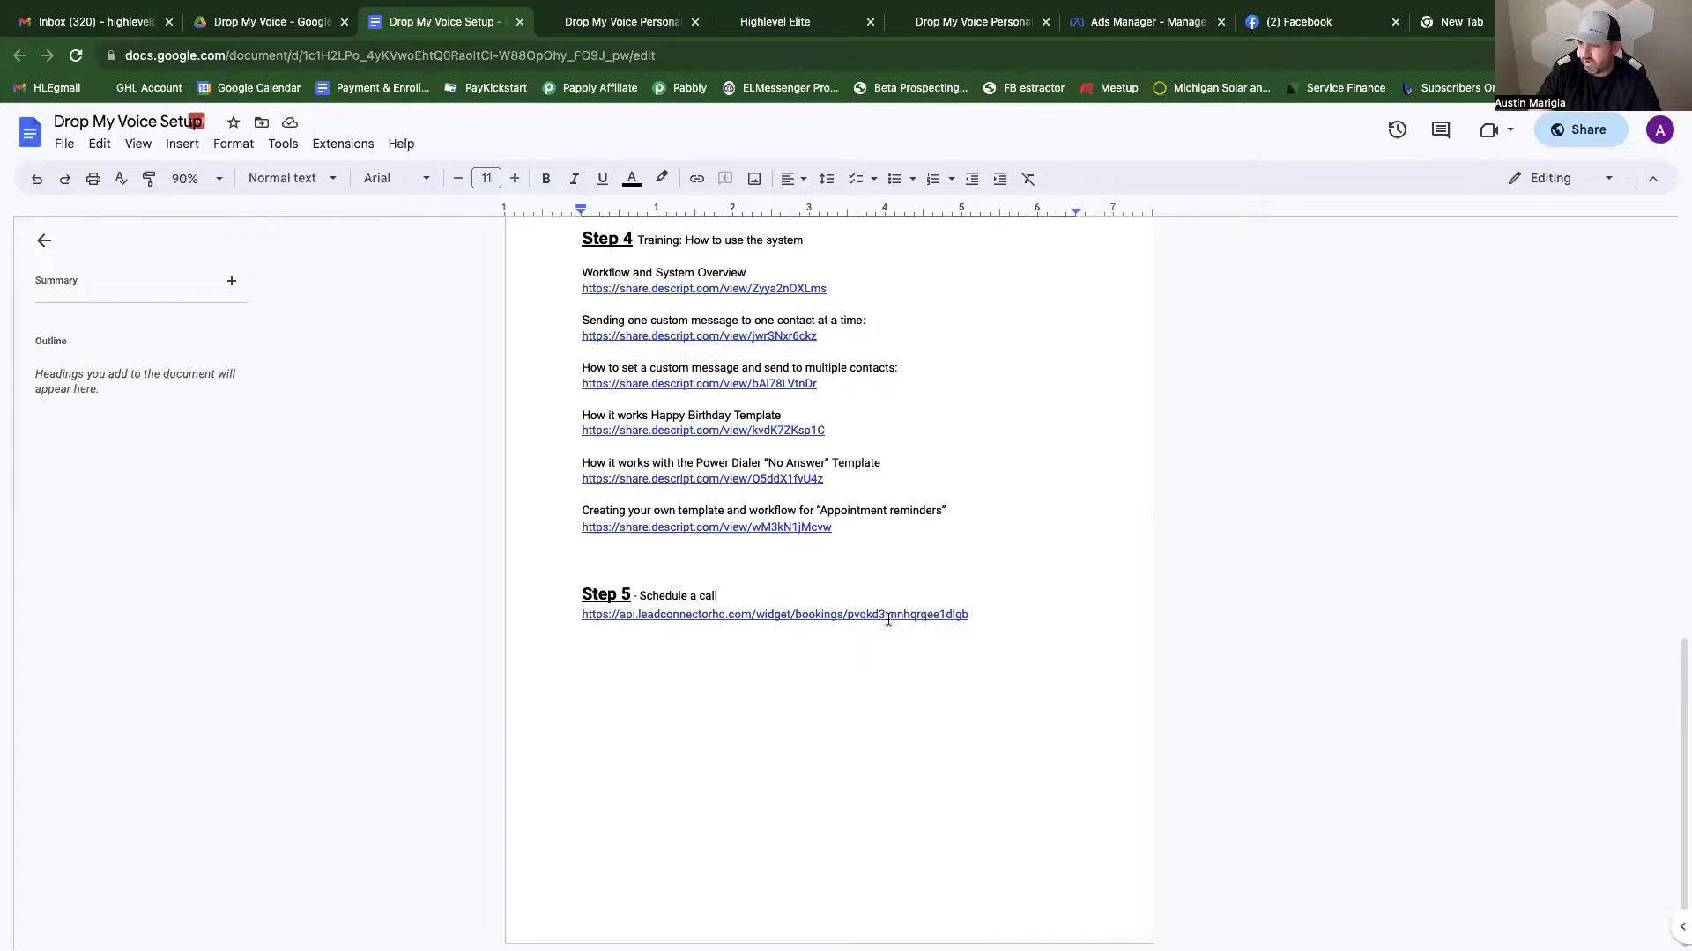
{"action": "scroll", "coordinate": [847, 646], "scroll_direction": "up", "scroll_amount": 2}
{"action": "scroll", "coordinate": [786, 663], "scroll_direction": "down", "scroll_amount": 2}
{"action": "scroll", "coordinate": [788, 669], "scroll_direction": "up", "scroll_amount": 15}
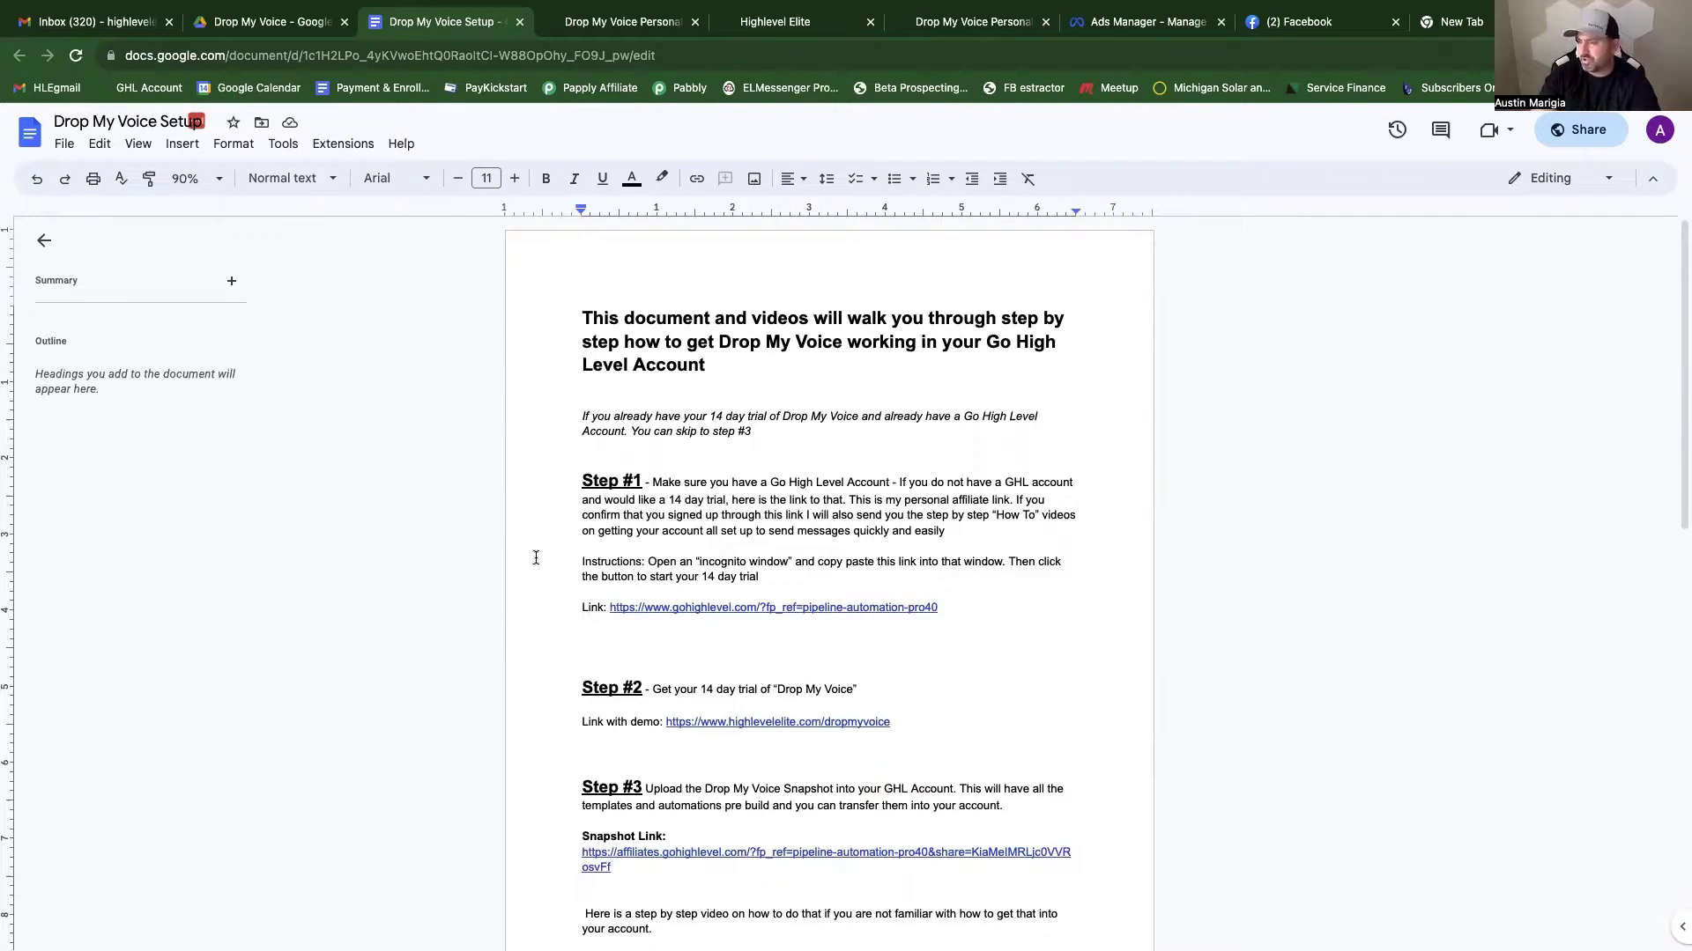
{"action": "scroll", "coordinate": [779, 523], "scroll_direction": "down", "scroll_amount": 1}
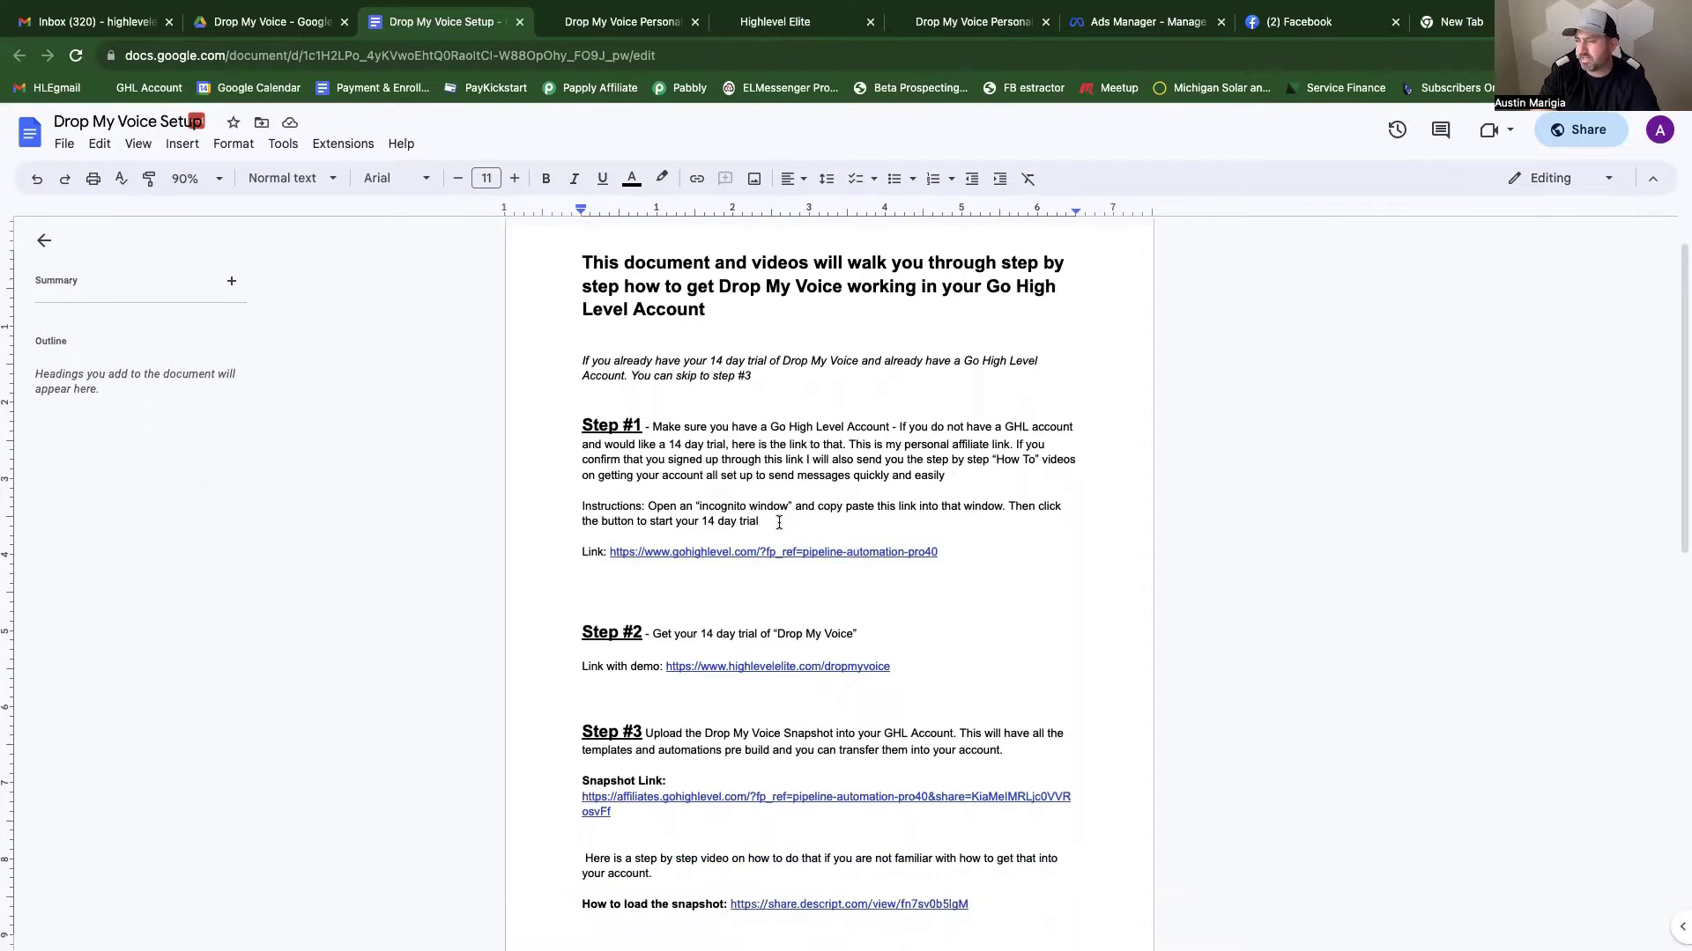